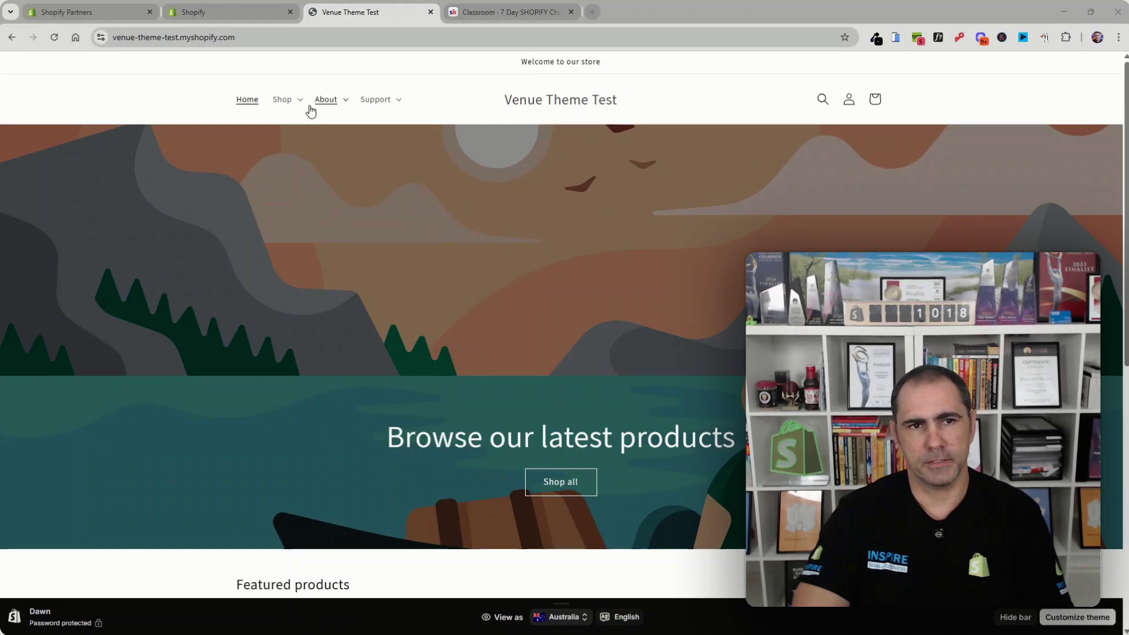
- Examine the storefront's Shop, About and Support dropdown menus and its footer link columns, closing the preview when done
click(301, 100)
click(344, 100)
click(391, 100)
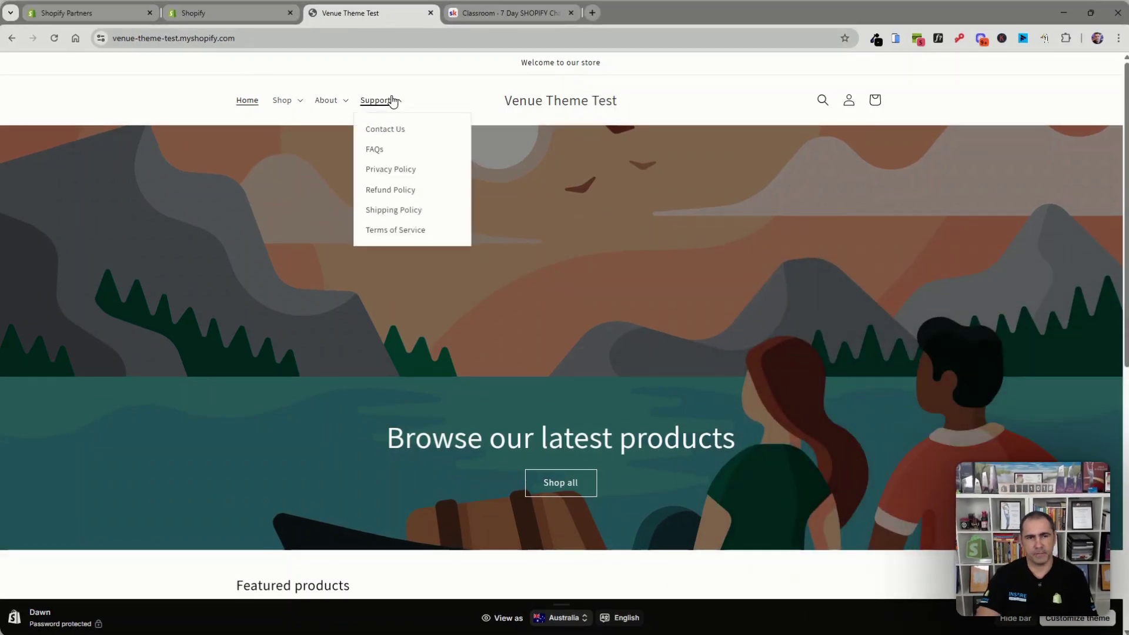
click(462, 94)
drag(1125, 80, 1125, 347)
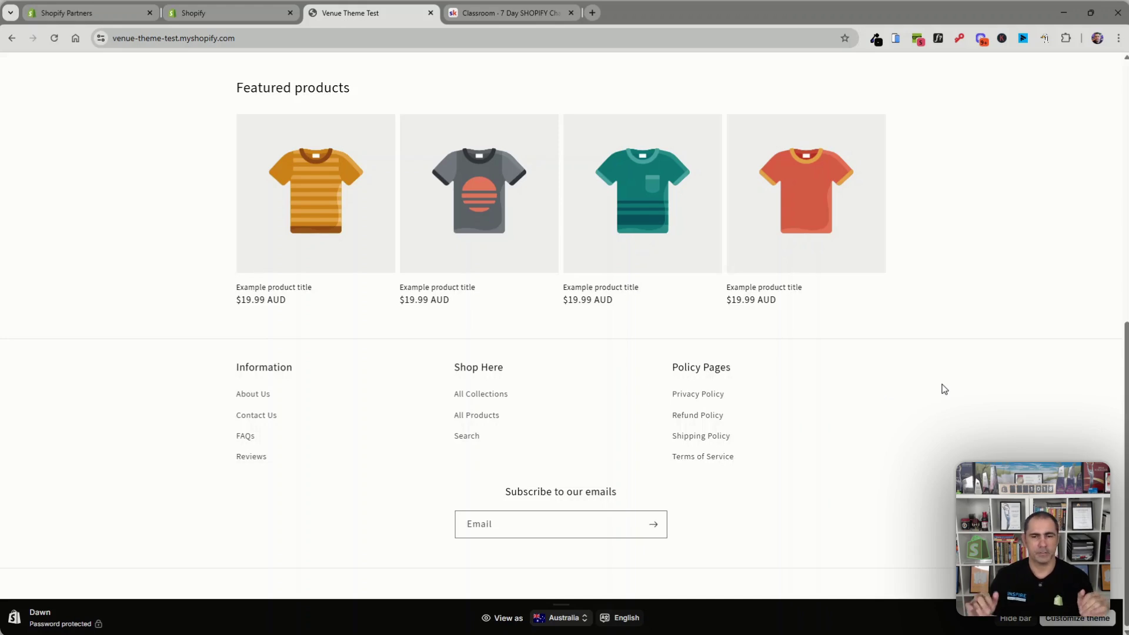
key(ctrl+w)
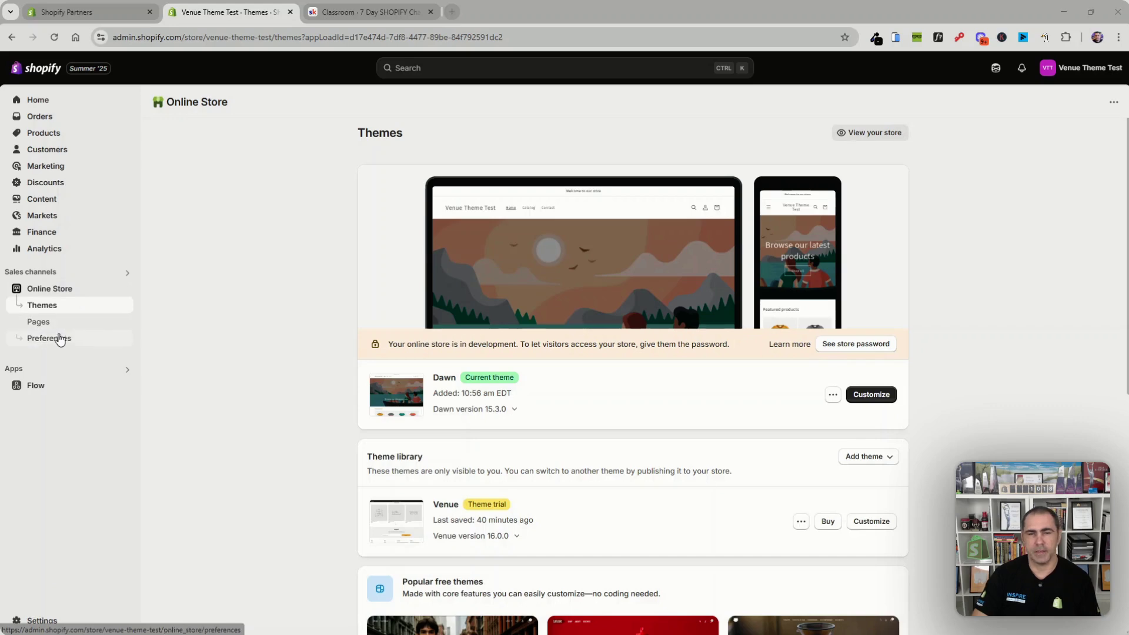
- Switch from the store's themes to the list of navigation menus under Content
click(53, 200)
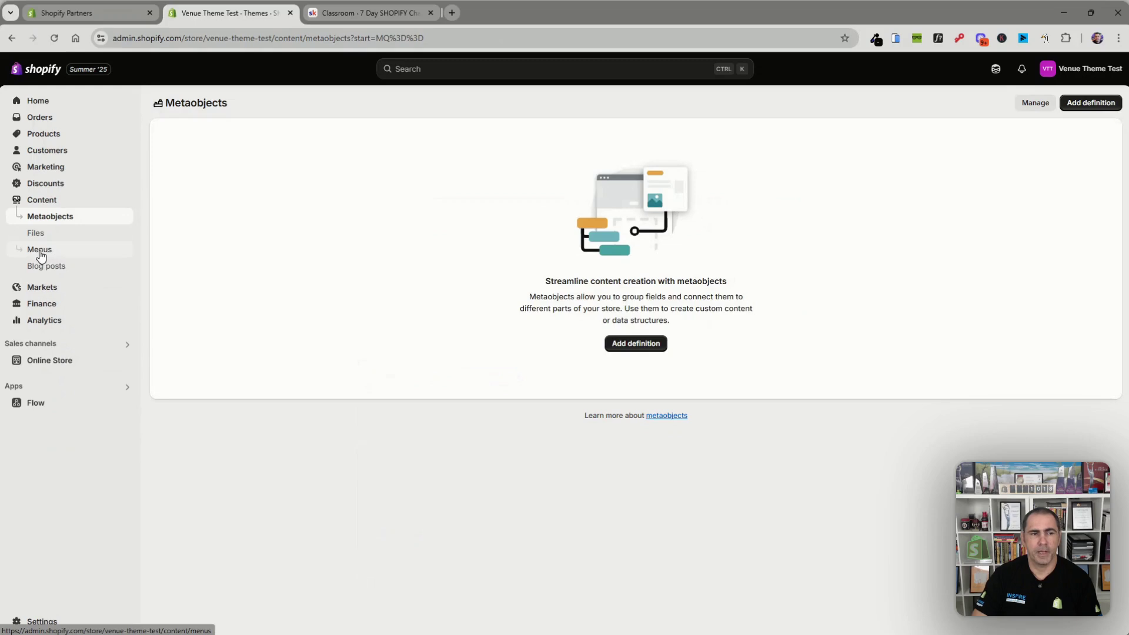
click(39, 251)
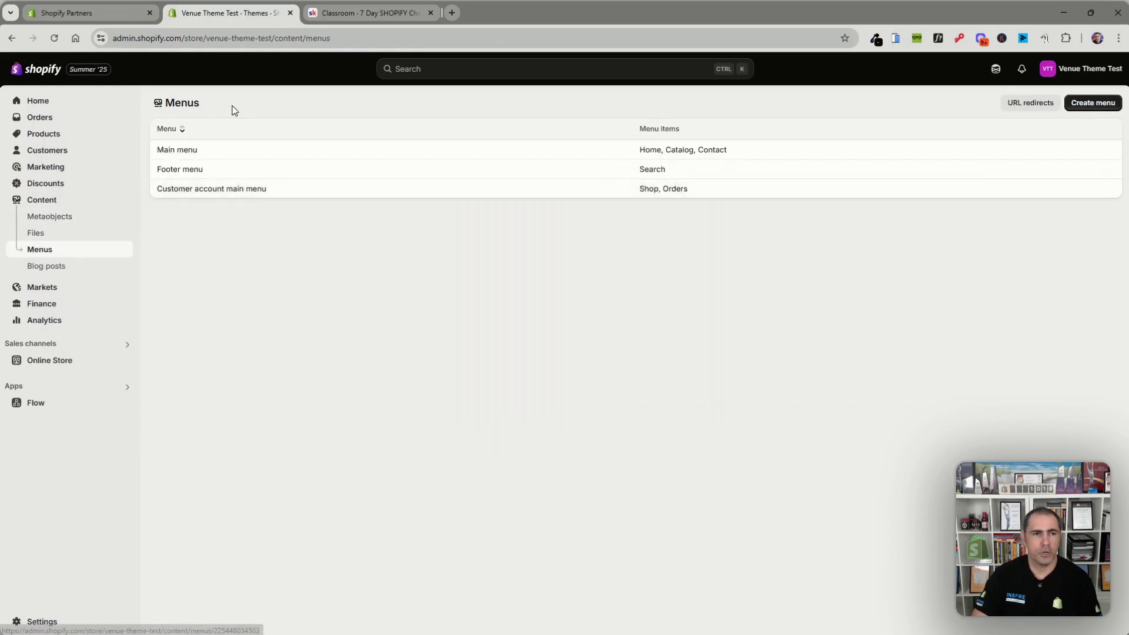
drag(171, 100, 766, 201)
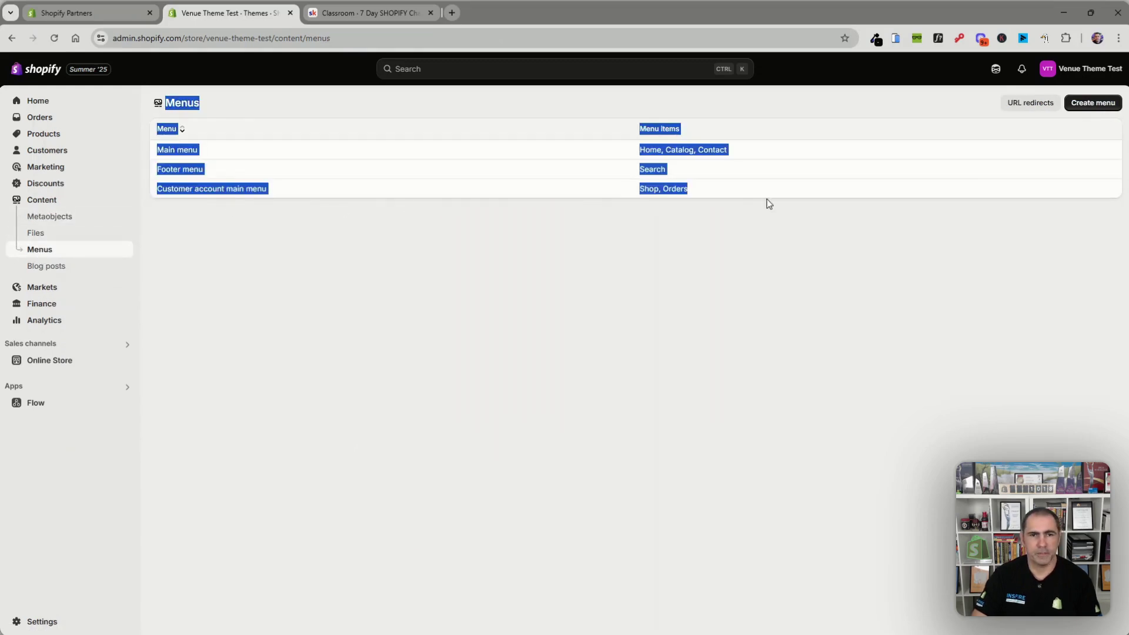
click(524, 304)
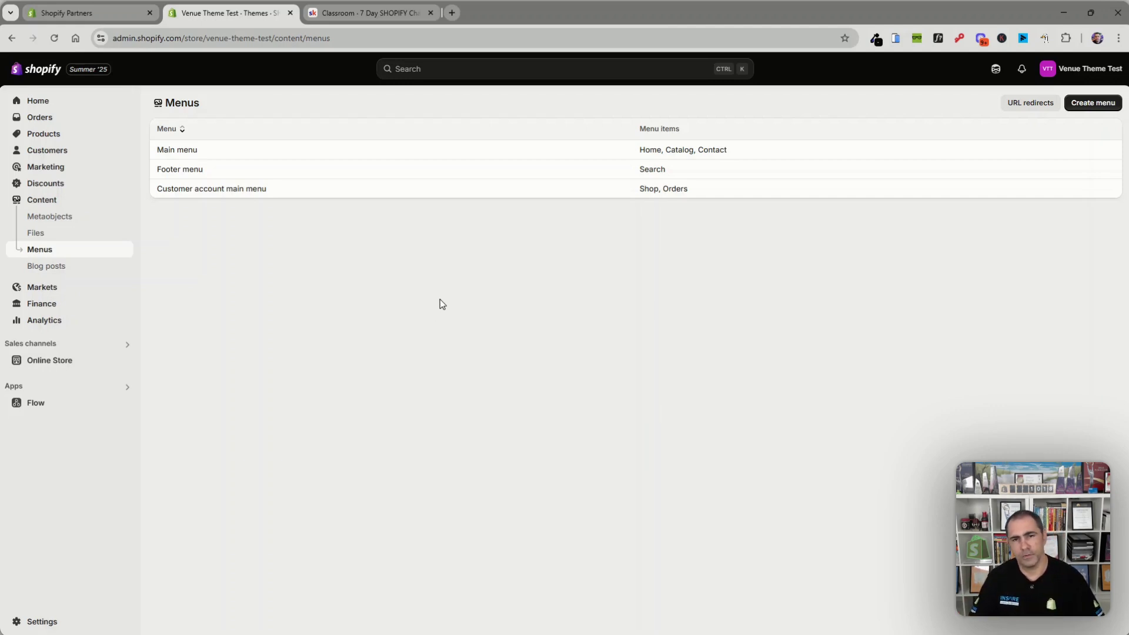
- Rename the store's main menu "Main Menu (Desktop)" and remove its Catalog item
click(185, 154)
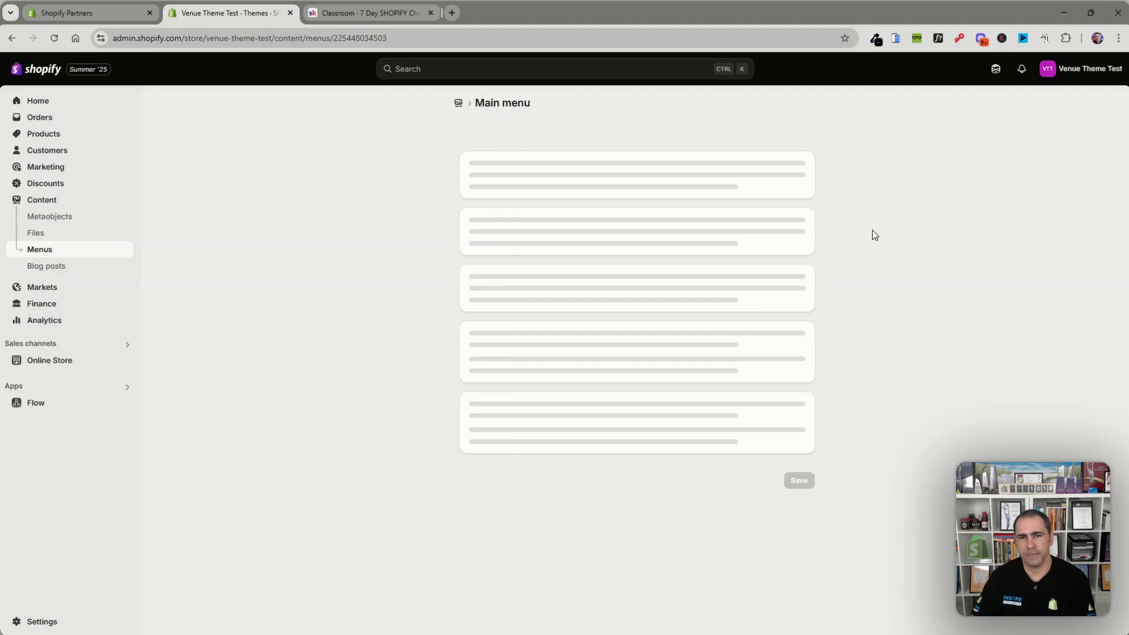
click(494, 151)
key(BackSpace)
text(Menu)
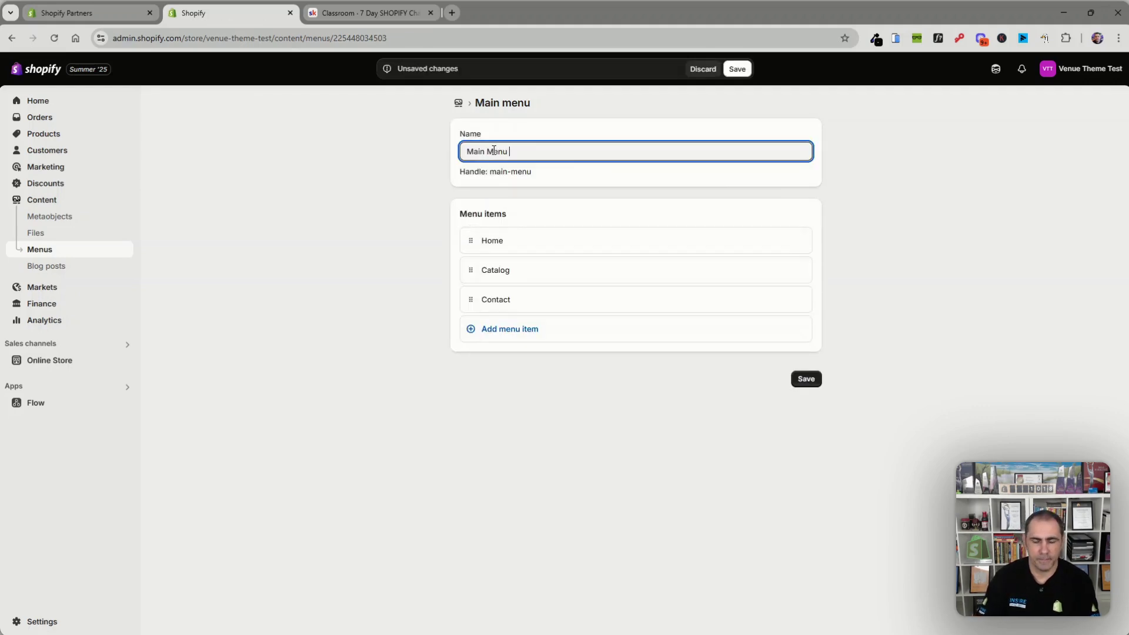
text( (Desktop))
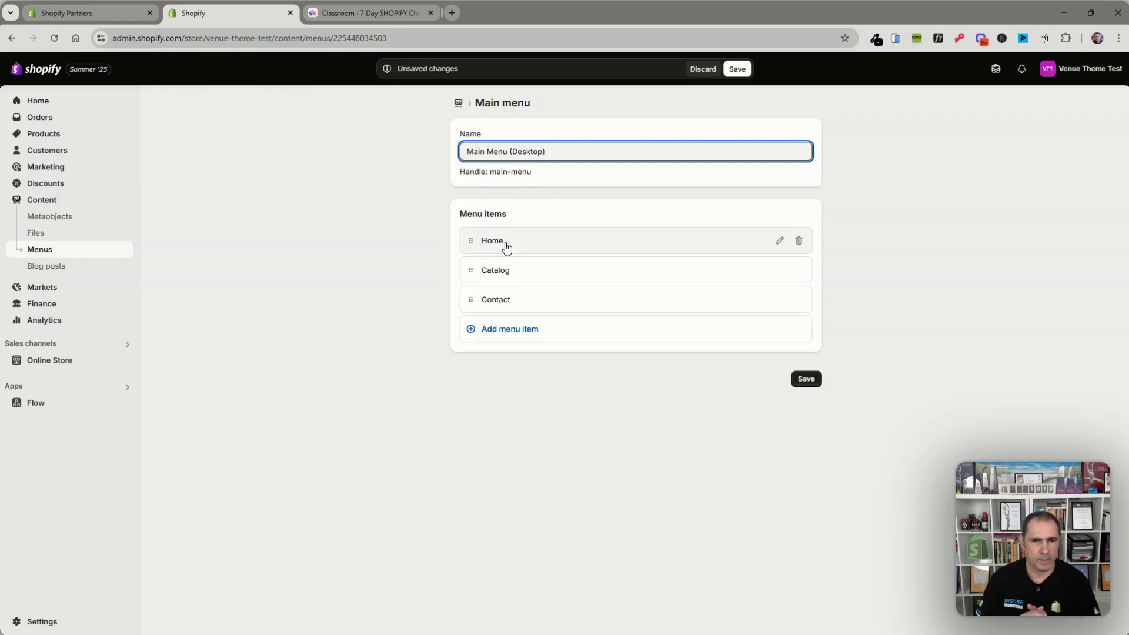
click(799, 270)
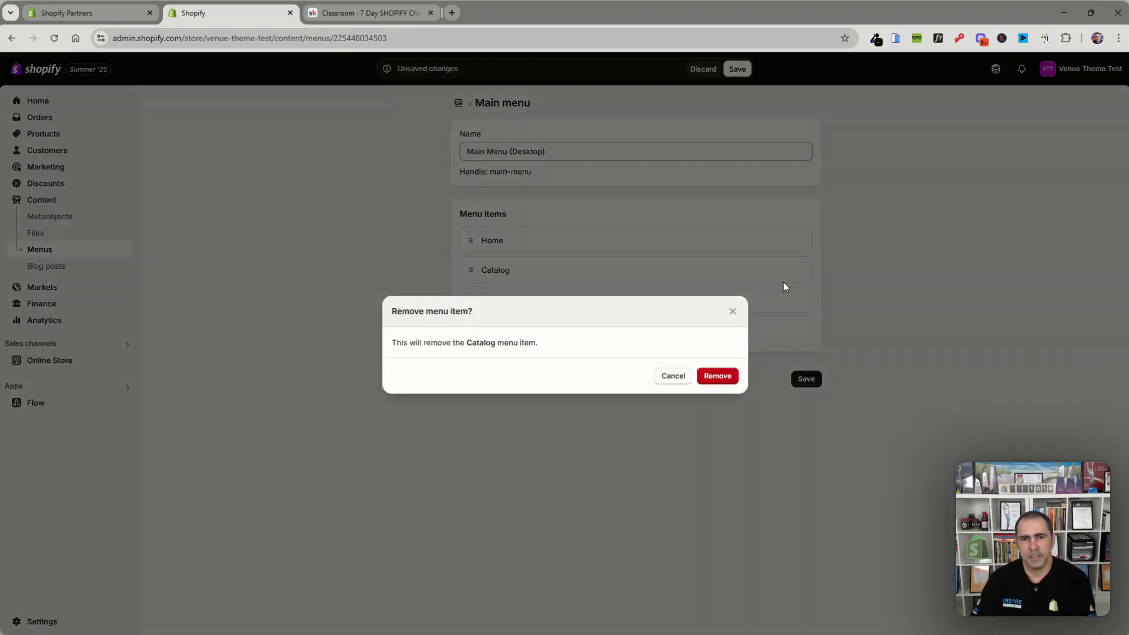
click(716, 379)
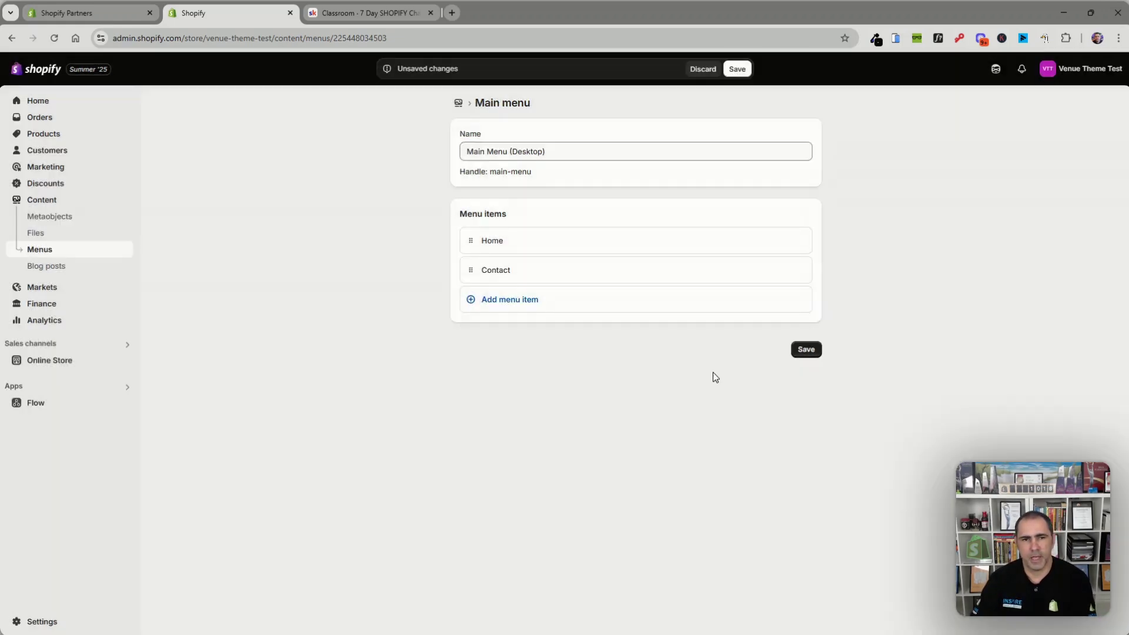
- Add a menu item labelled "Shop" with the placeholder link #
click(526, 302)
drag(646, 300, 630, 300)
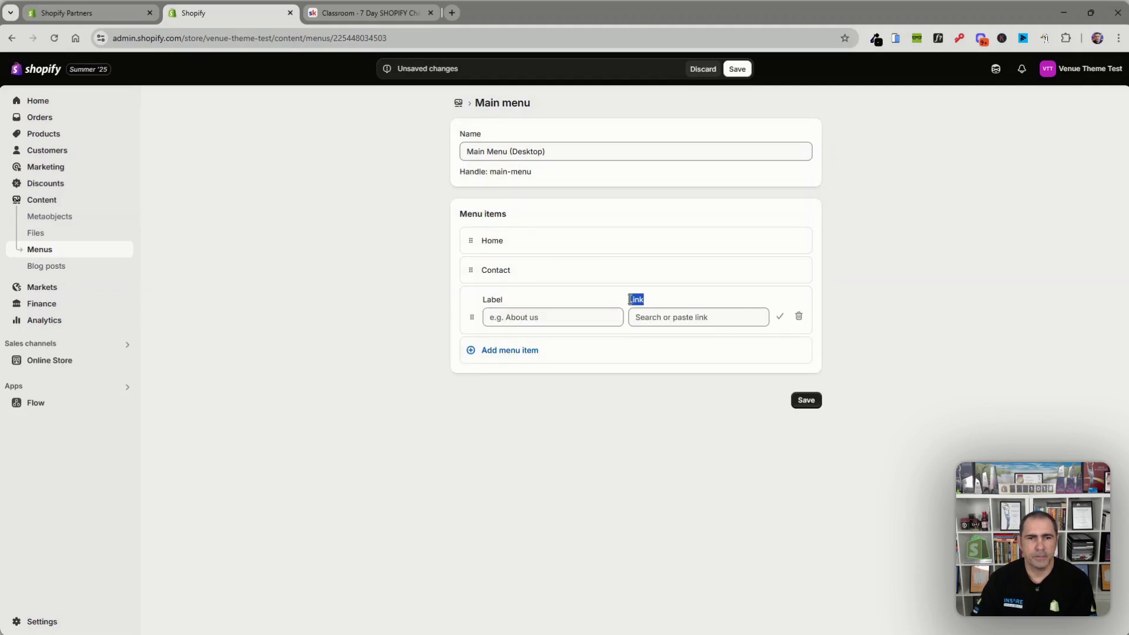
click(656, 314)
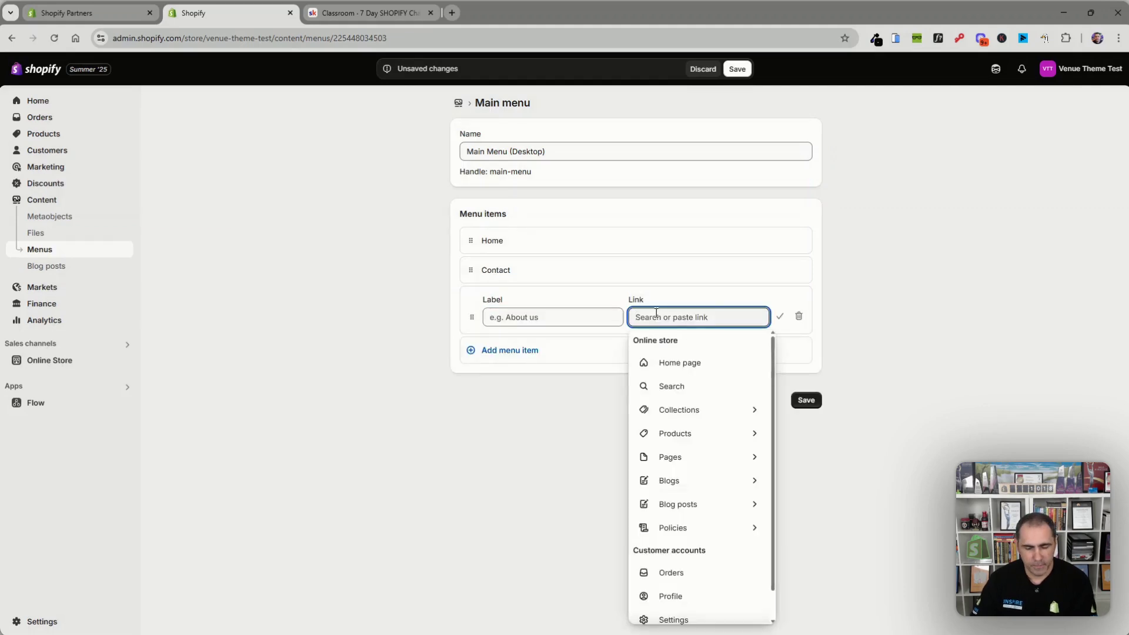
text(#)
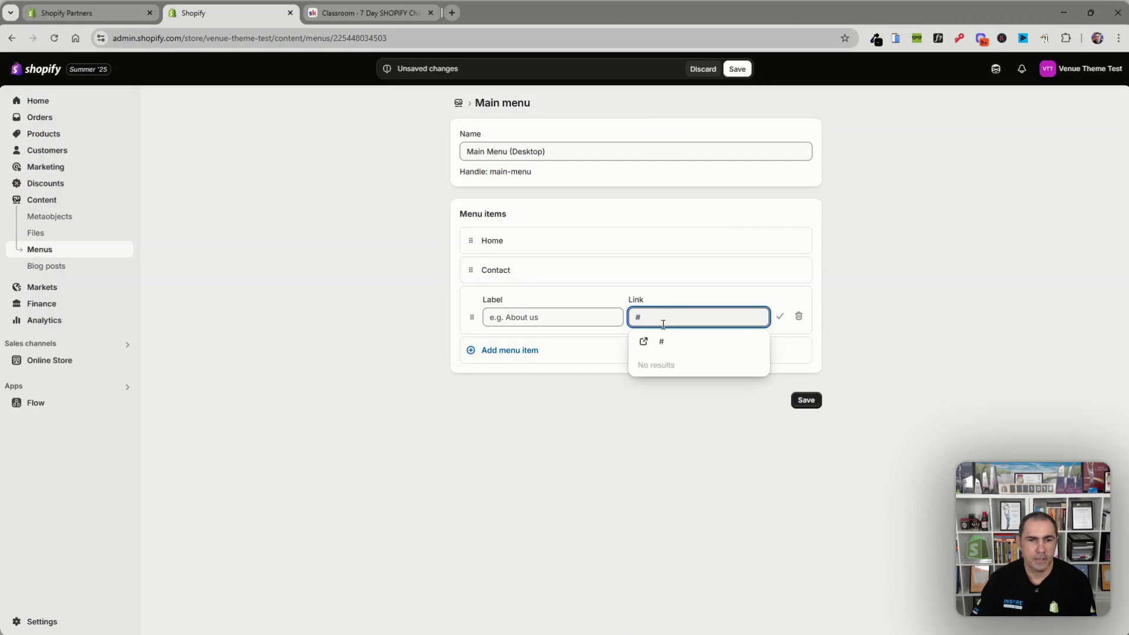
click(664, 341)
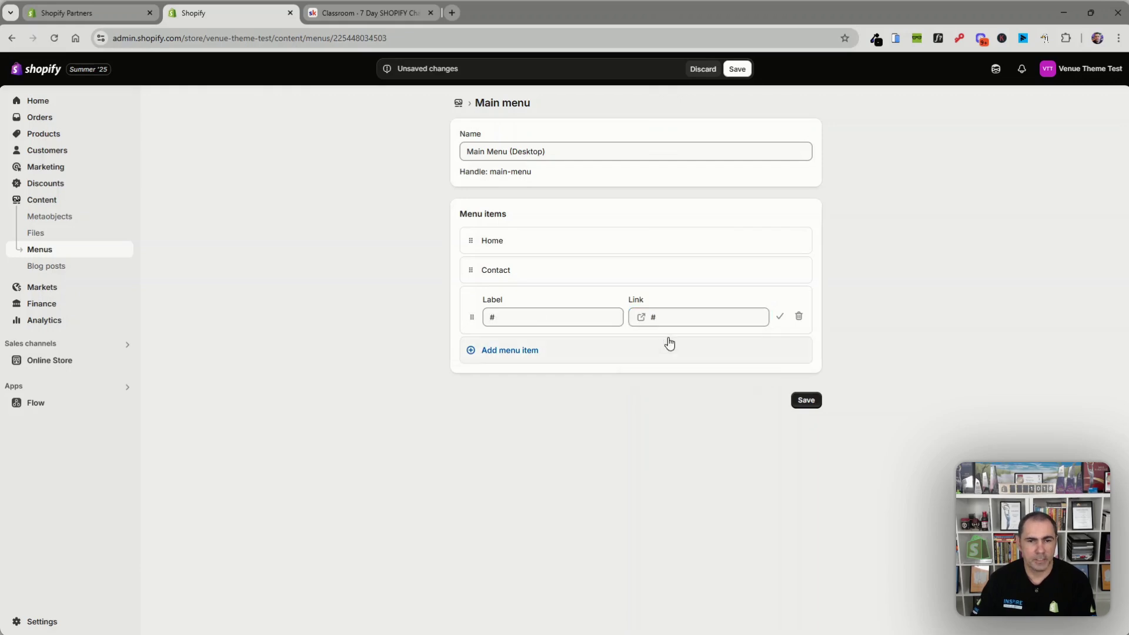
click(556, 318)
key(BackSpace)
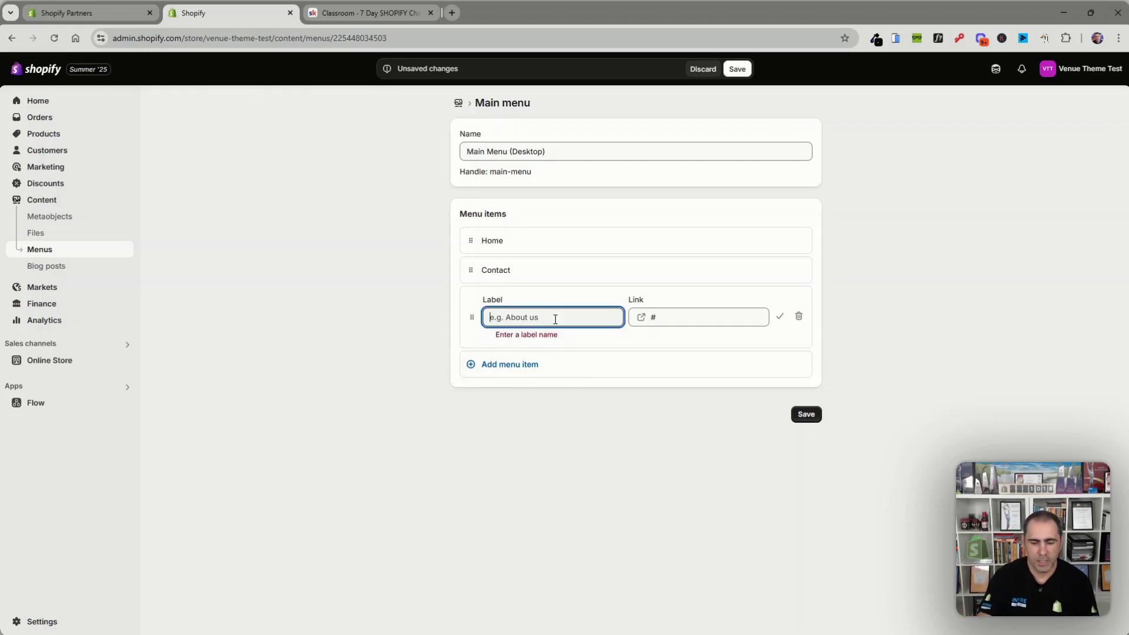
text(Shop)
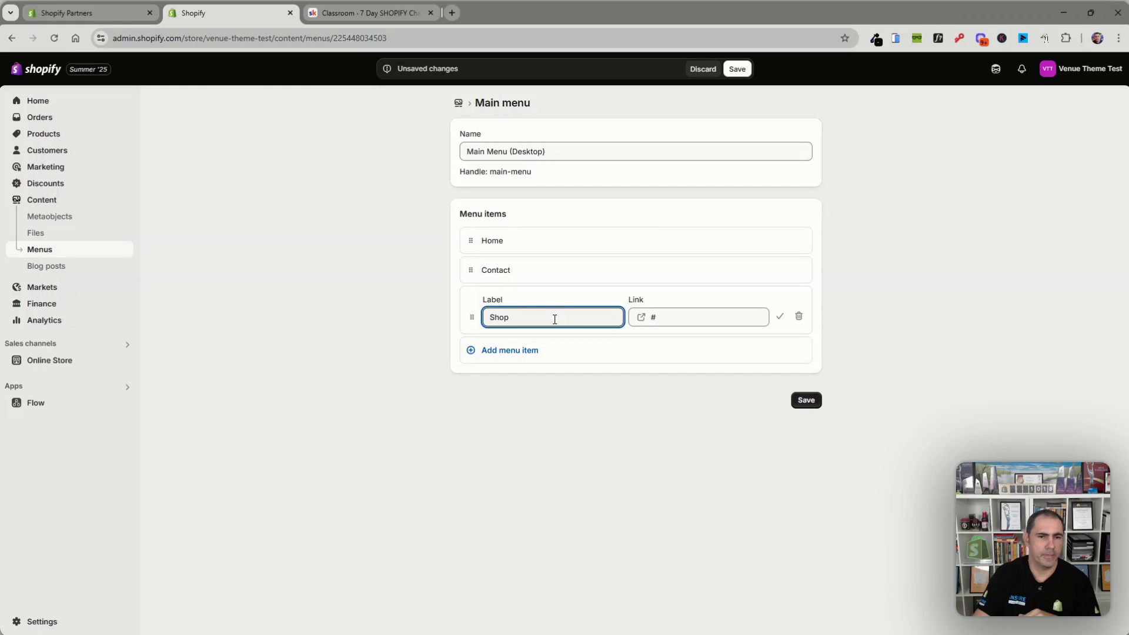
- Add an item linked to the All Products collection, nest it under Shop and accept both entries
click(526, 351)
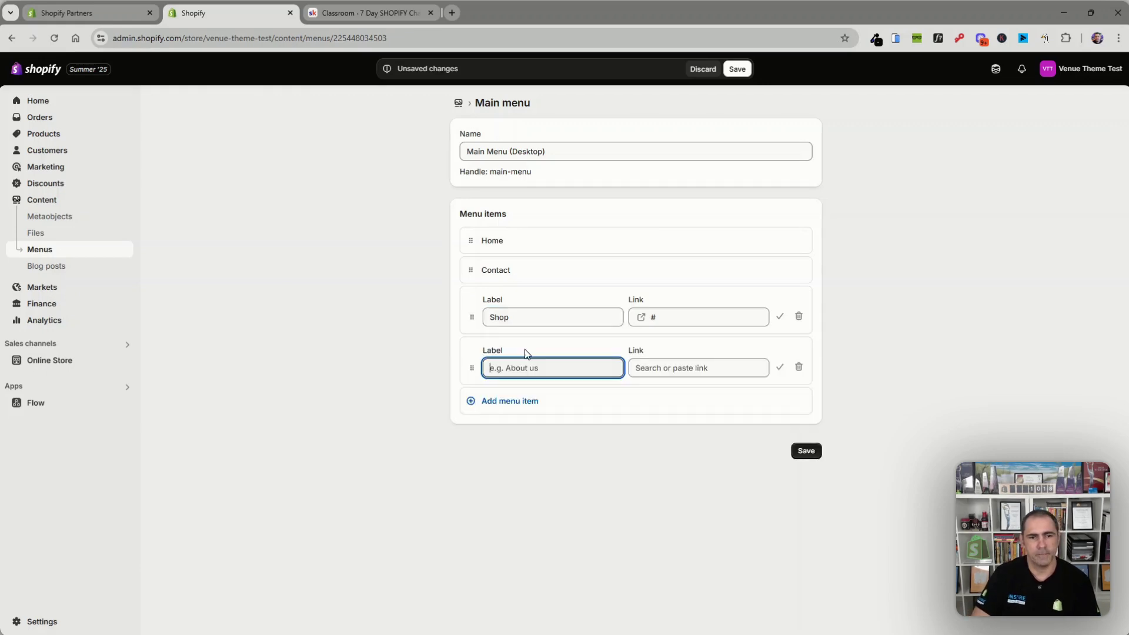
drag(655, 351, 629, 351)
click(659, 351)
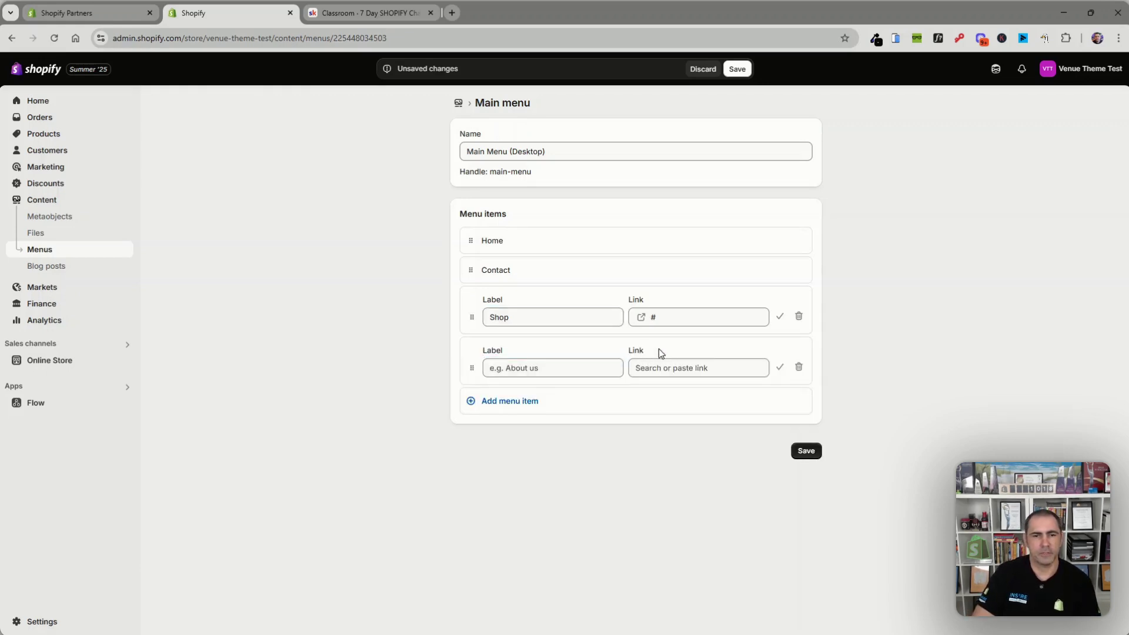
click(682, 369)
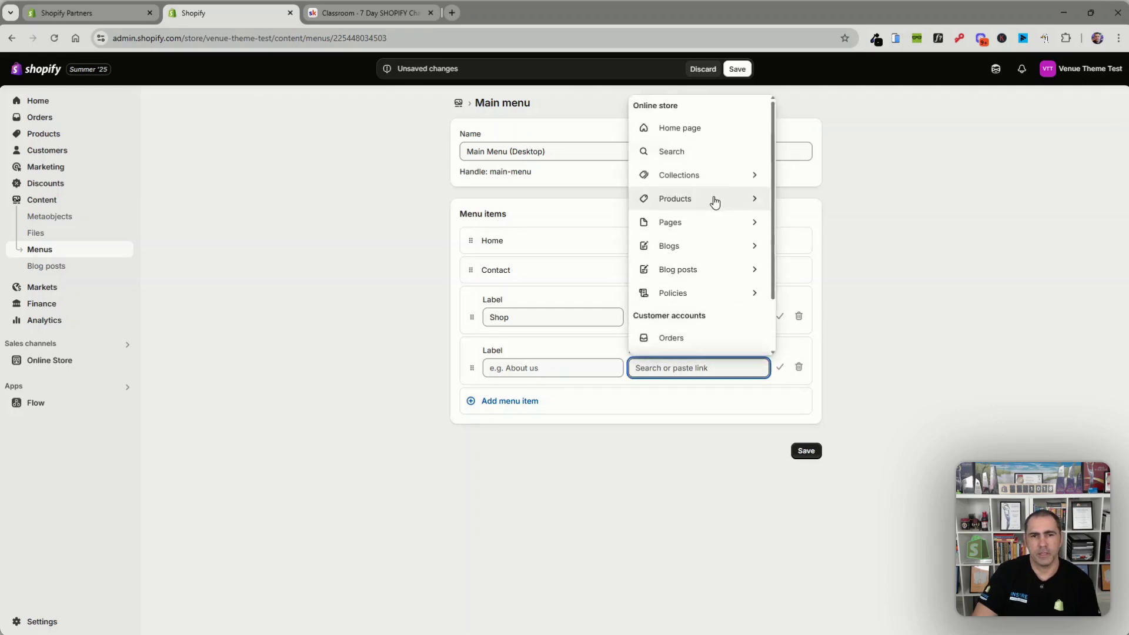
click(705, 176)
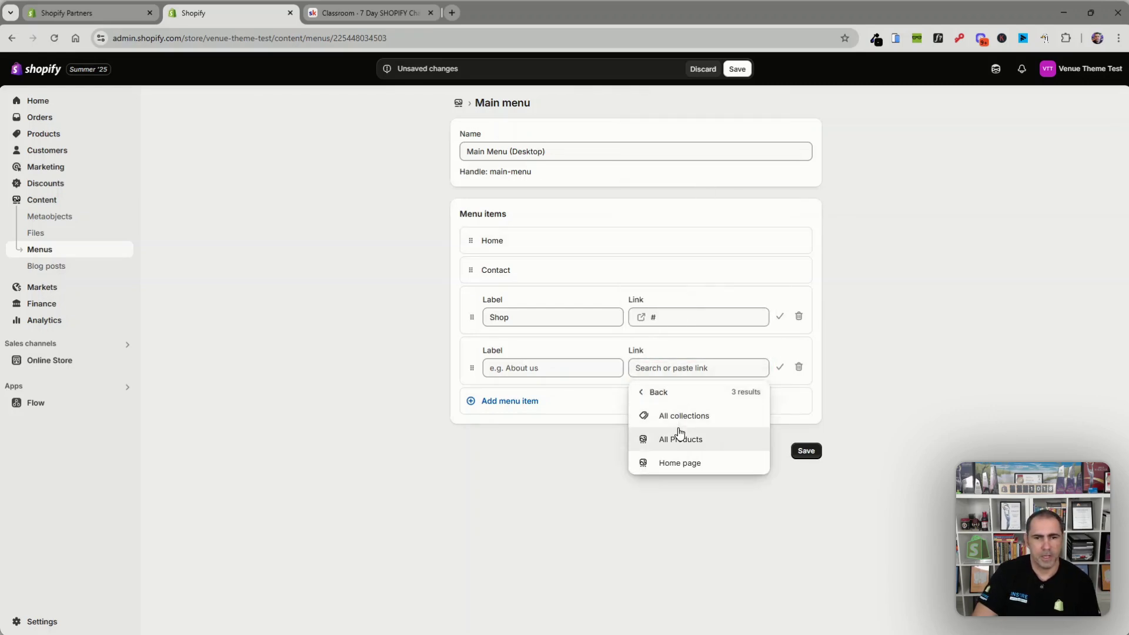
click(679, 436)
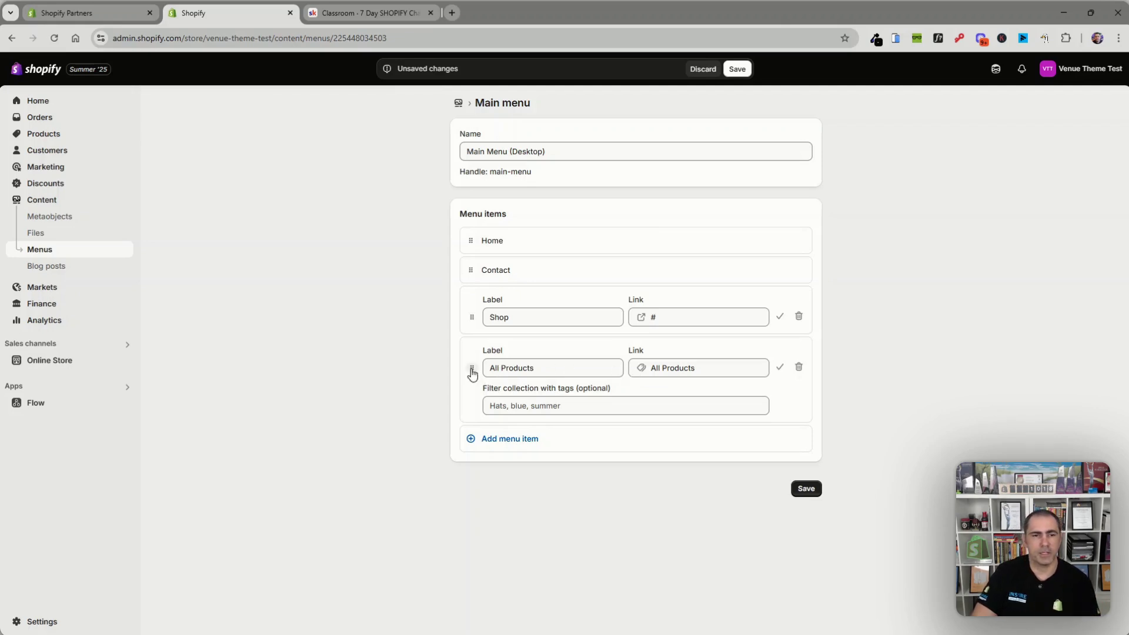
drag(473, 373, 499, 381)
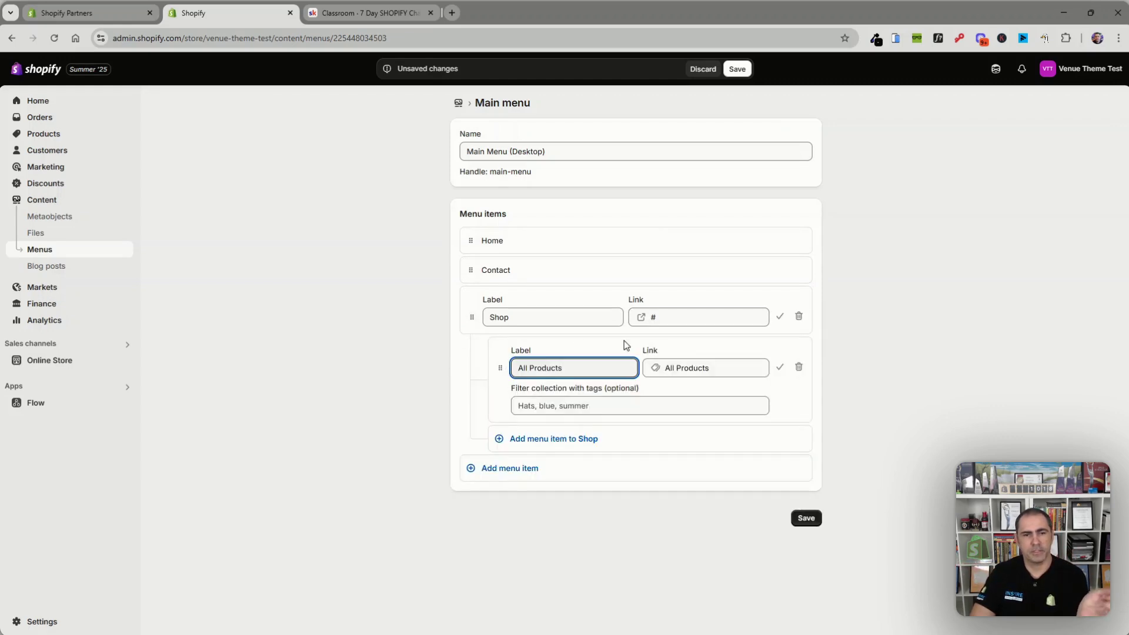
click(779, 367)
click(780, 317)
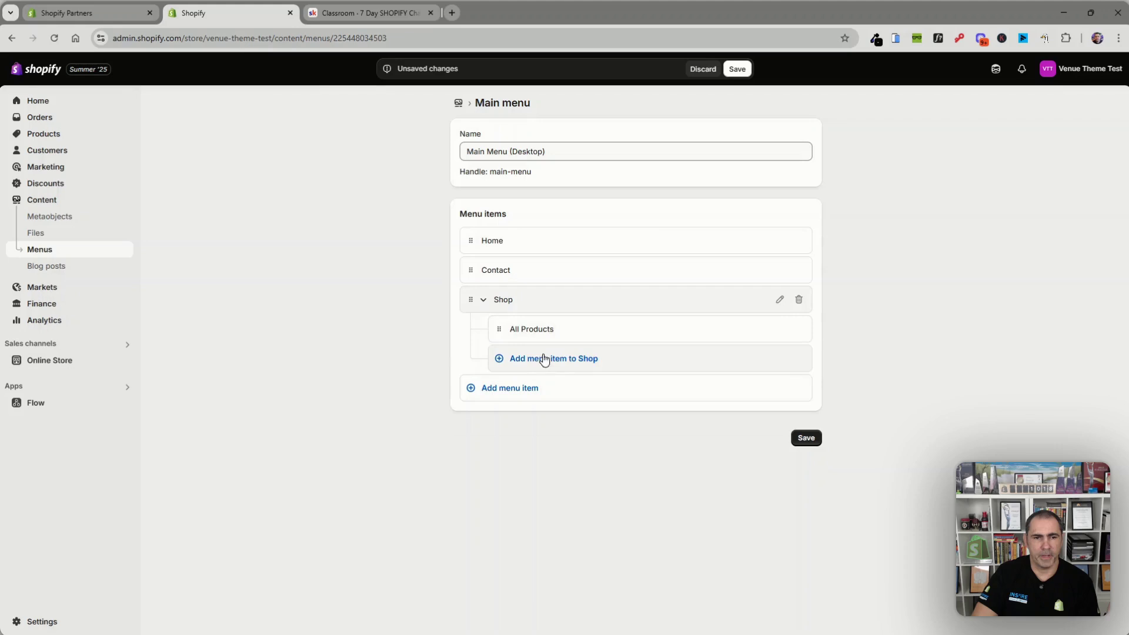
- Collapse the Shop item and move it between Home and Contact
click(484, 300)
click(484, 300)
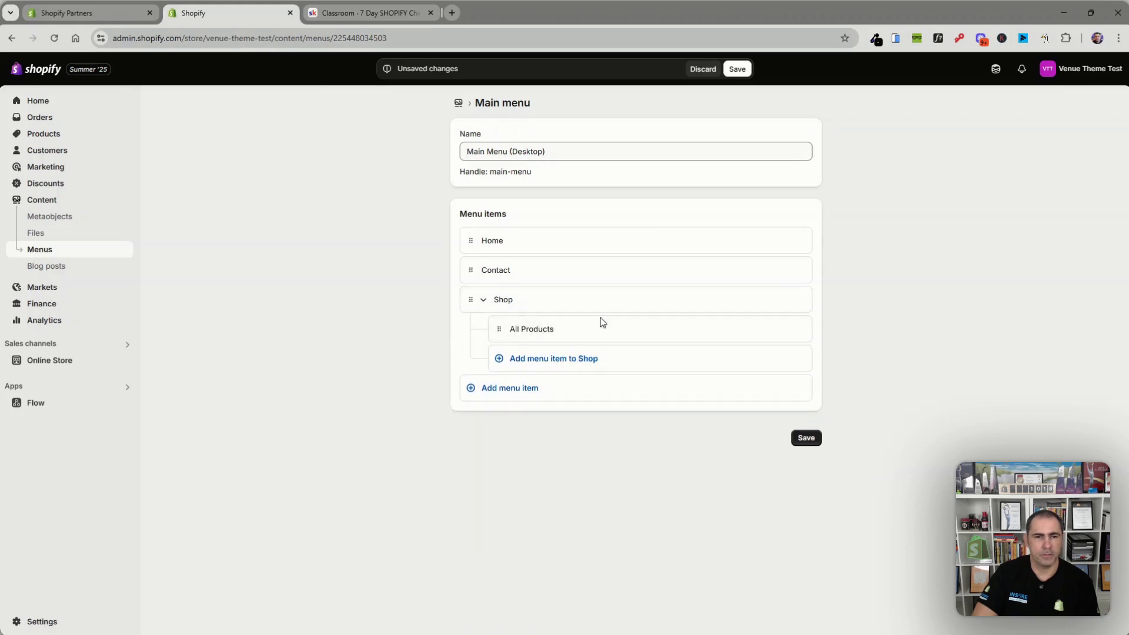
click(483, 300)
drag(471, 299, 470, 271)
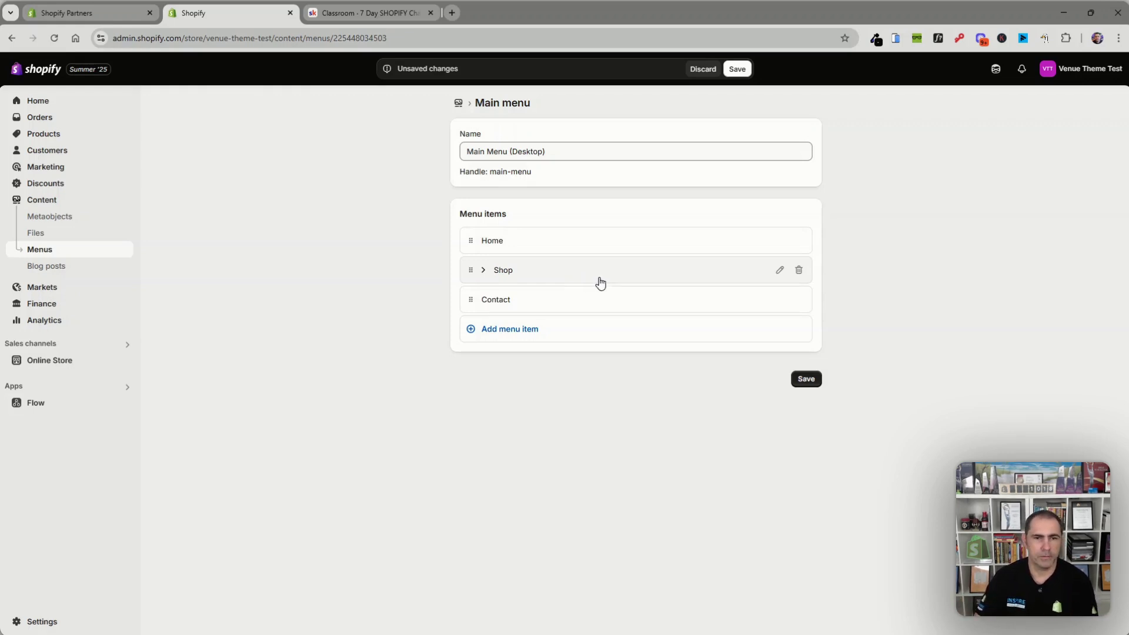
- Add a top-level menu item labelled "About" with the placeholder link #
click(611, 329)
click(665, 347)
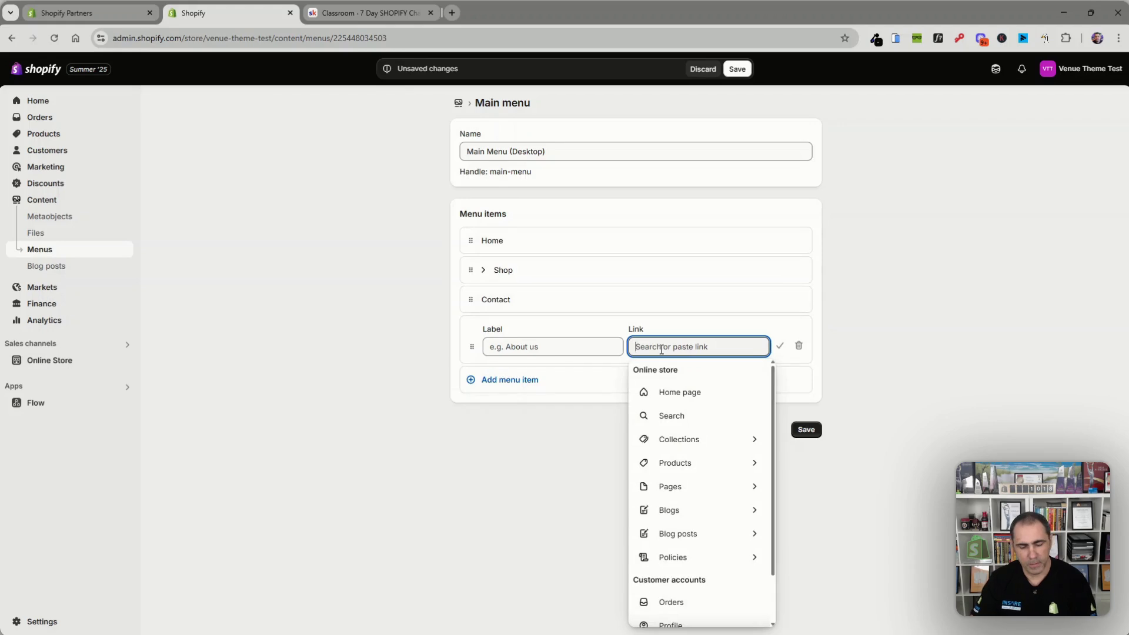
text(#)
click(557, 346)
text(About)
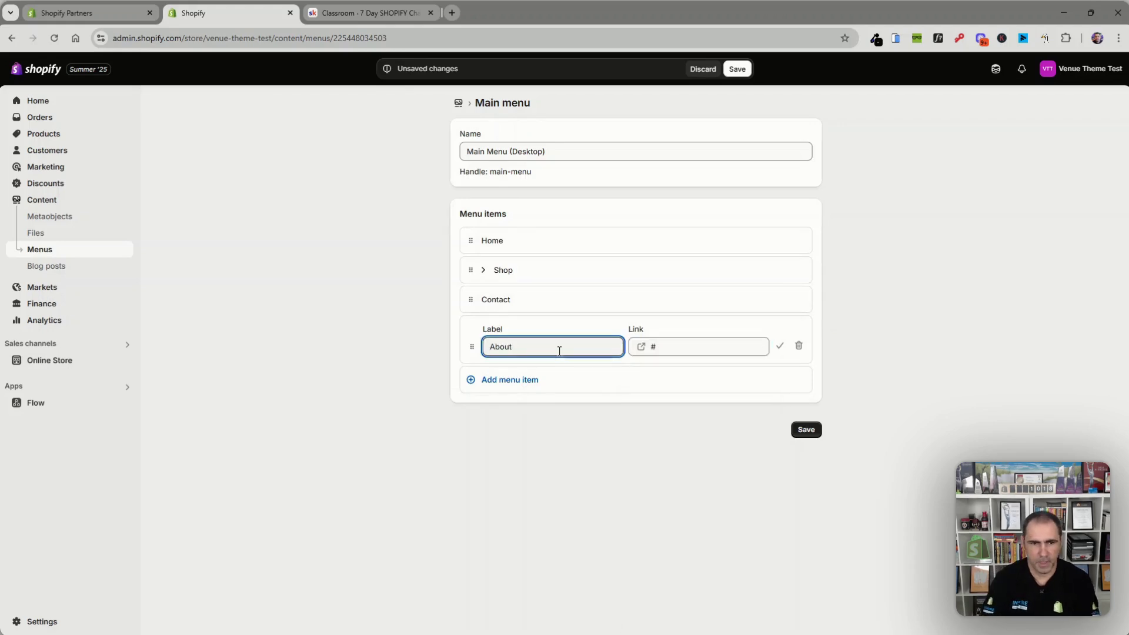
- Add a top-level menu item labelled "Support" with the placeholder link #
click(522, 380)
click(658, 398)
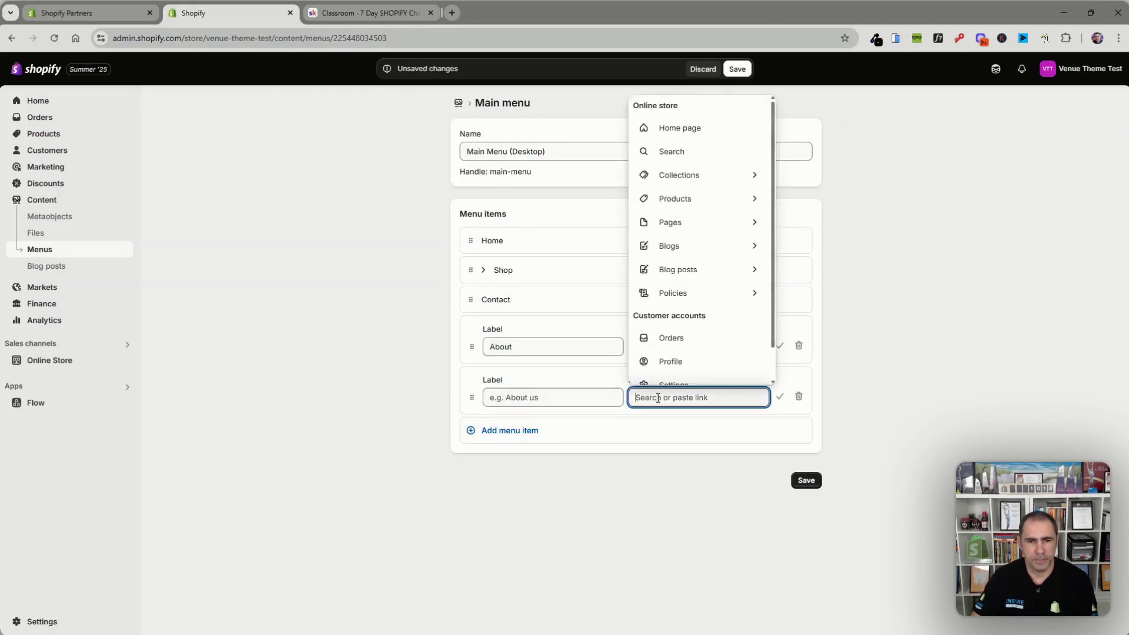
text(#)
click(682, 421)
click(567, 402)
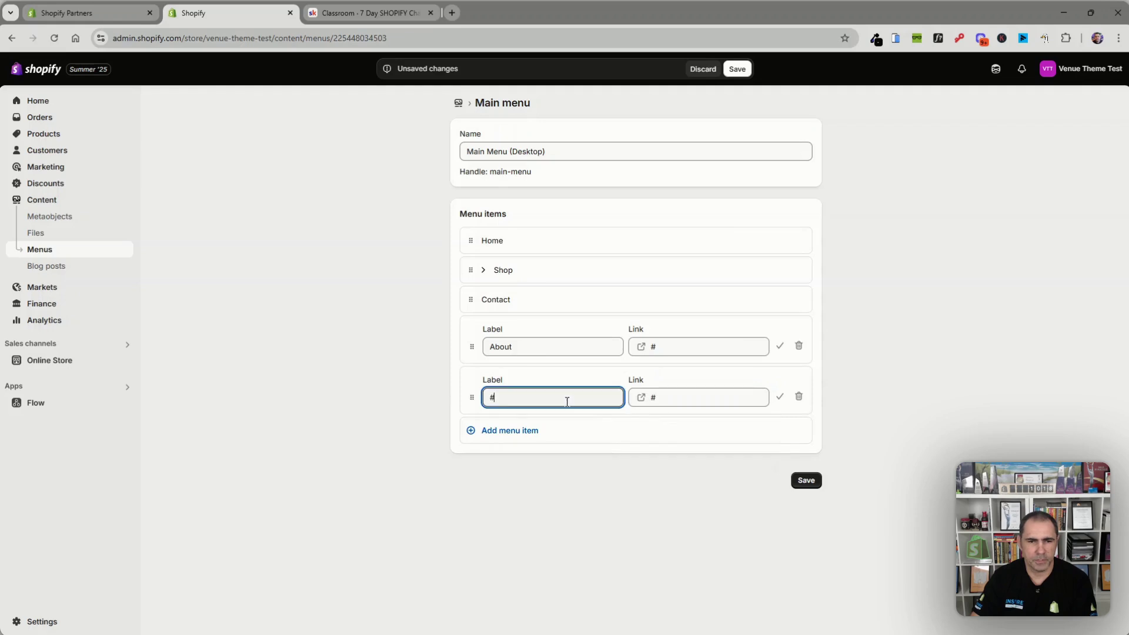
key(BackSpace)
text(Support)
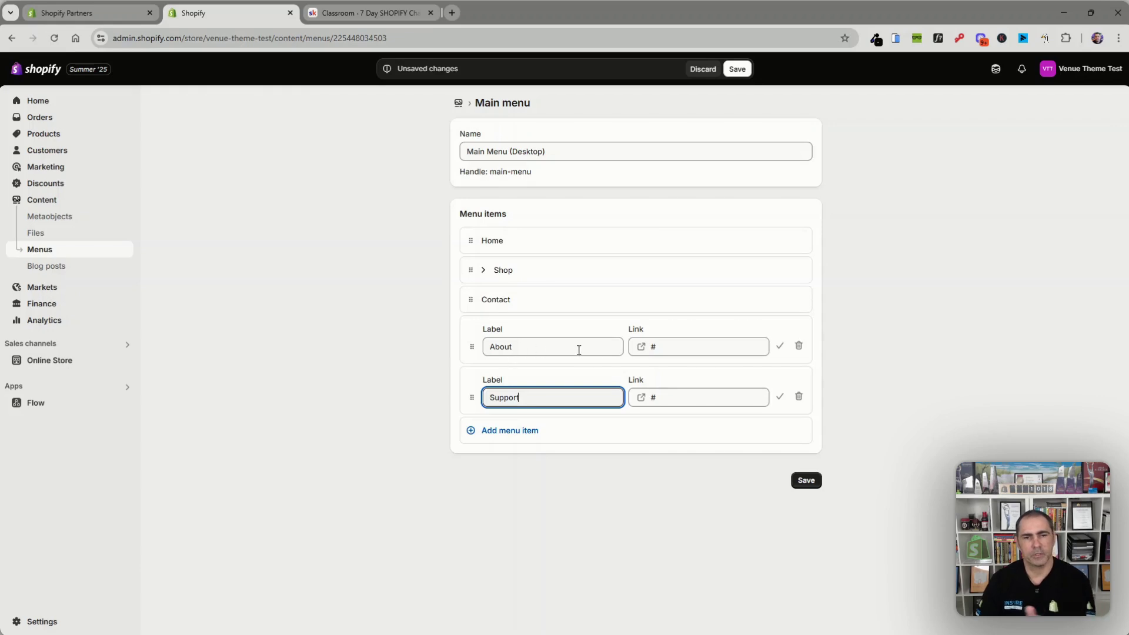
- Add a menu item linked to the About Us page and nest it under About
click(536, 431)
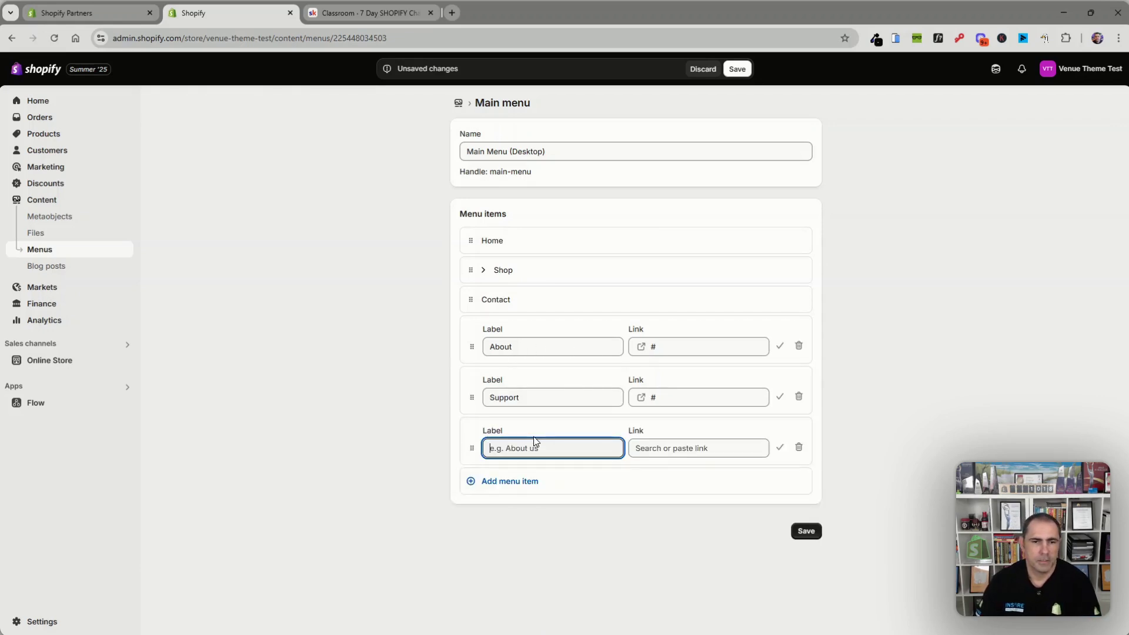
click(674, 447)
click(689, 268)
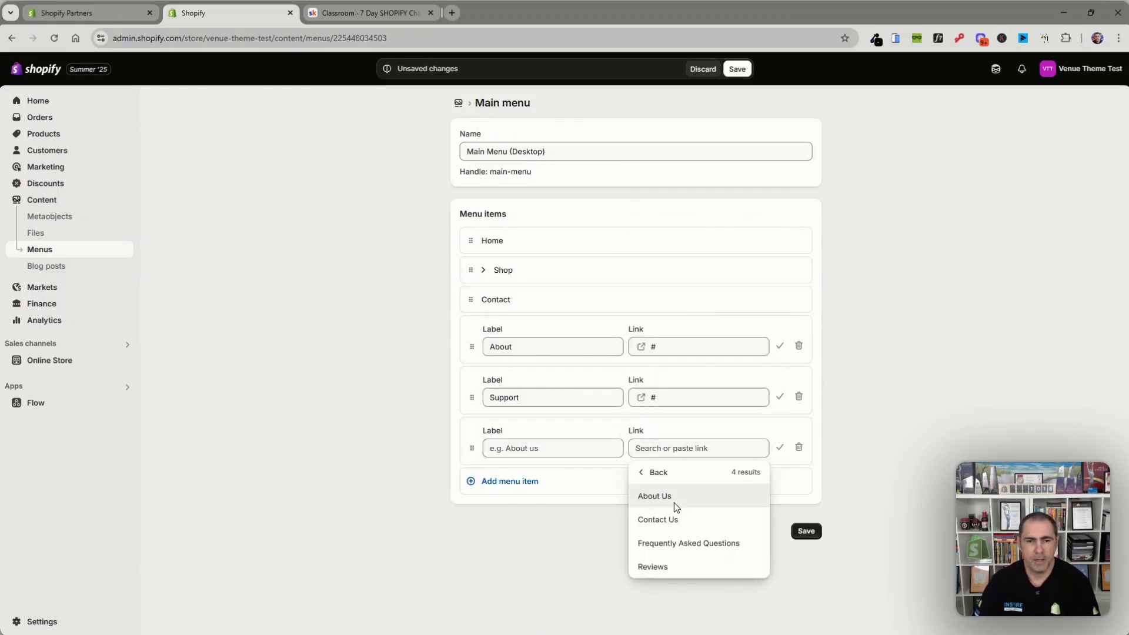
click(659, 499)
drag(471, 448, 489, 411)
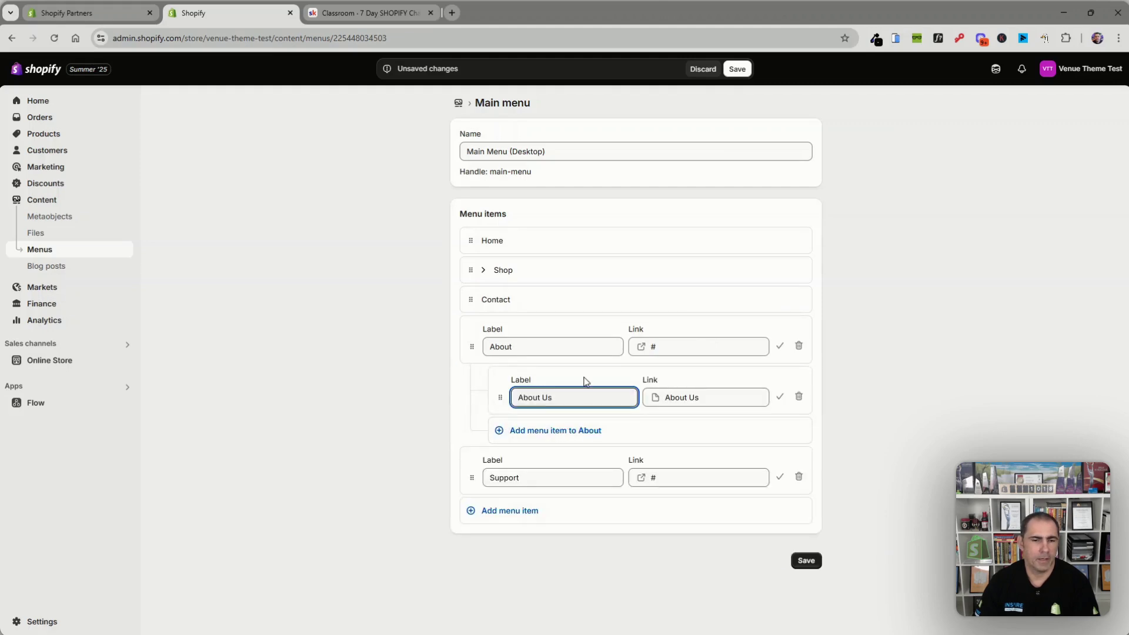
- Add a Reviews page link under About, confirm the About entries and collapse the item
click(602, 433)
click(713, 448)
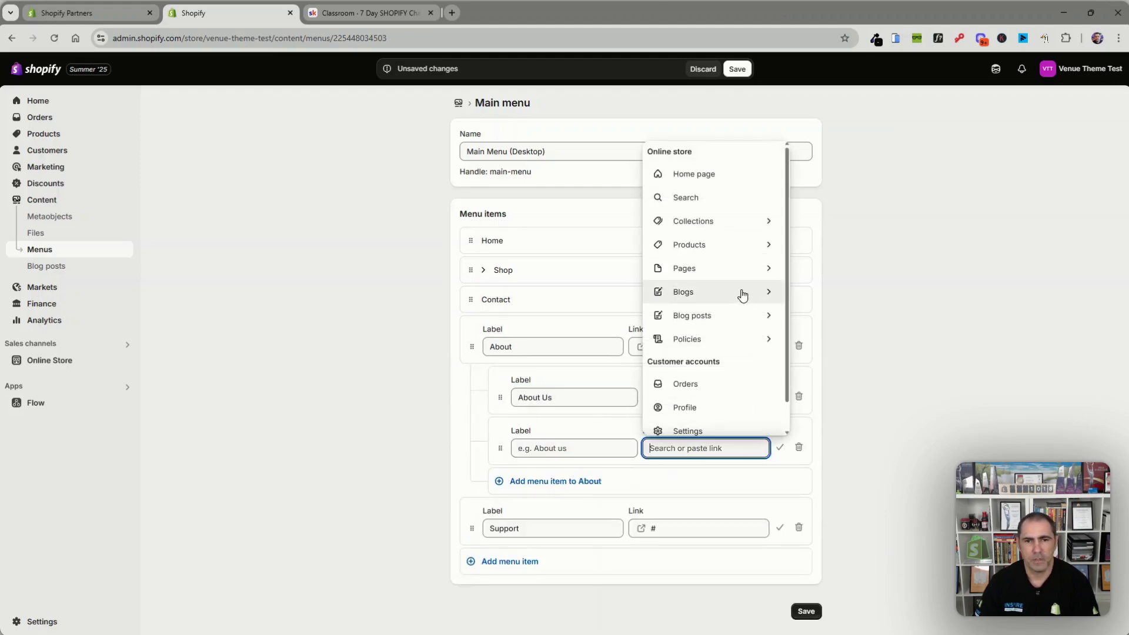
click(715, 270)
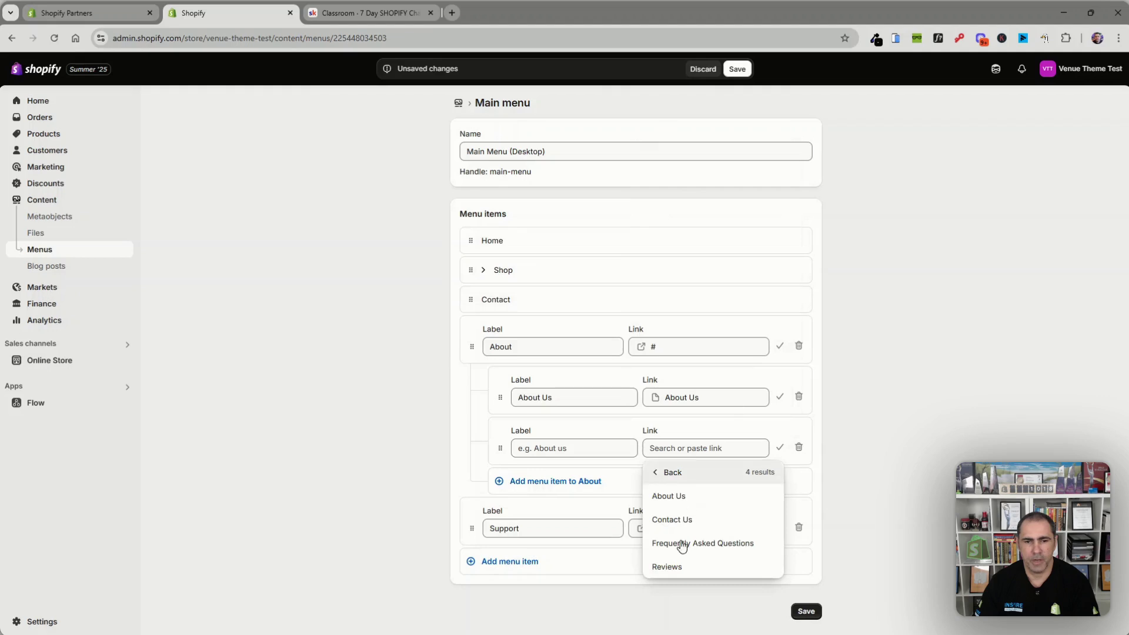
click(677, 565)
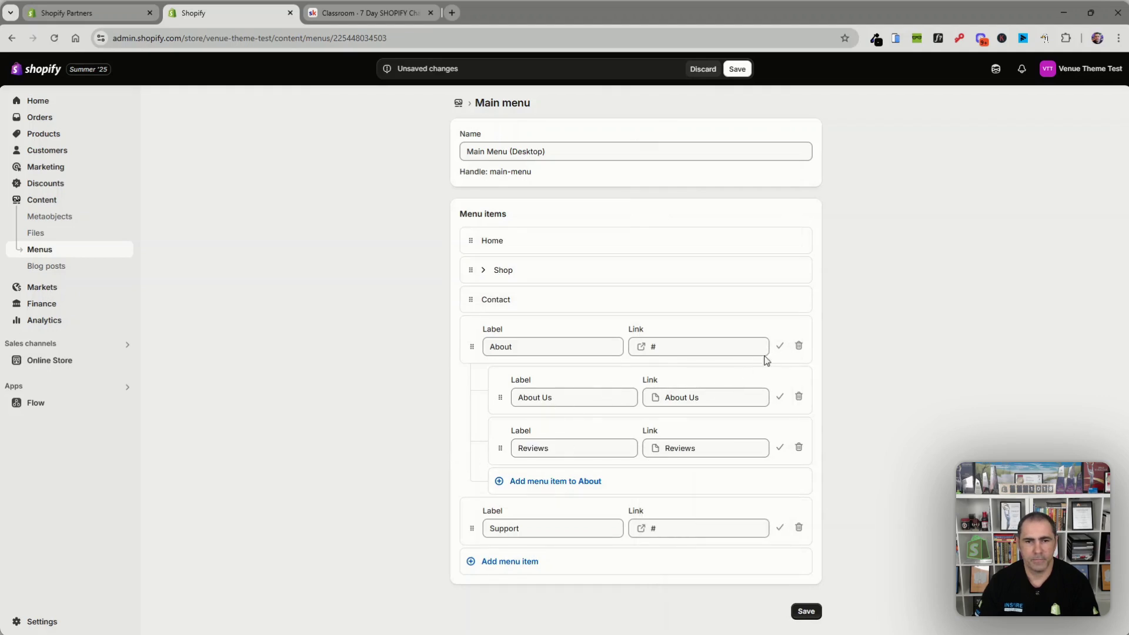
click(780, 346)
click(780, 377)
click(780, 405)
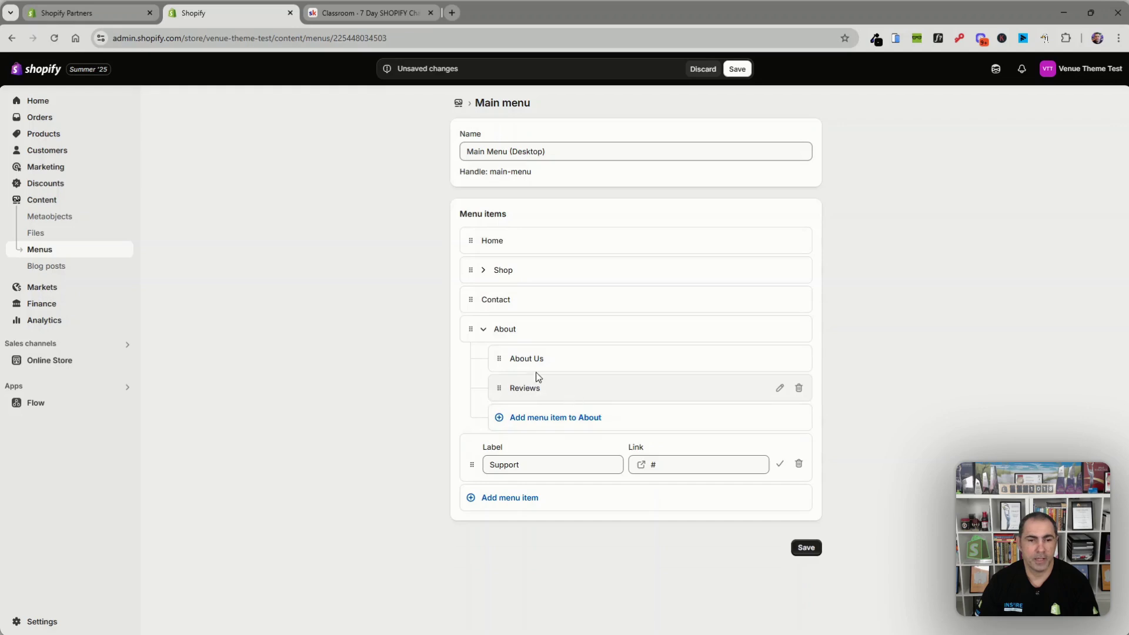
click(483, 329)
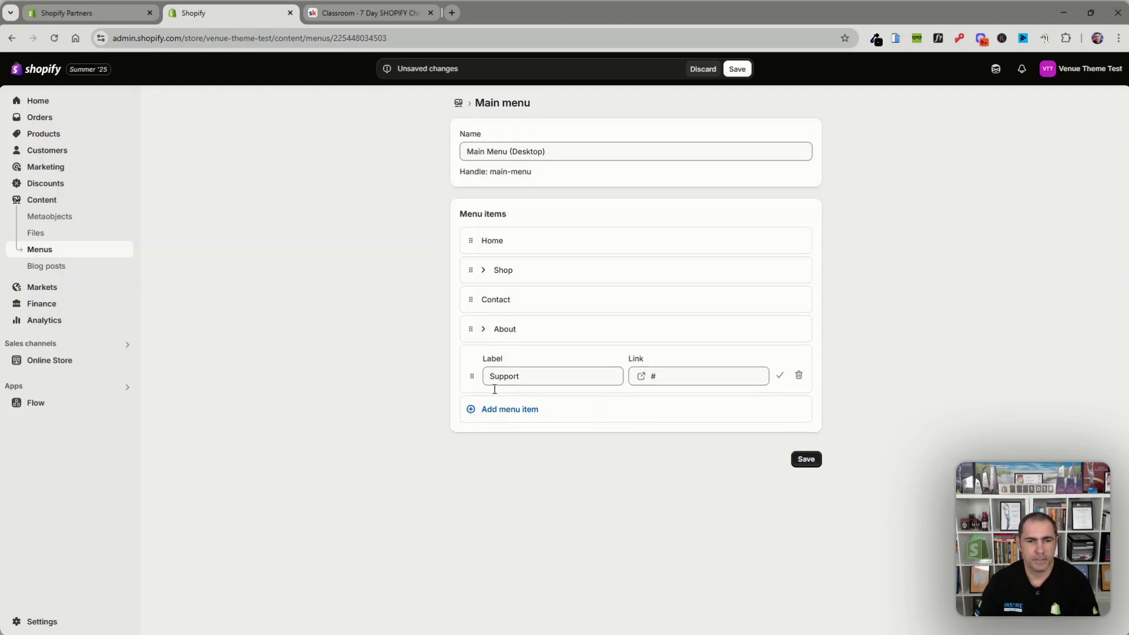
click(533, 419)
click(670, 428)
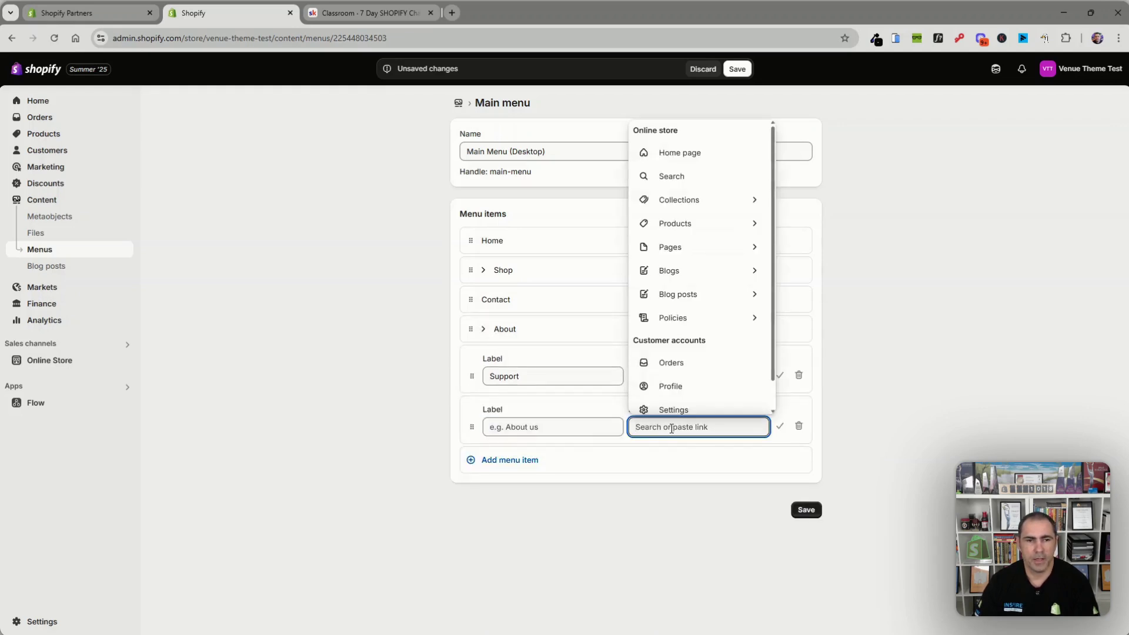
click(310, 358)
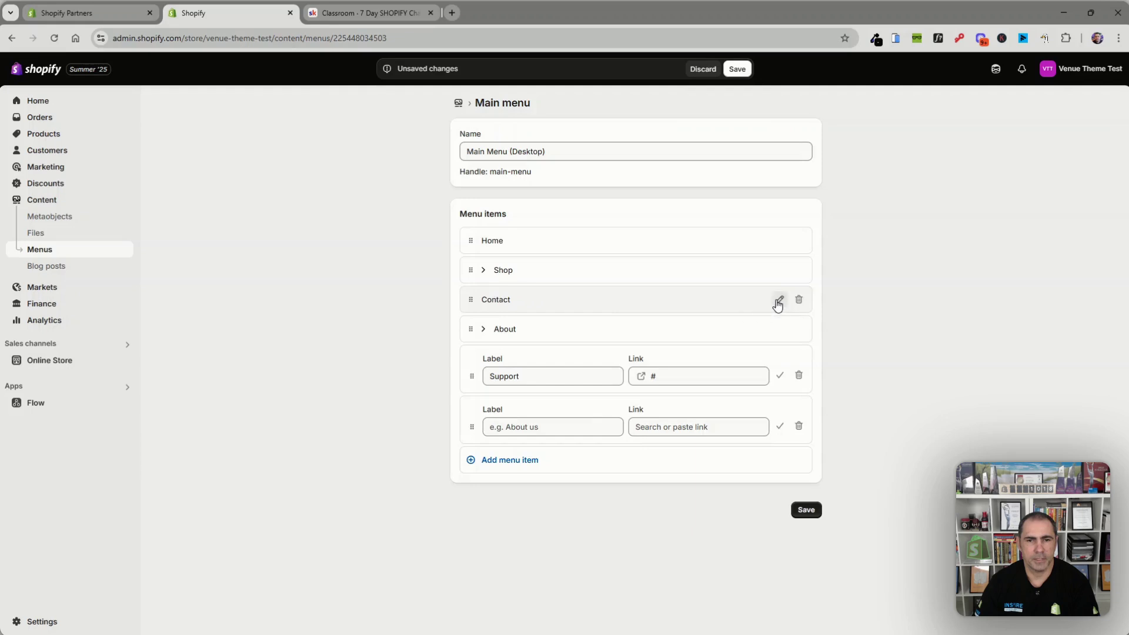
- Relabel the Contact menu item as "Contact Us" and nest it under Support
click(778, 302)
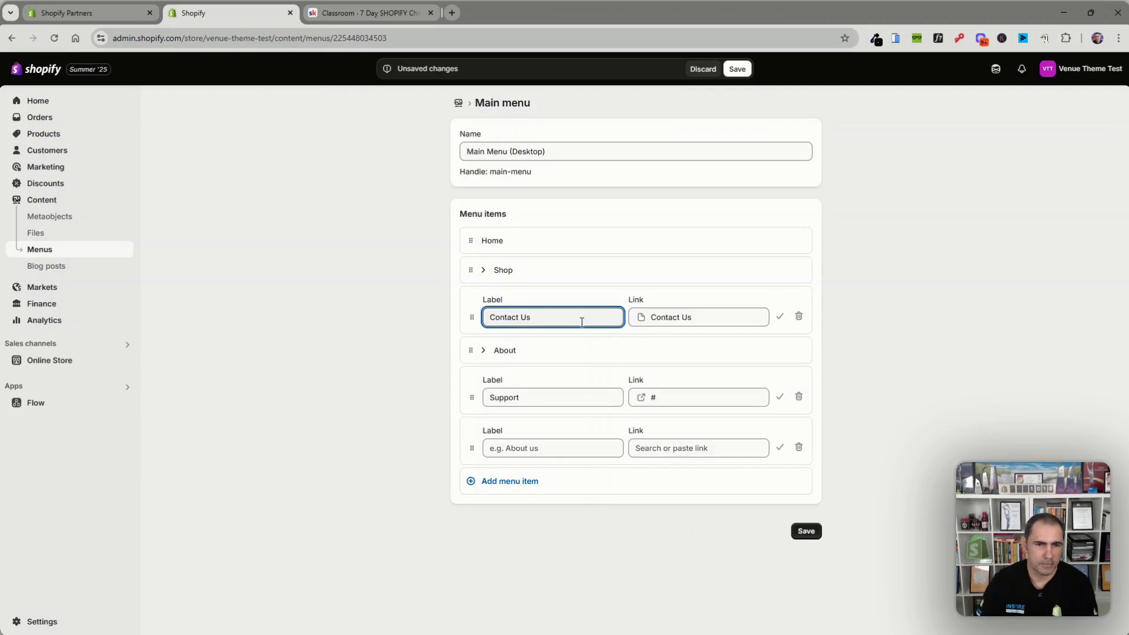
text(Us)
drag(473, 318, 497, 389)
click(523, 397)
- Add a Support sub-item linked to the Frequently Asked Questions page and label it "FAQs"
click(552, 410)
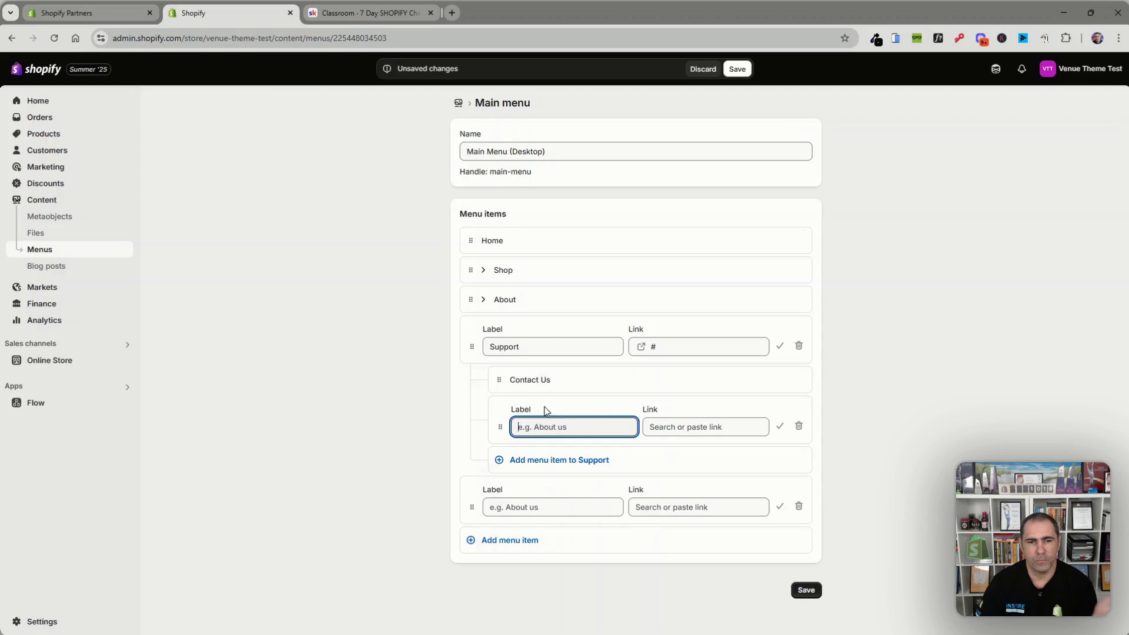
click(680, 423)
click(718, 247)
triple_click(573, 424)
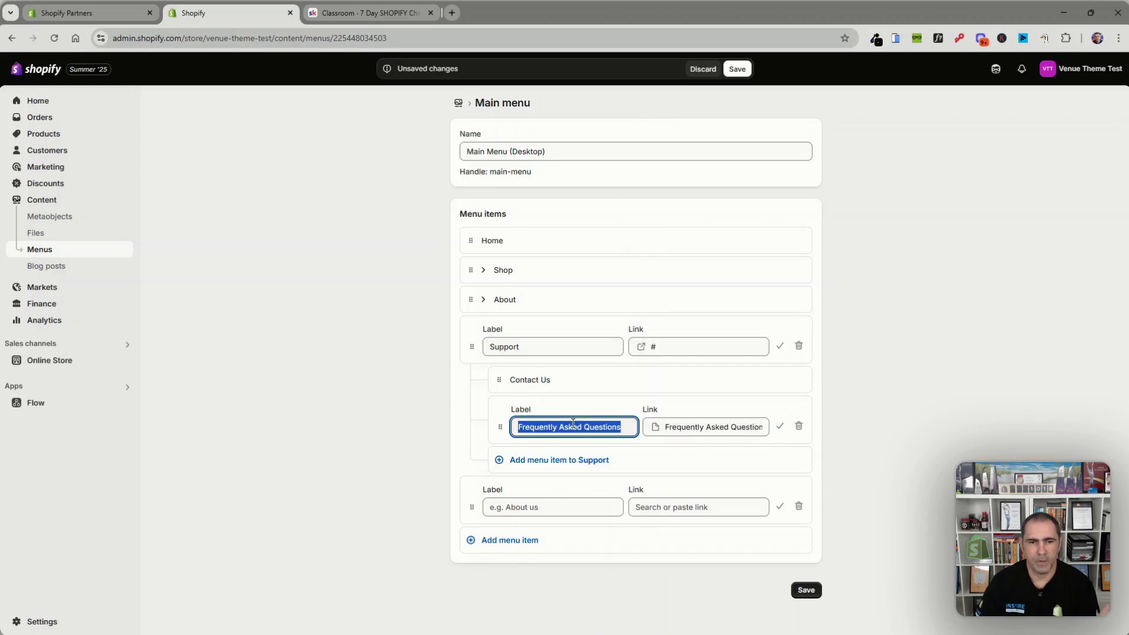
text(FAQs)
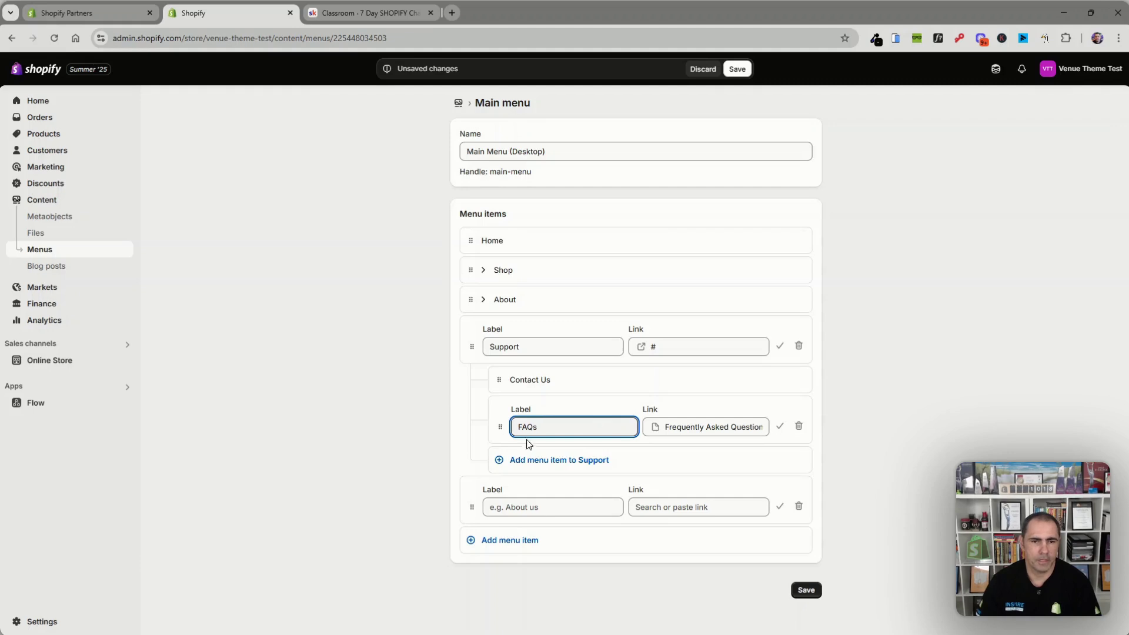
- Add a Support sub-item linked to the Privacy Policy
click(549, 461)
click(658, 475)
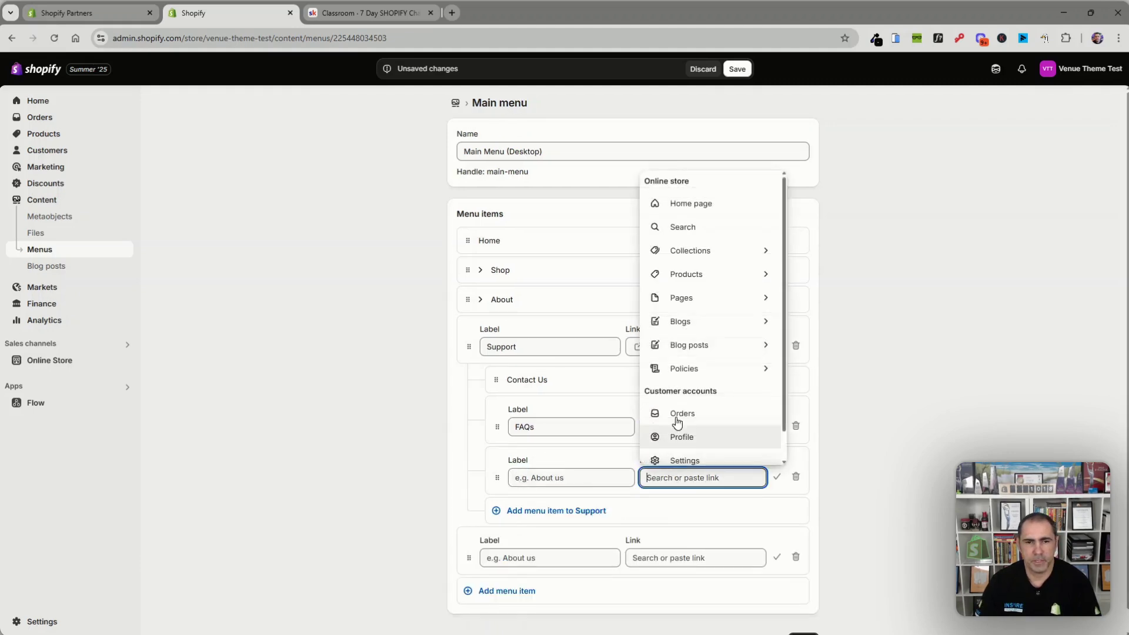
click(690, 369)
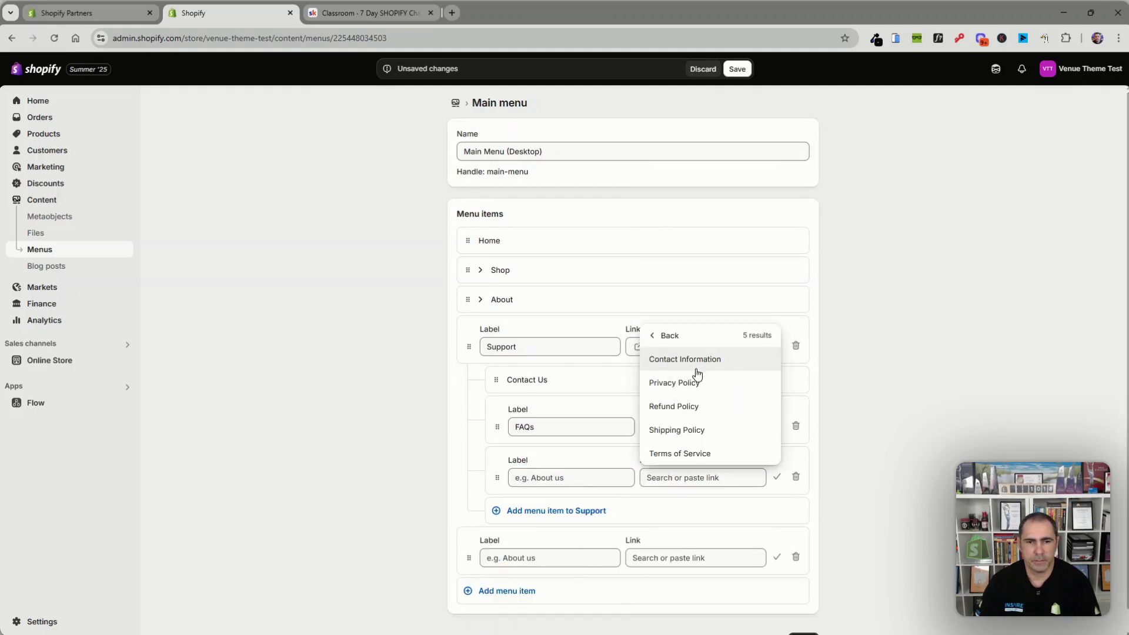
click(673, 380)
- Add a Support sub-item linked to the Refund Policy
click(557, 510)
click(702, 528)
click(697, 418)
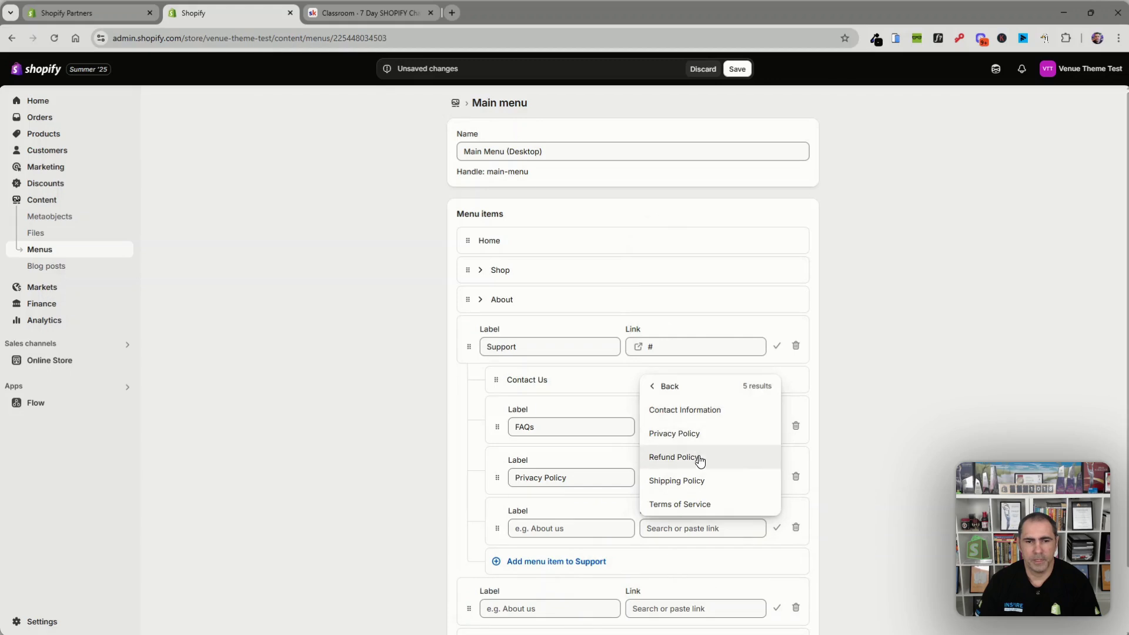
click(688, 457)
- Add a Support sub-item linked to the Shipping Policy
click(565, 561)
click(676, 579)
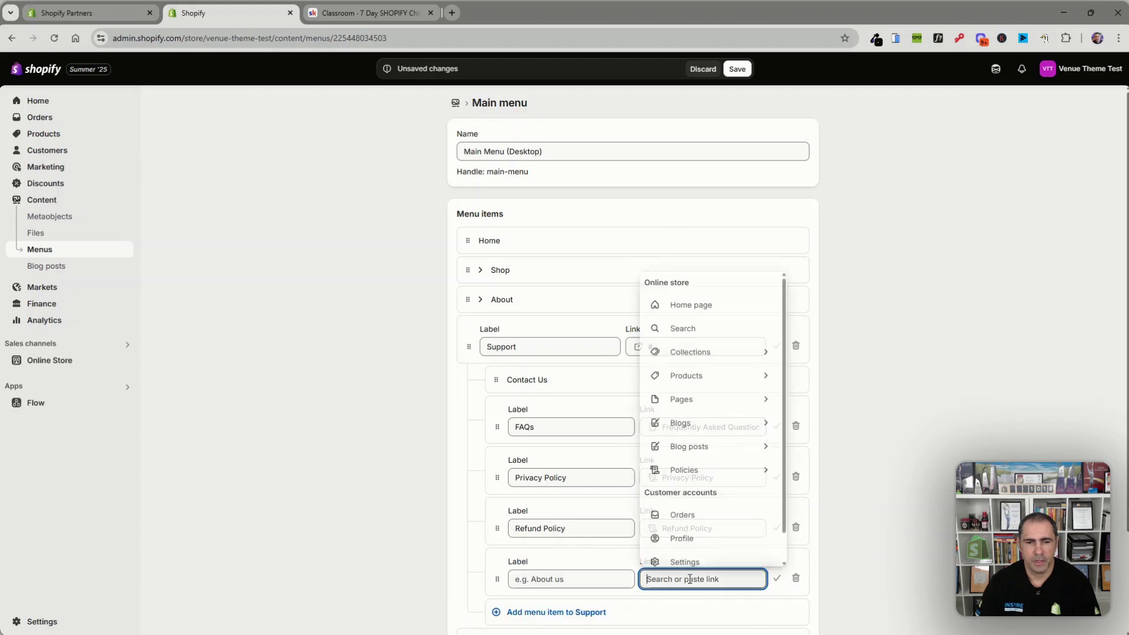
click(703, 470)
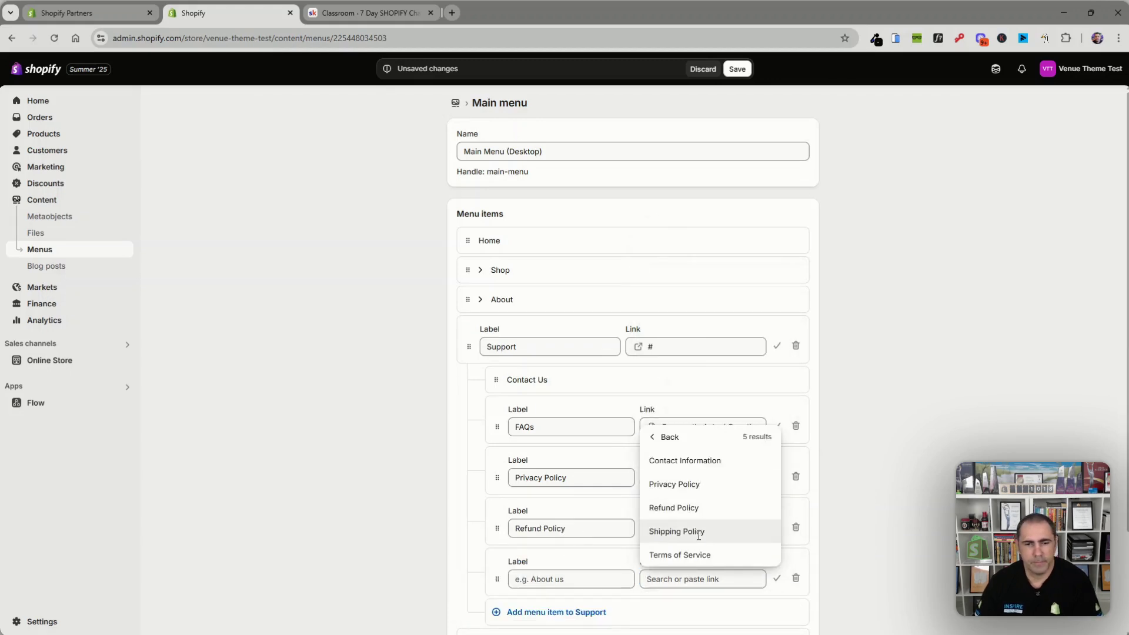
click(677, 531)
- Add a Support sub-item linked to the Terms of Service
click(587, 610)
click(687, 627)
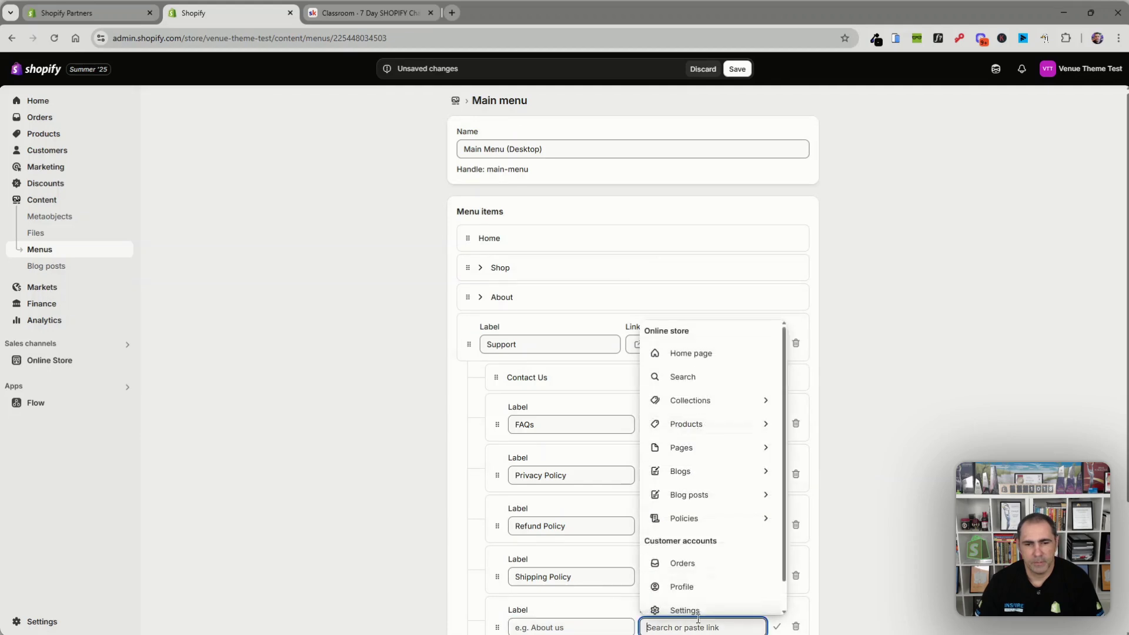
click(699, 520)
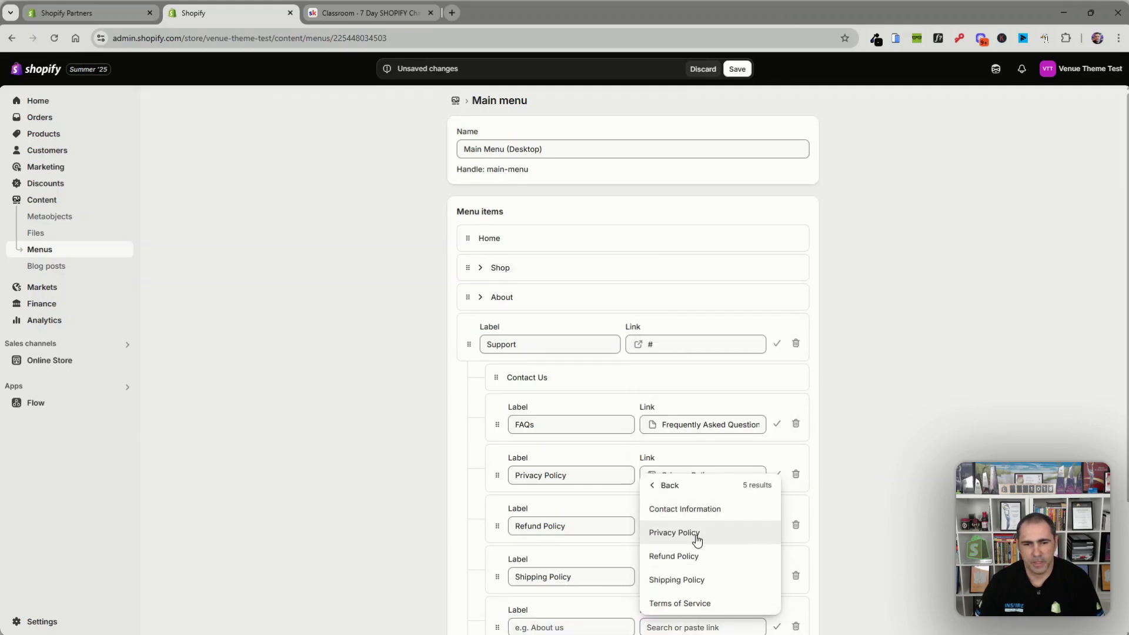
click(685, 603)
- Delete the blank top-level menu item below Support and collapse the Support entries
scroll(852, 453, down, 2)
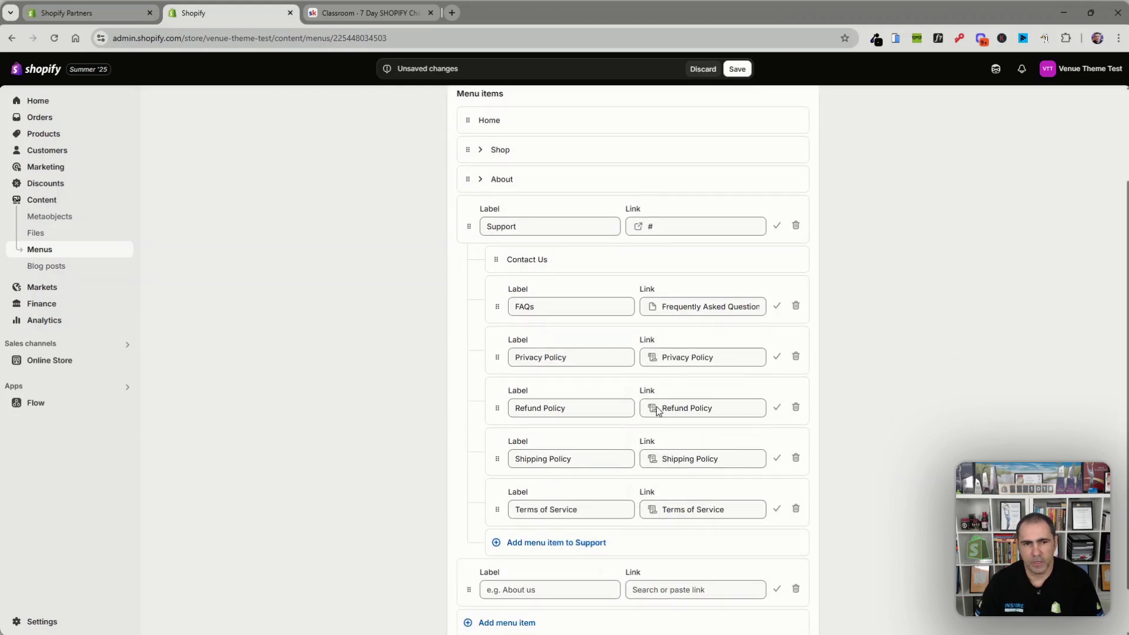
click(796, 588)
click(717, 377)
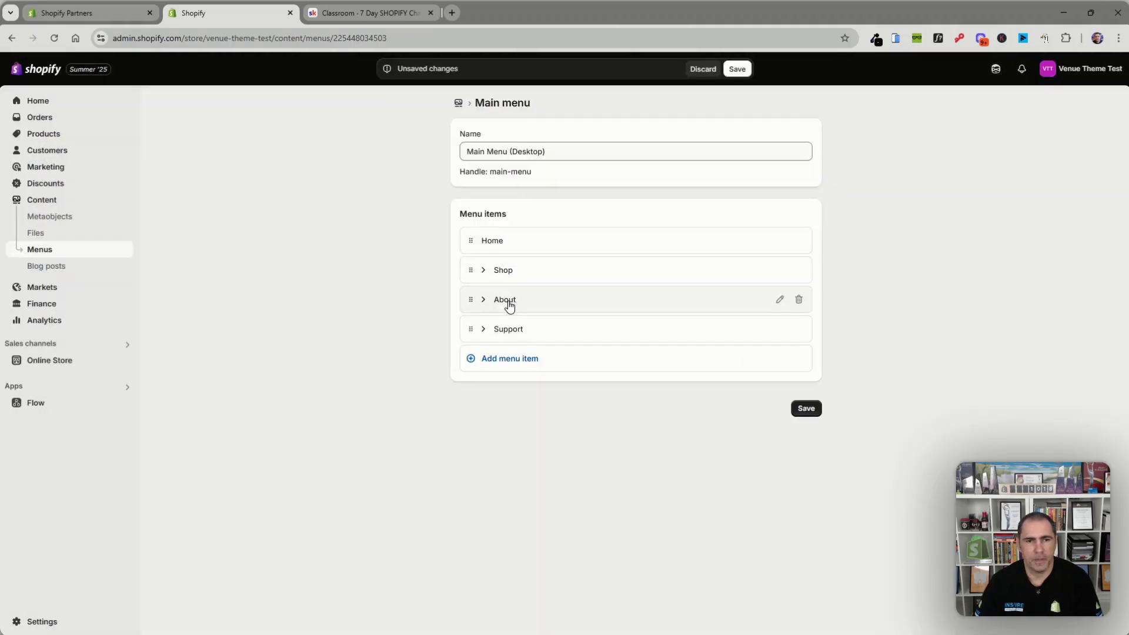
- Check the nested links under Shop and About, and save the menu
click(483, 270)
click(483, 270)
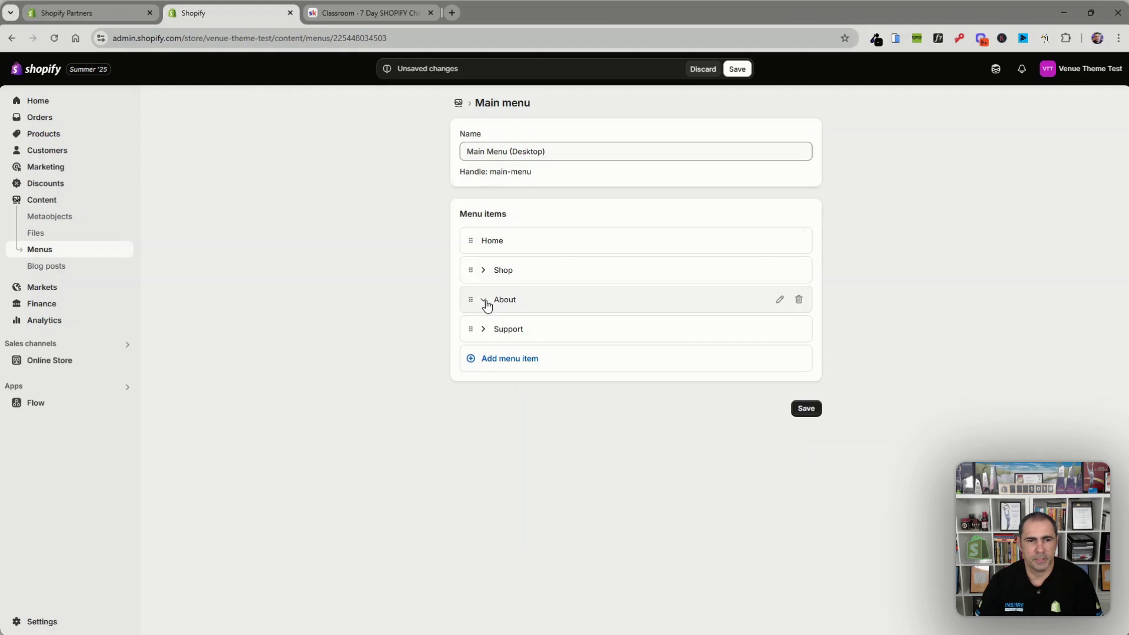
click(485, 301)
click(805, 499)
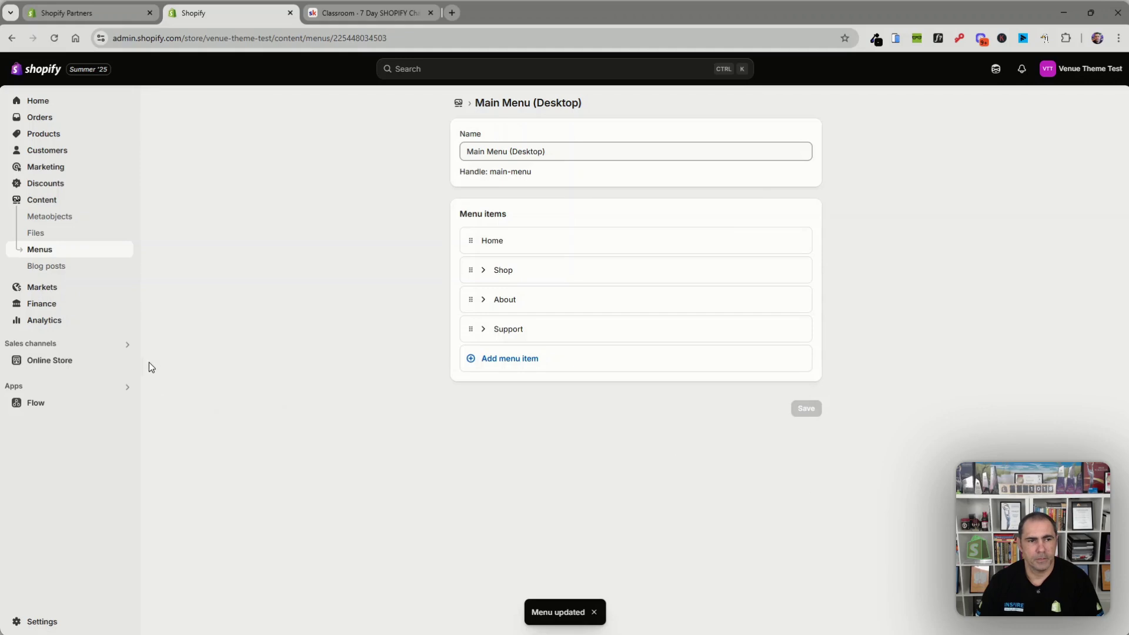
- View the live storefront, examine the dropdowns in its header navigation, and return to the store admin
click(125, 360)
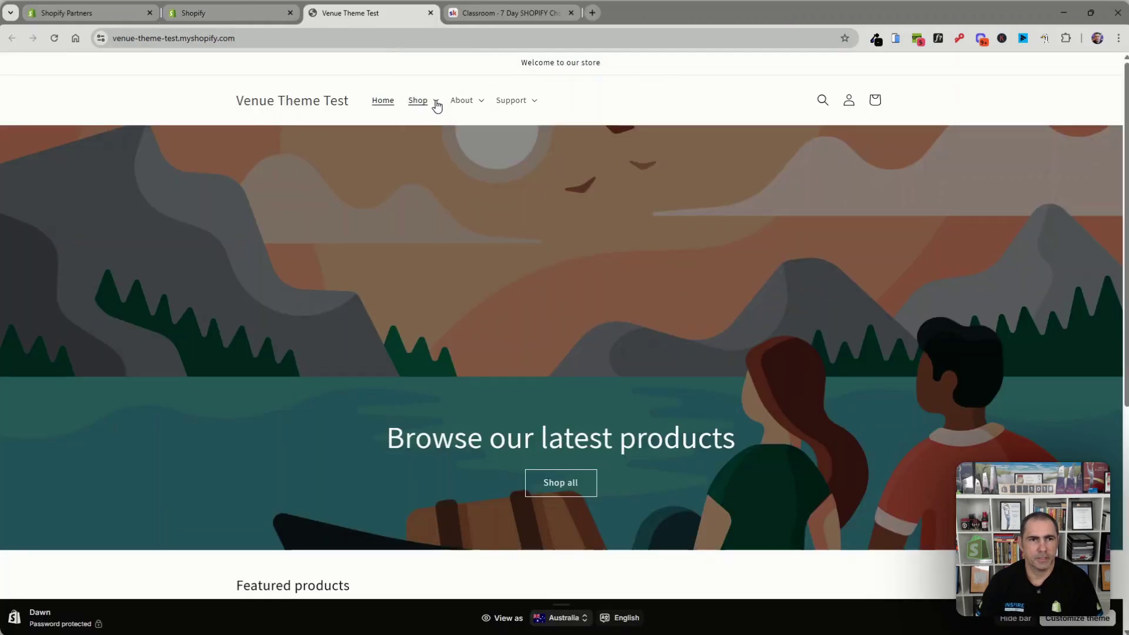
mouse_move(488, 105)
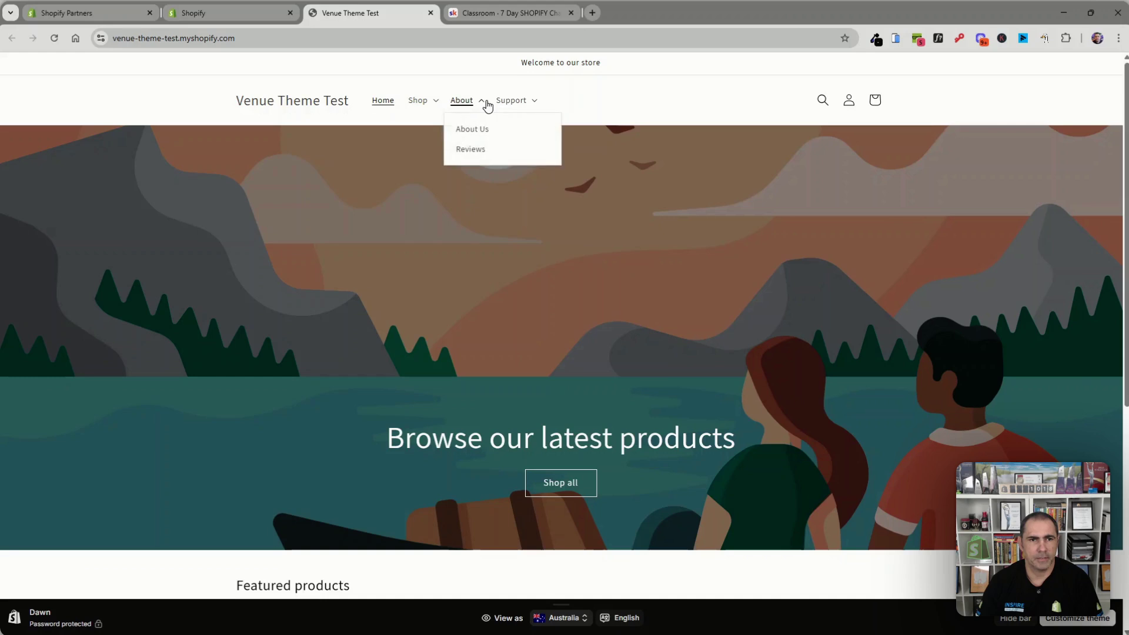
click(246, 12)
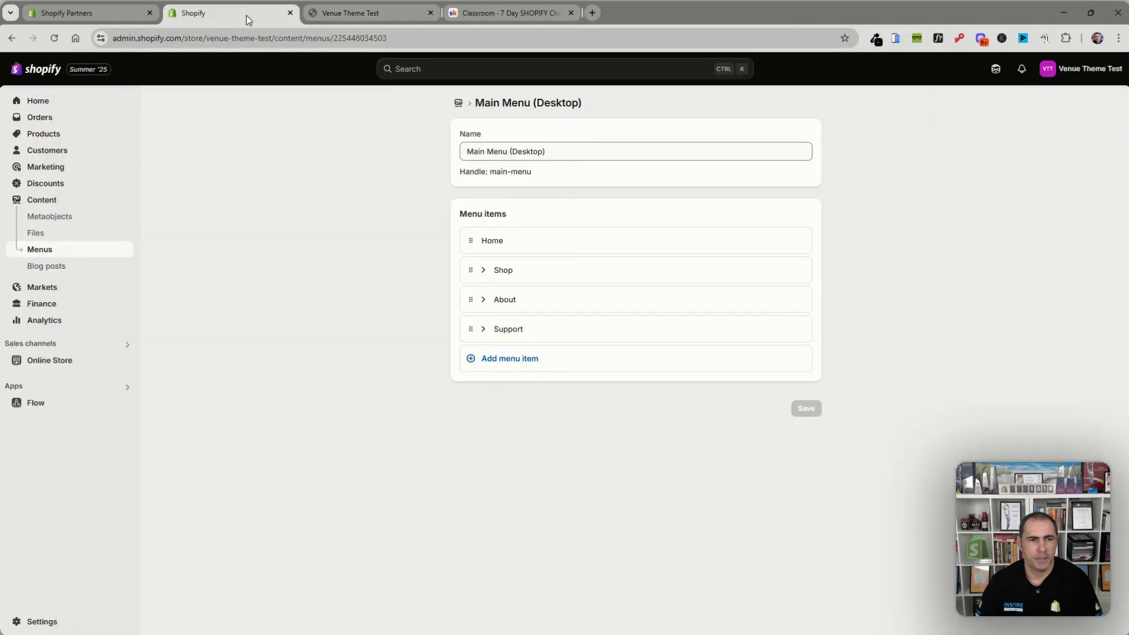
- Open the current Dawn theme for customization and show the Header section's settings
click(55, 360)
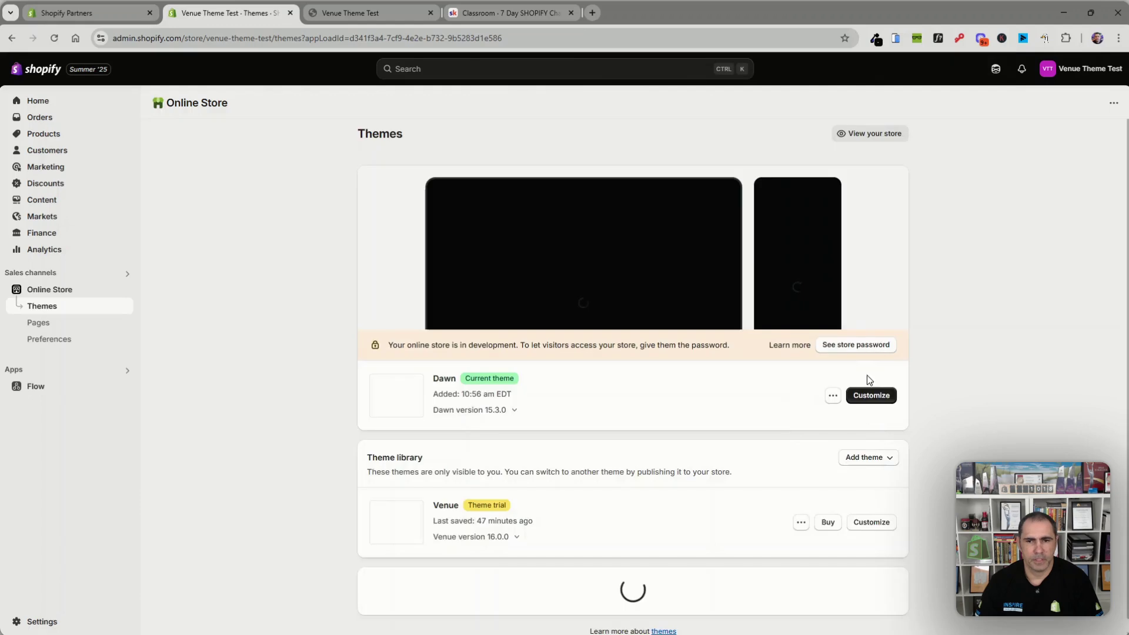
click(871, 396)
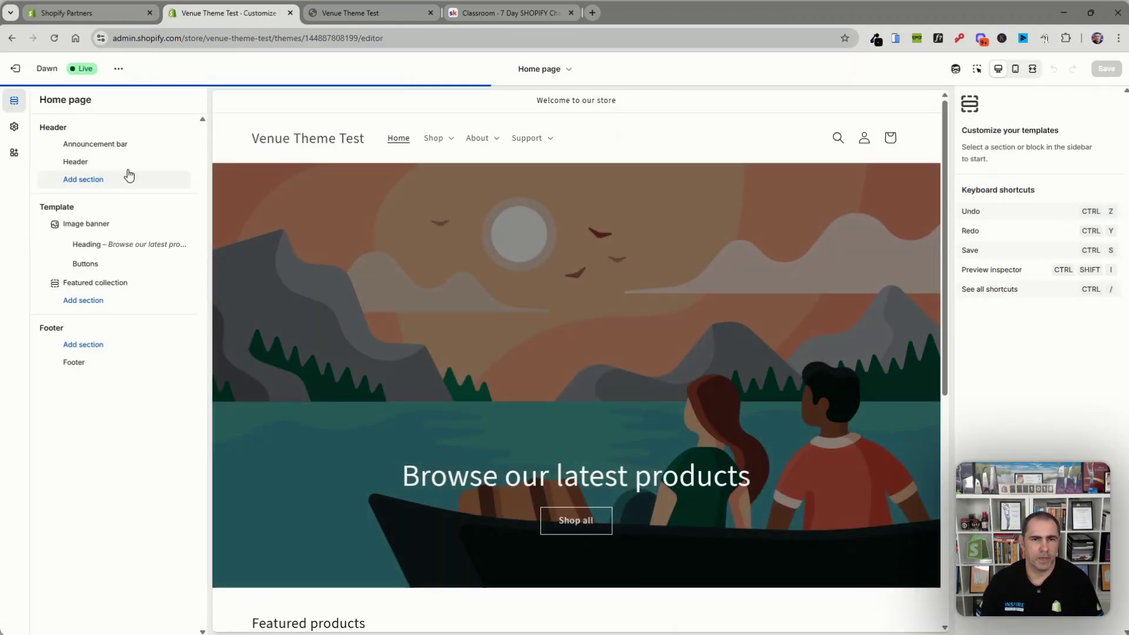
click(84, 164)
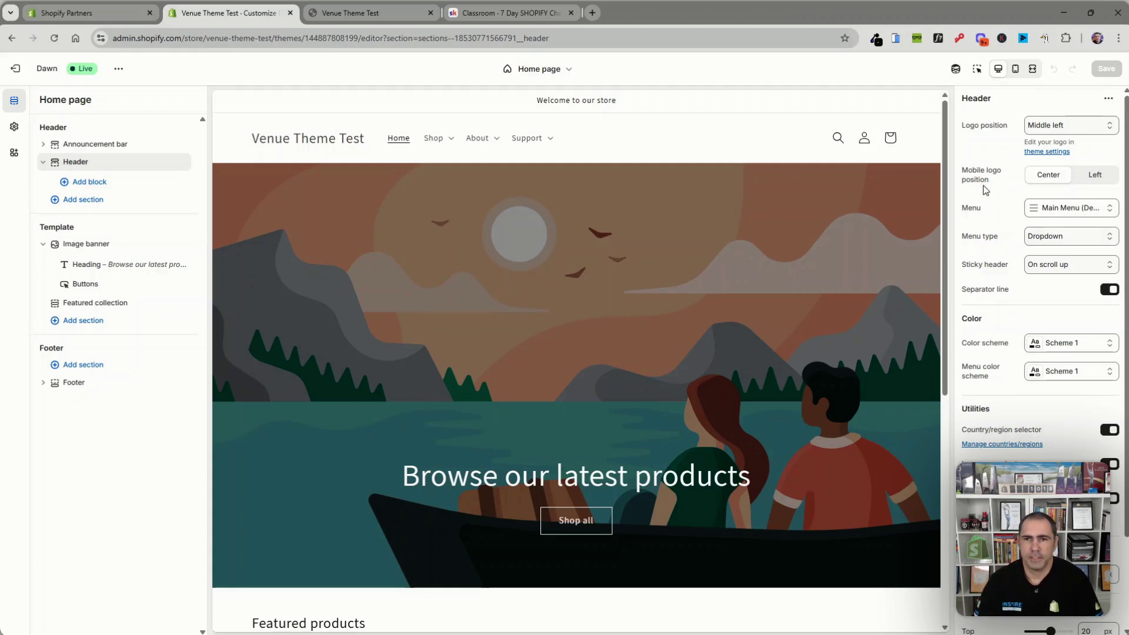
- Try the Top left and Top center logo positions for the header
drag(967, 125, 1044, 128)
click(1044, 128)
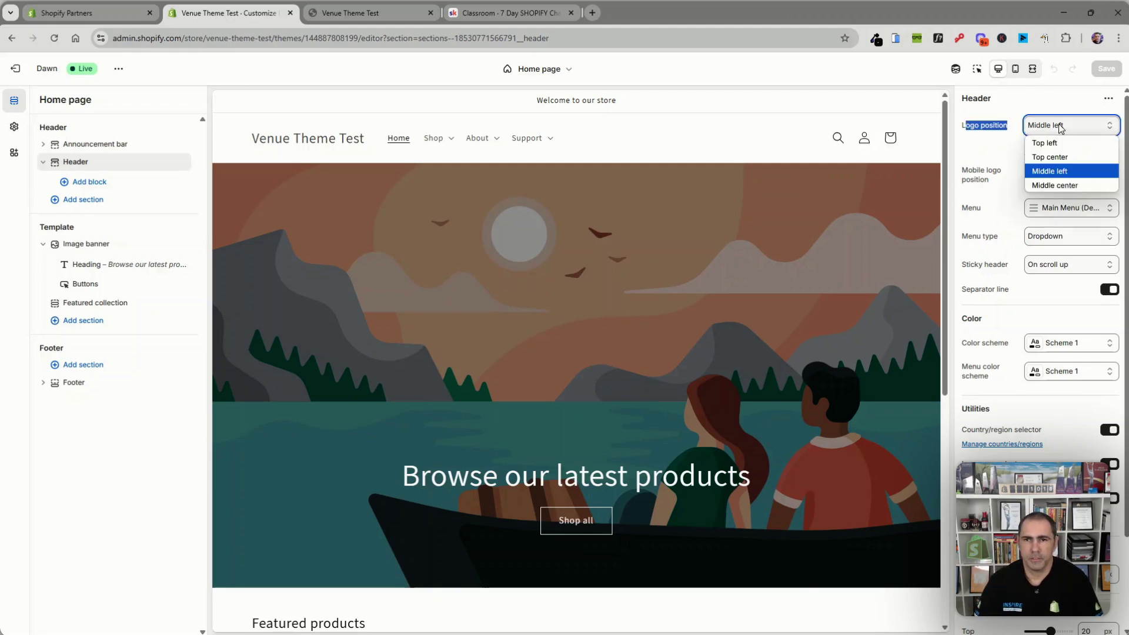
click(1045, 143)
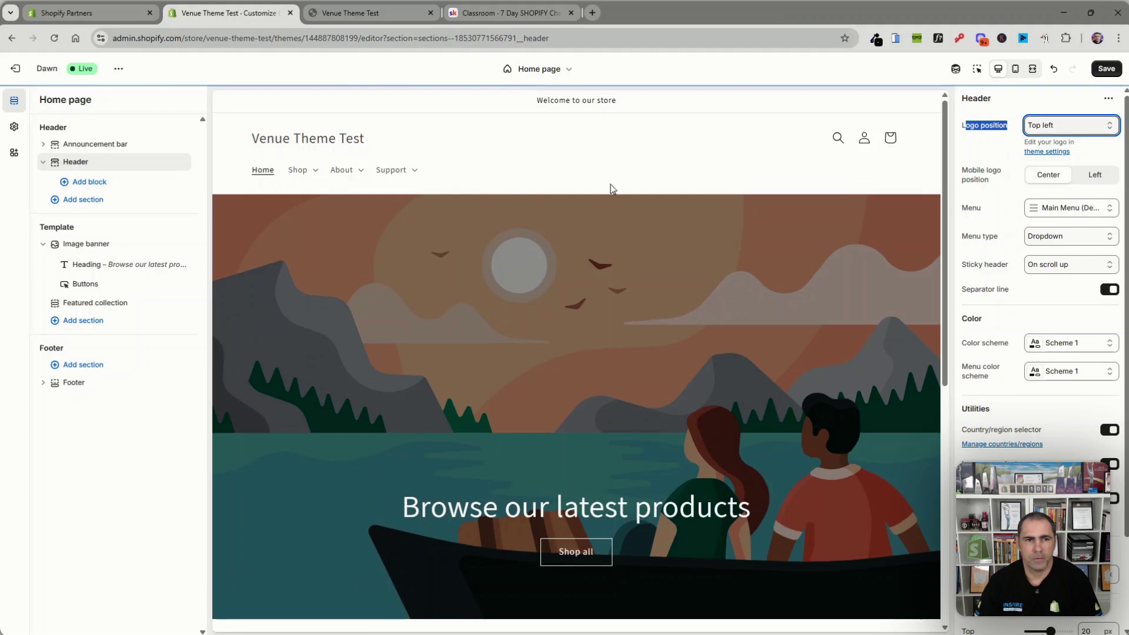
key(Down)
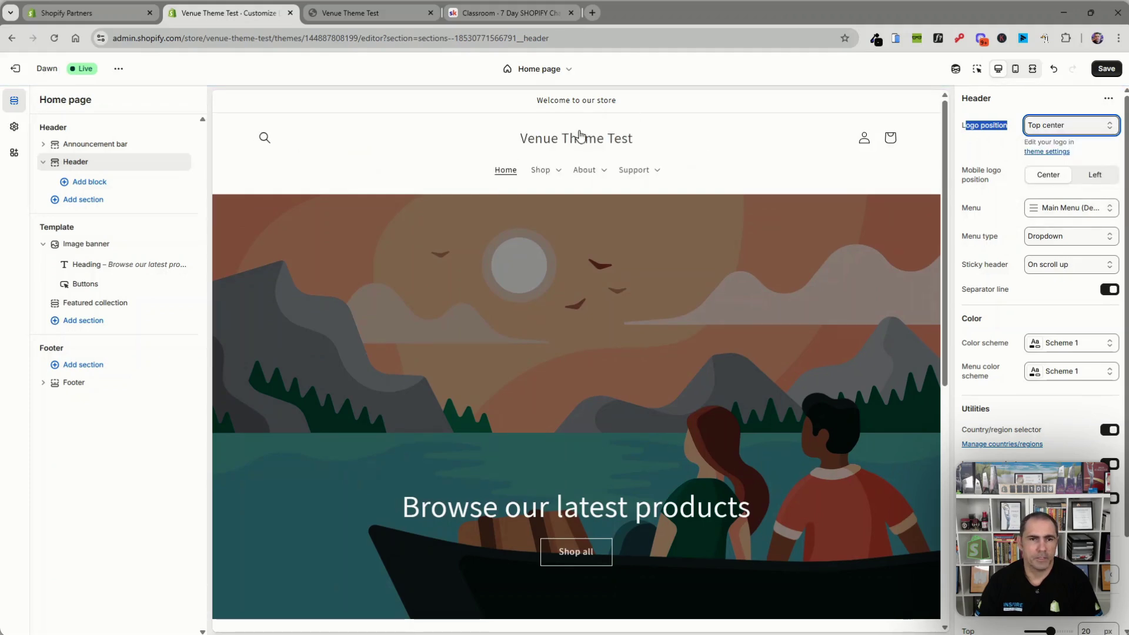
- Set the header's logo position to Middle center and save the theme
click(1113, 125)
click(1053, 182)
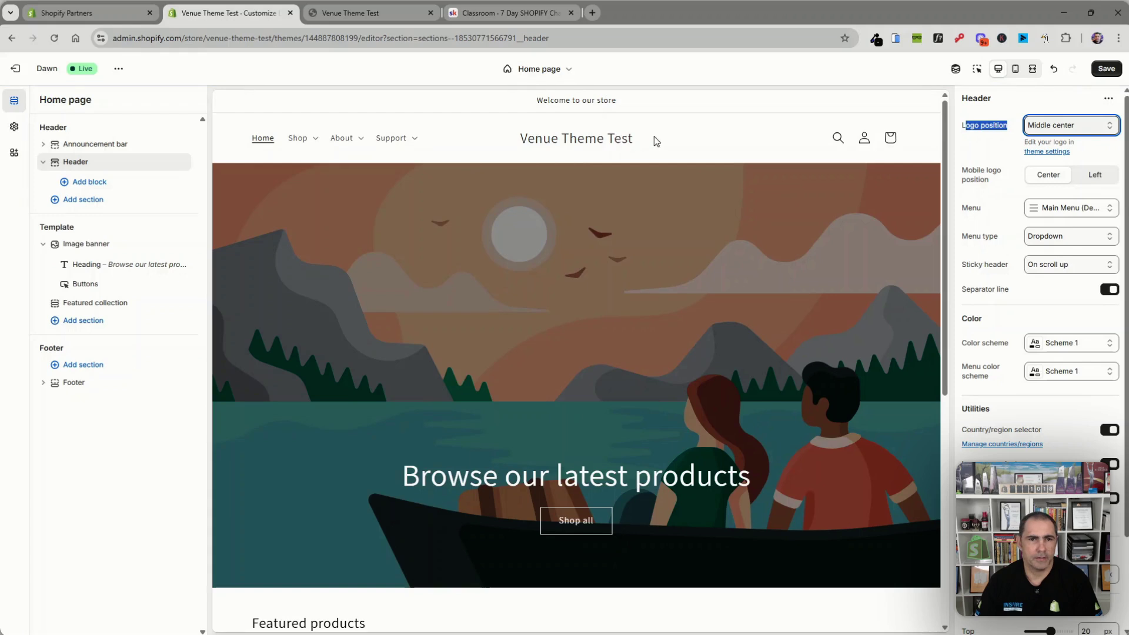
click(411, 142)
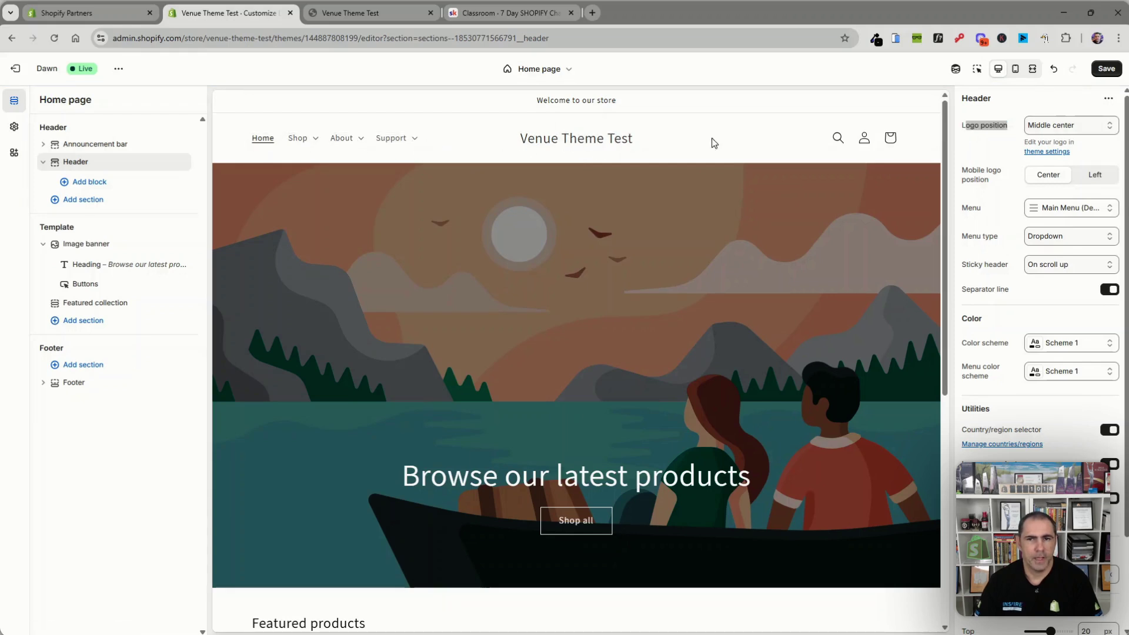
click(1105, 69)
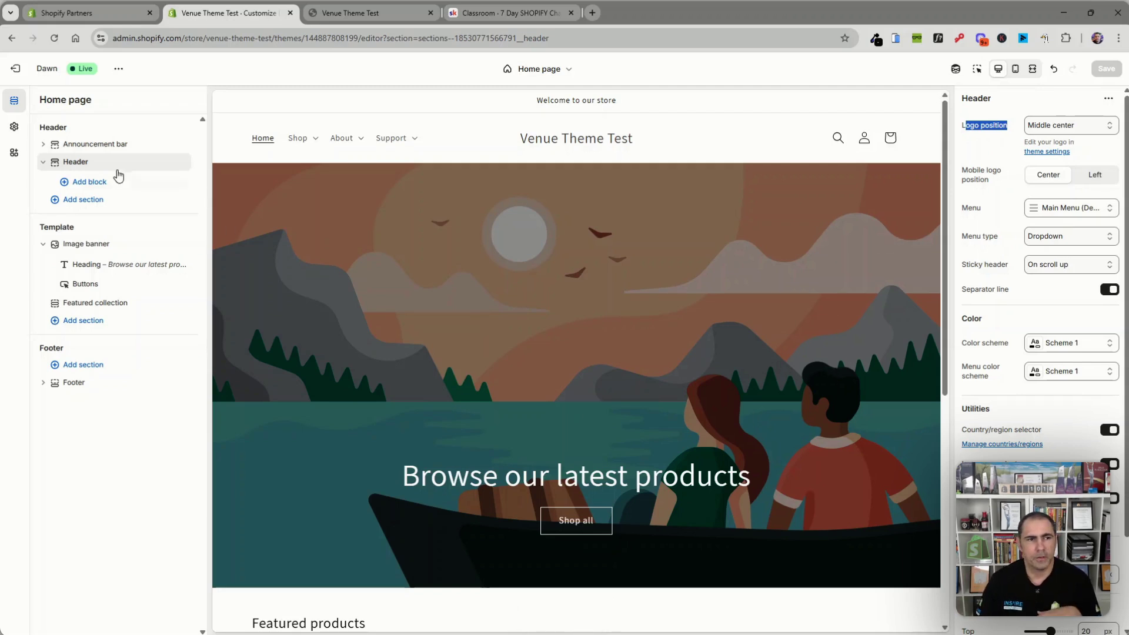
click(98, 186)
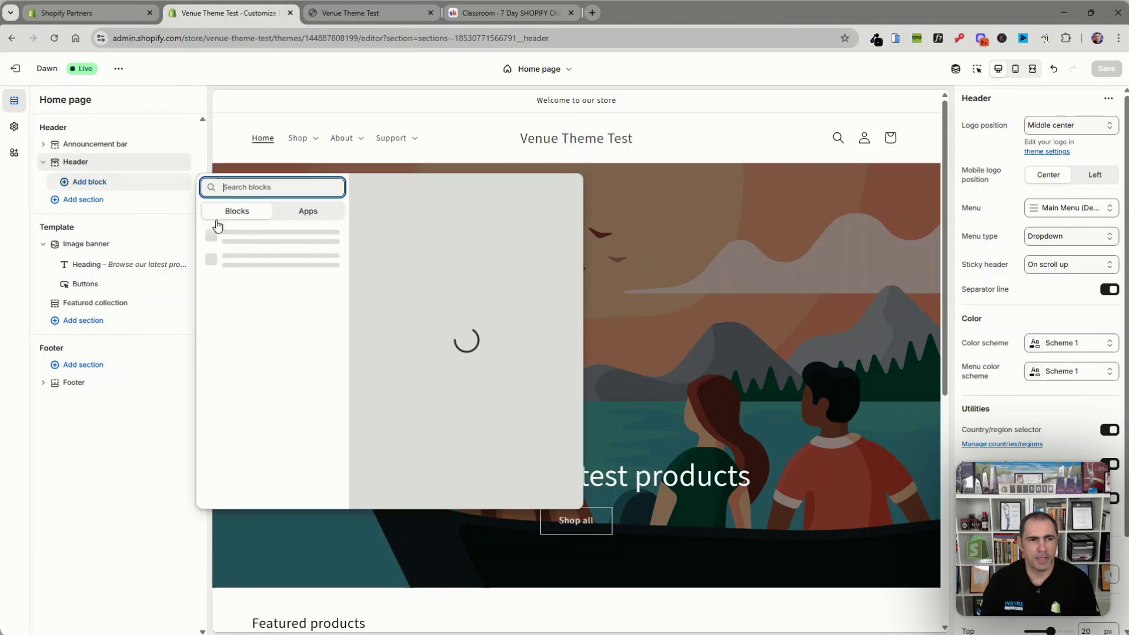
click(35, 191)
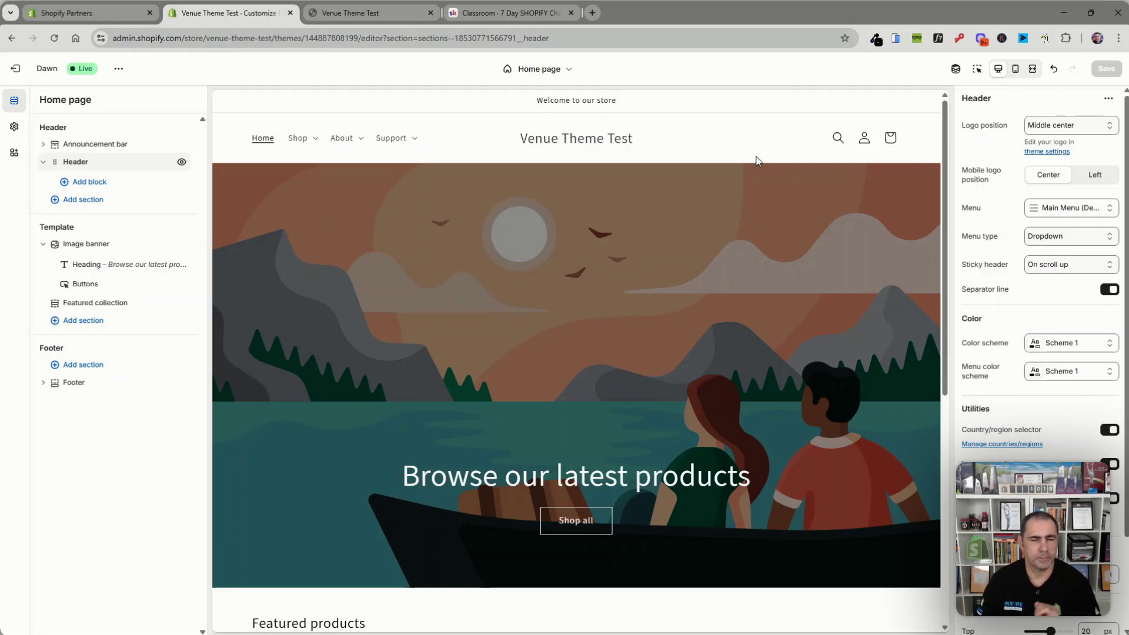
- Add a Menu block to the Footer section and set its heading to Information
scroll(869, 385, down, 7)
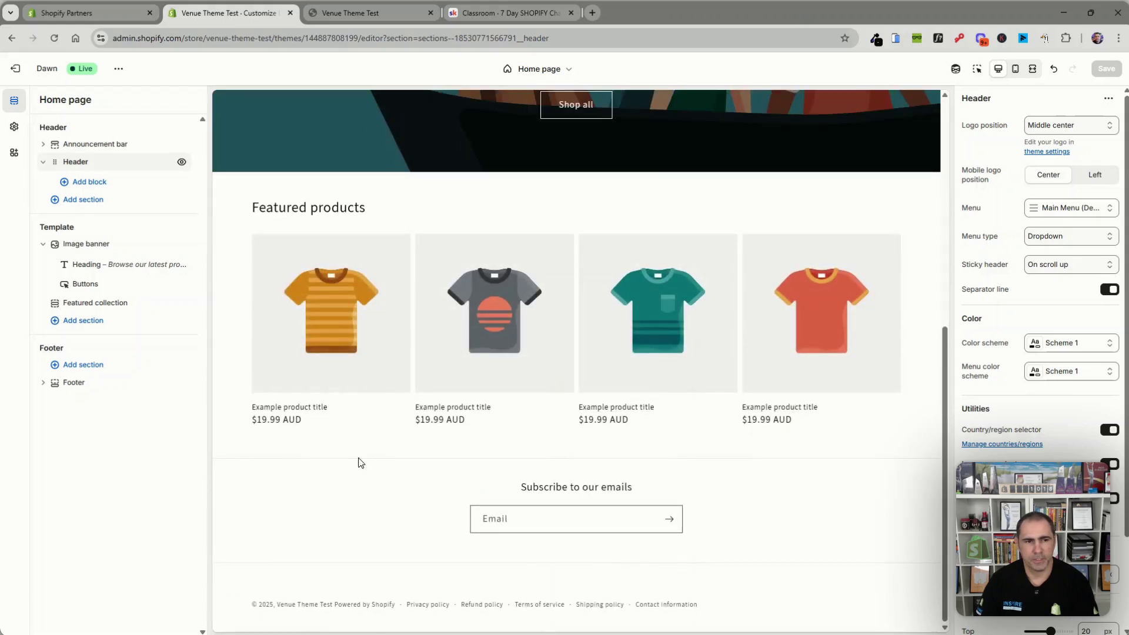
click(82, 383)
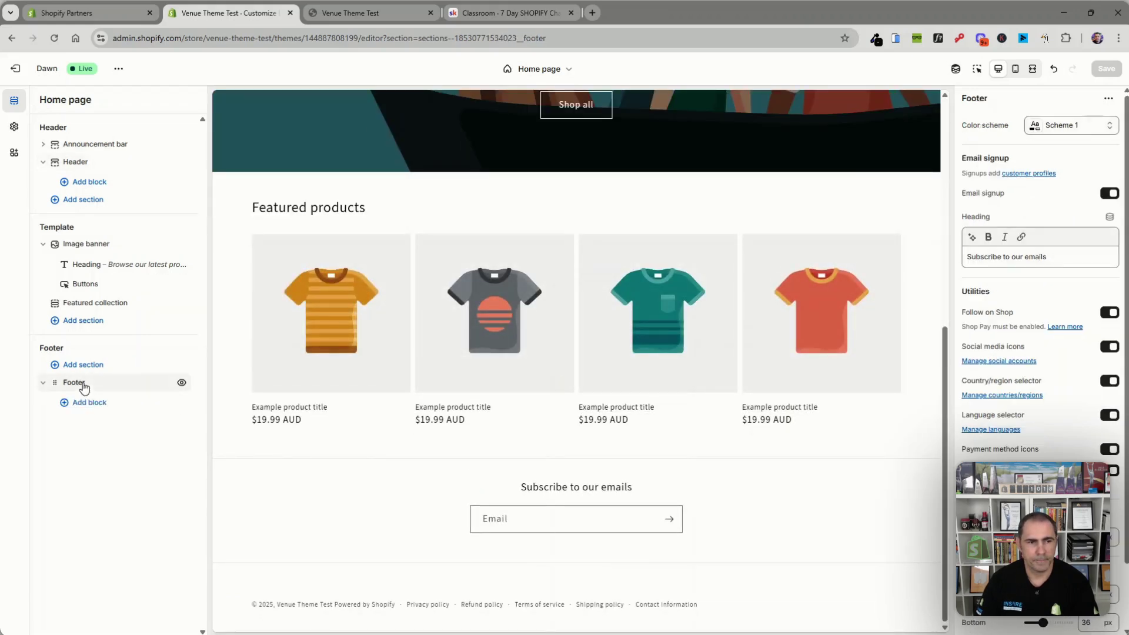
click(99, 406)
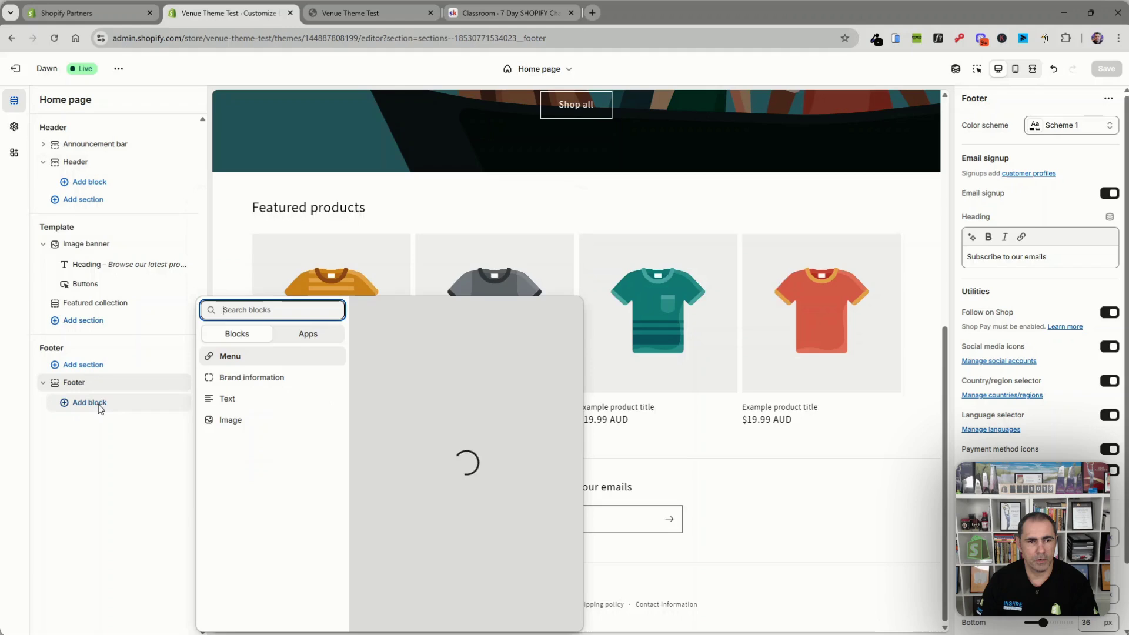
click(247, 360)
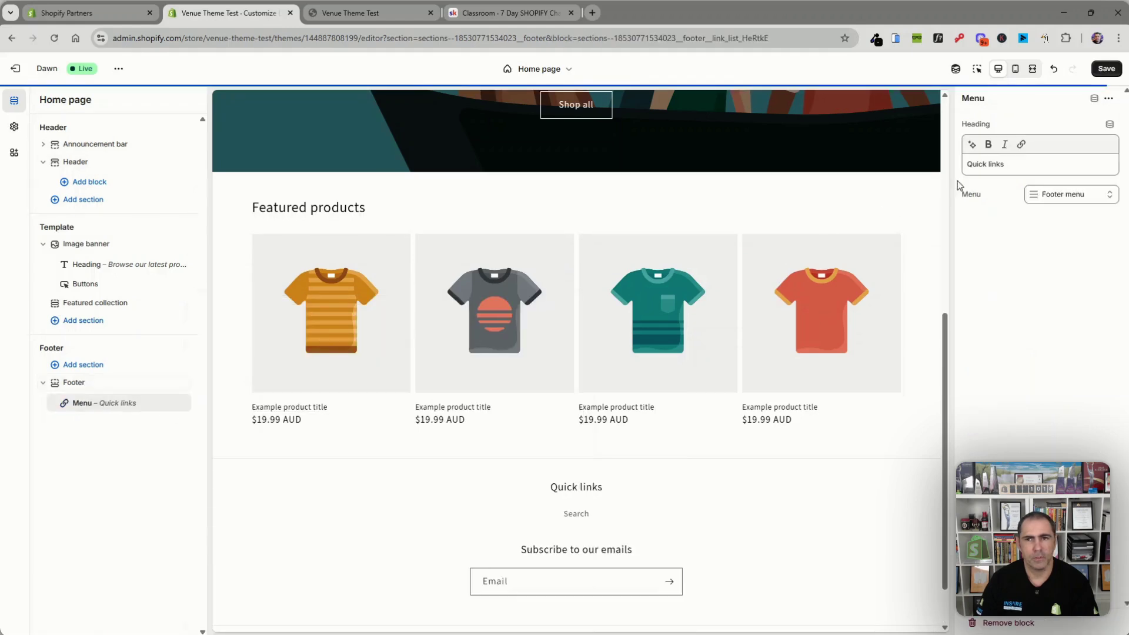
drag(1005, 164, 959, 165)
text(Information)
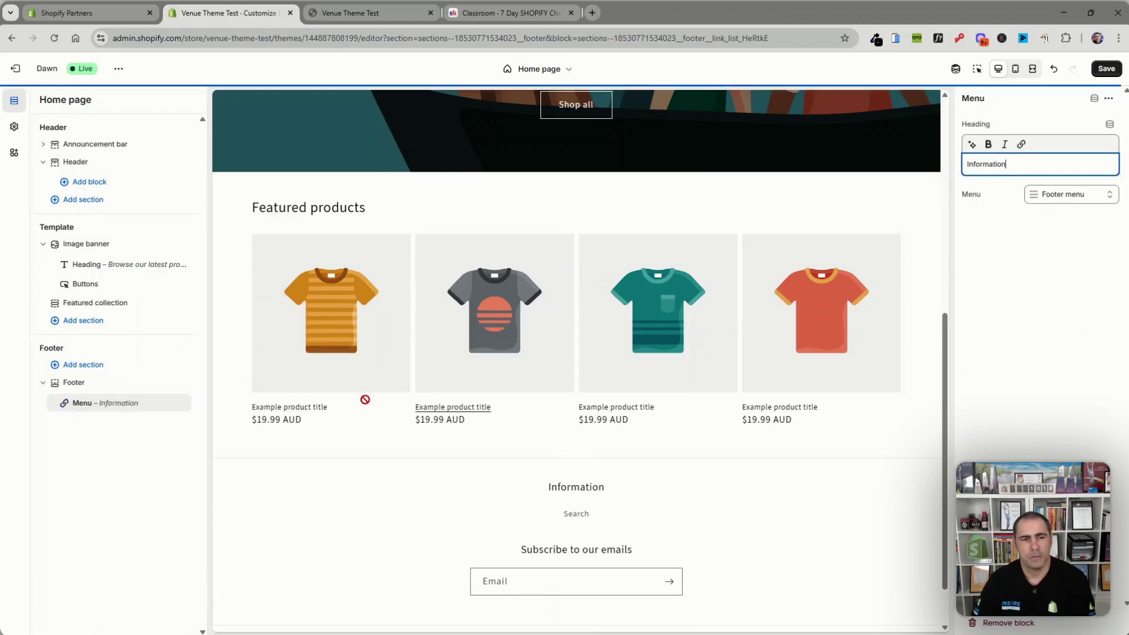
- Add two more Menu blocks to the footer, headed Shop Here and Policy Pages, and save the theme
click(124, 413)
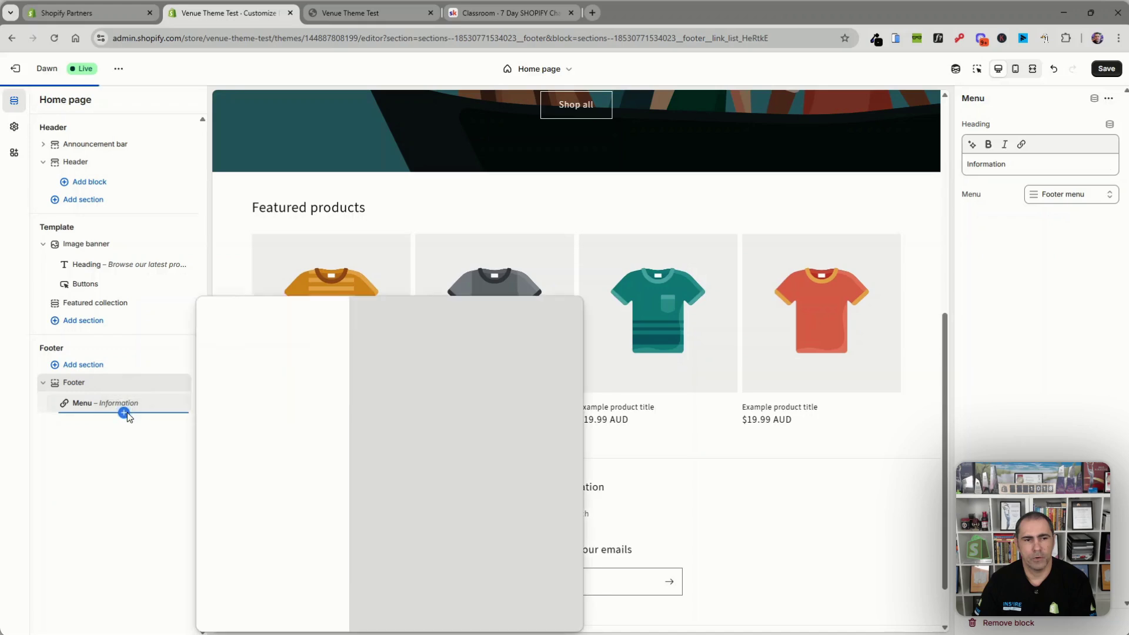
click(247, 356)
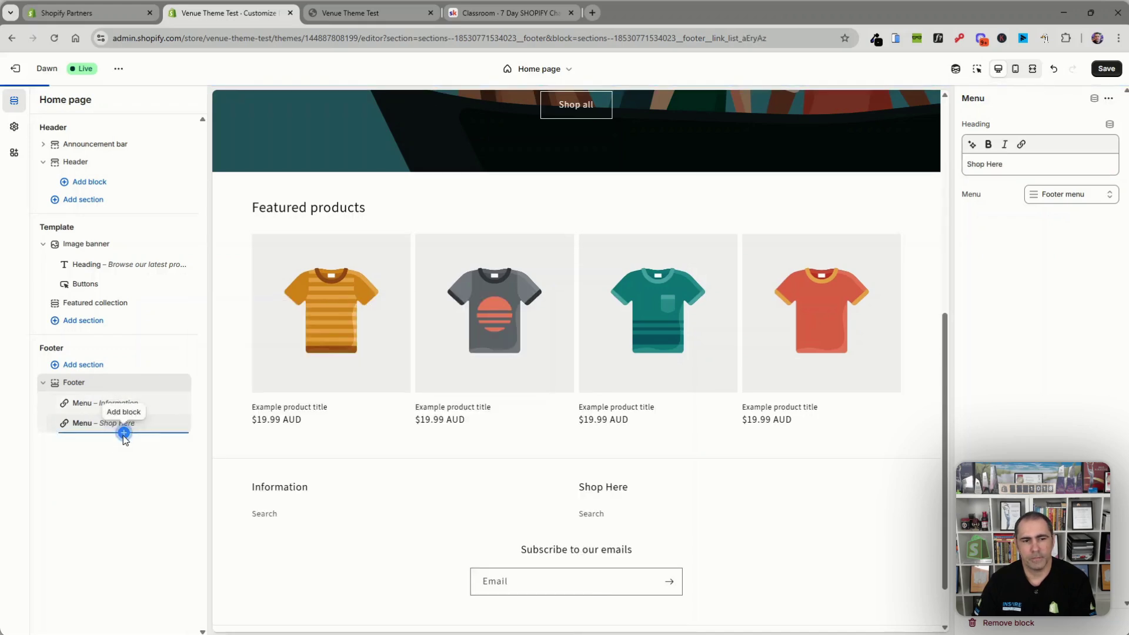
click(123, 433)
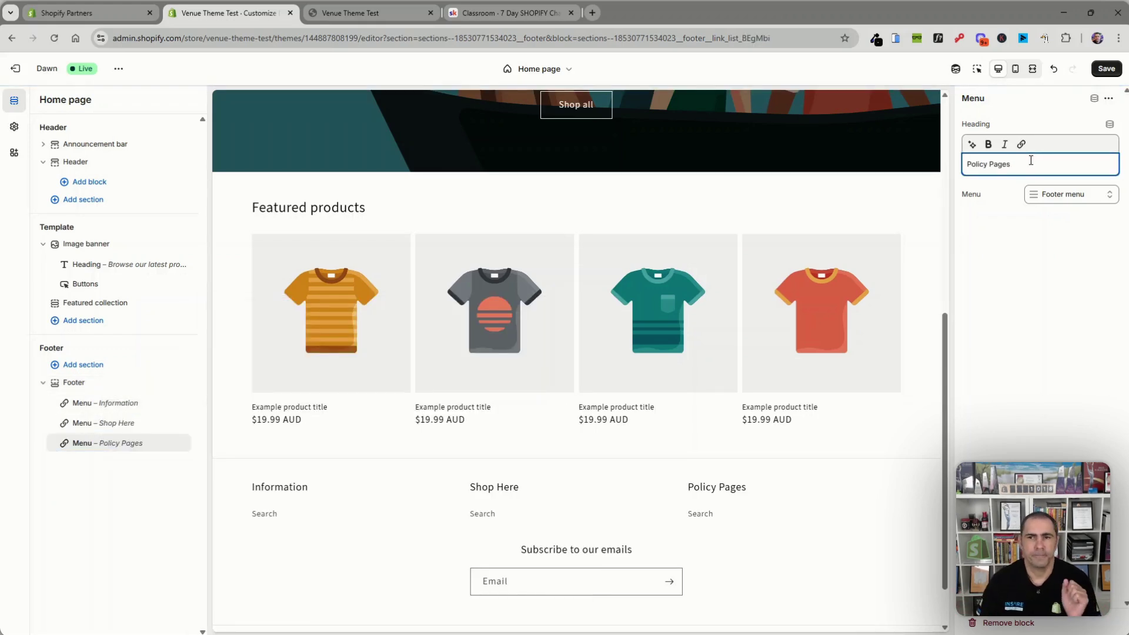
double_click(971, 195)
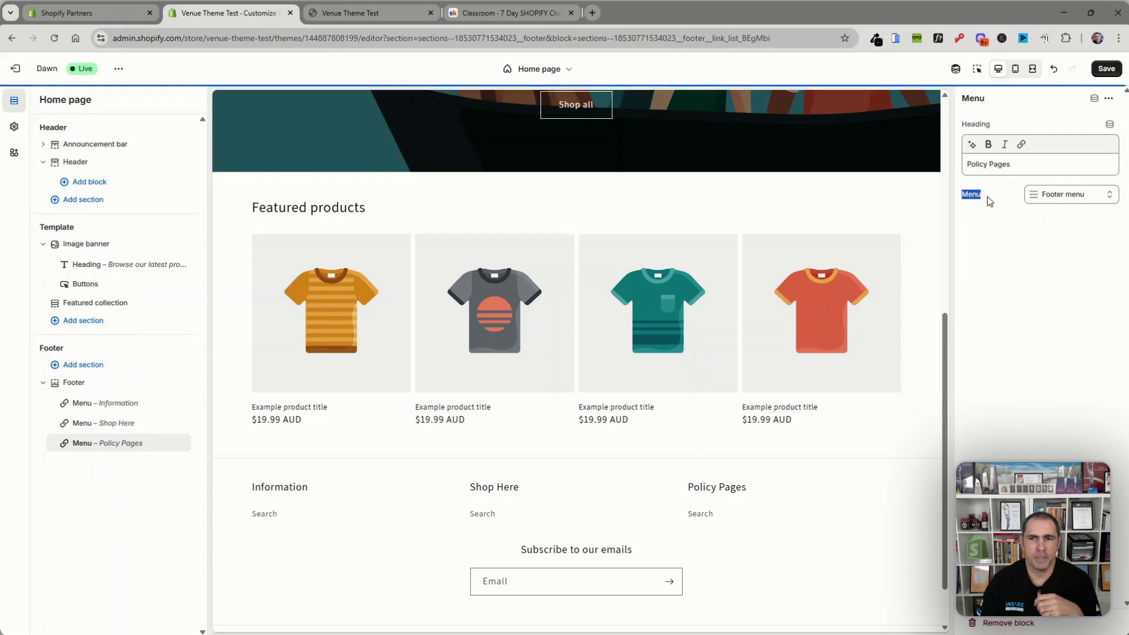
click(1068, 195)
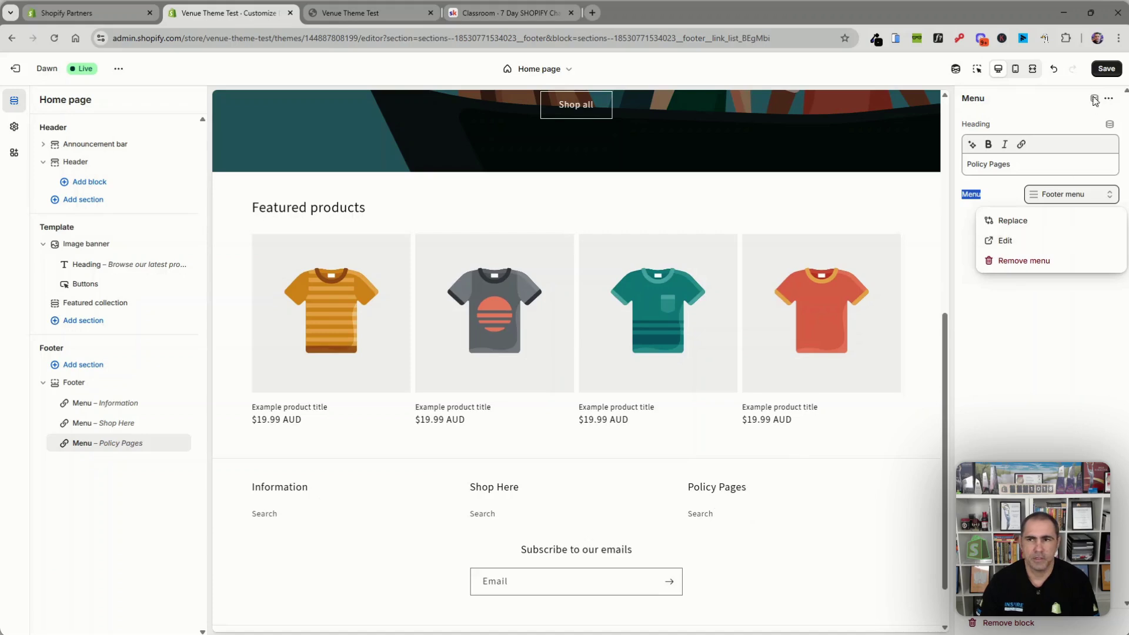
click(1106, 68)
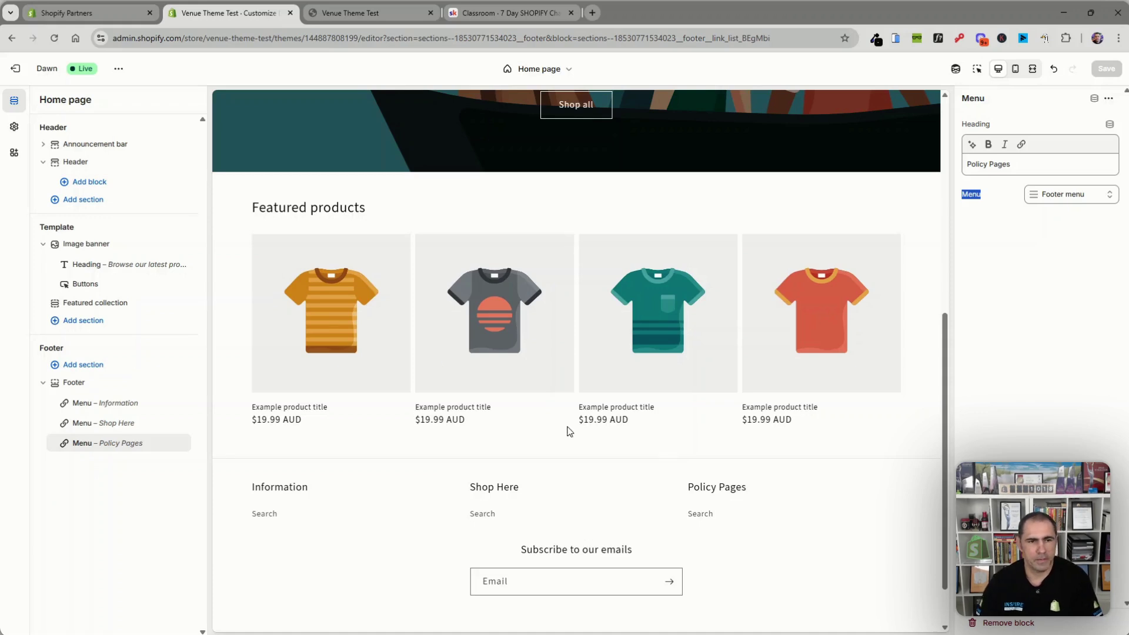
- Leave the theme editor, open the store's Footer menu for editing, and rename it Policy Pages
click(9, 72)
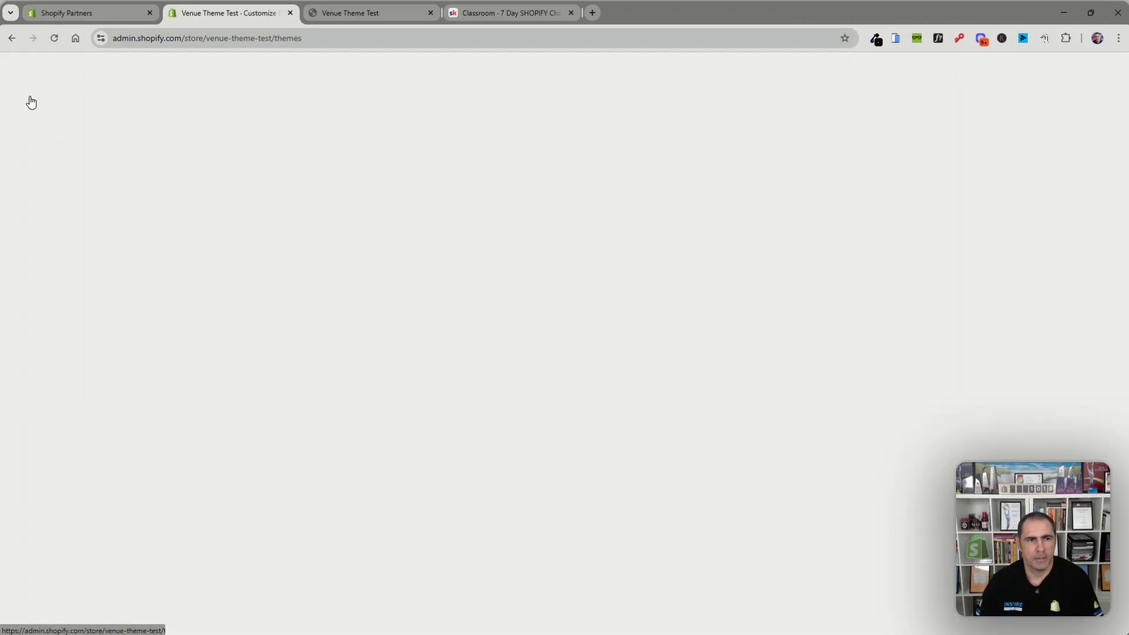
click(52, 204)
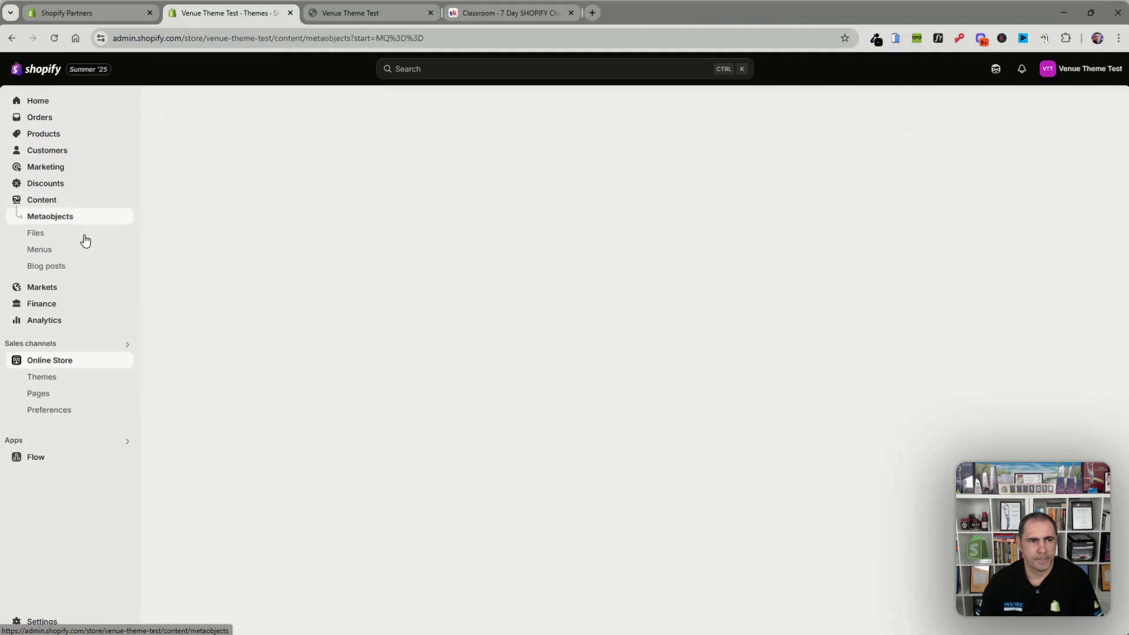
click(49, 250)
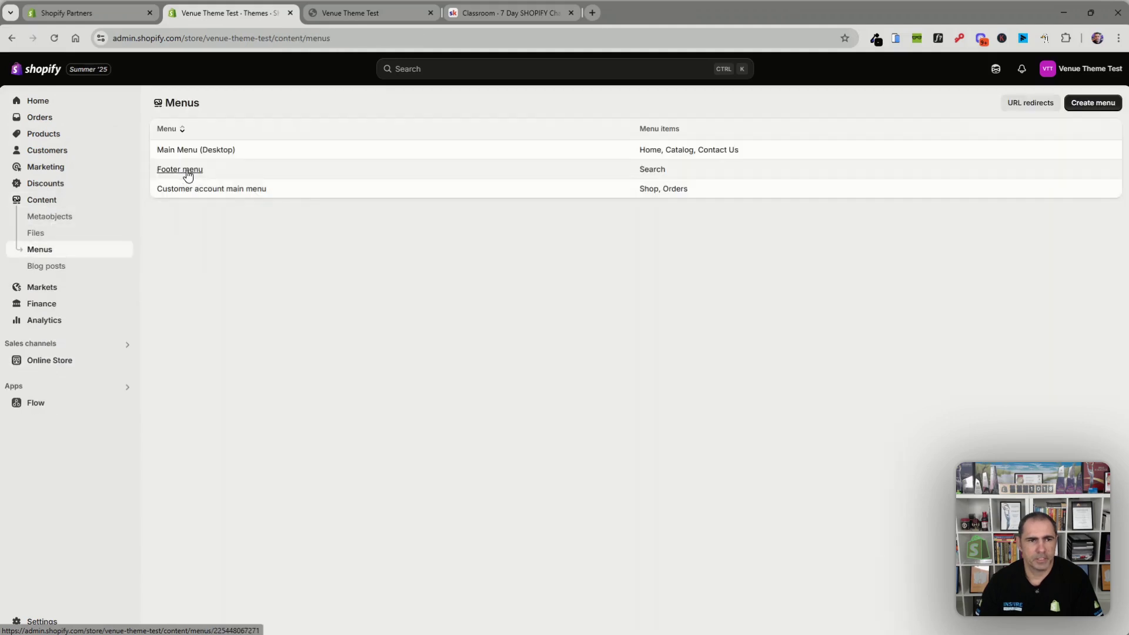
click(189, 172)
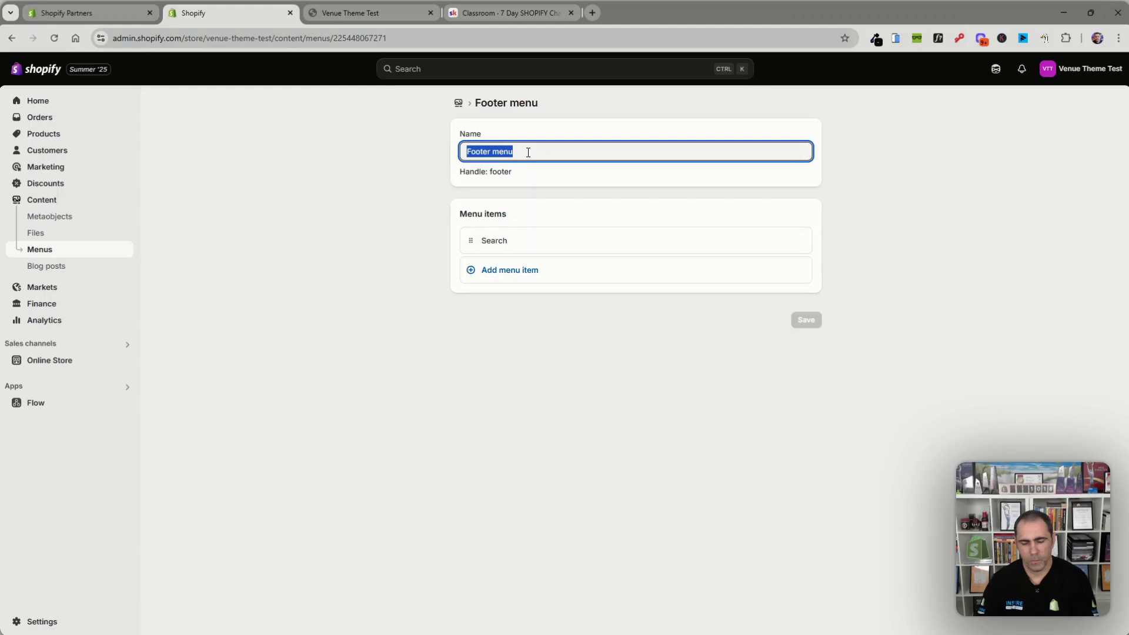
text(Policy Pa)
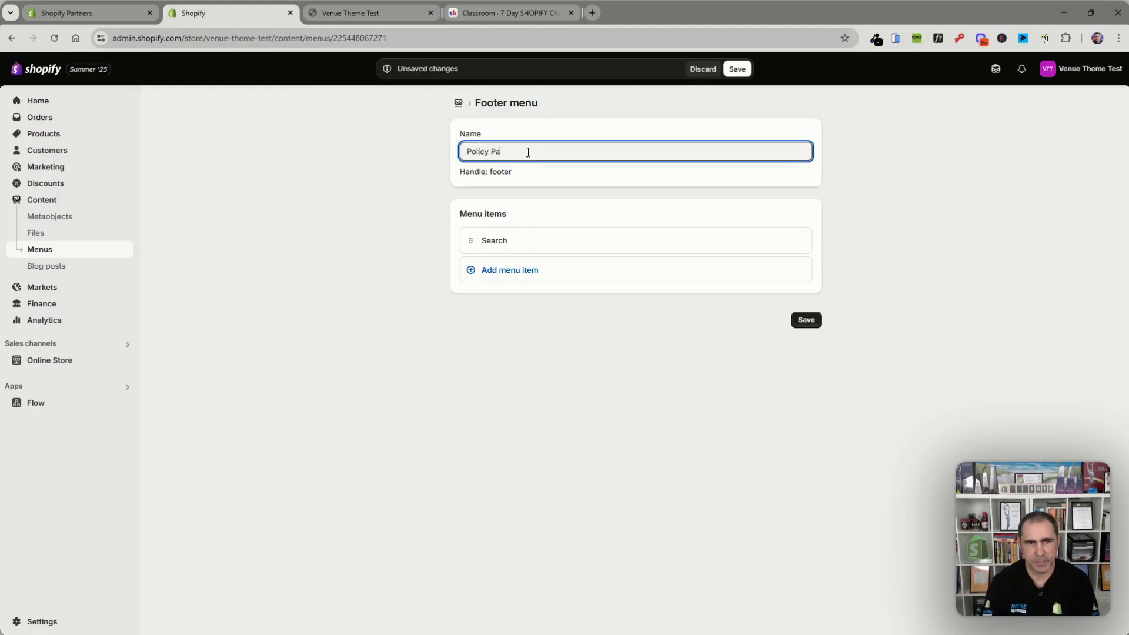
text(ges)
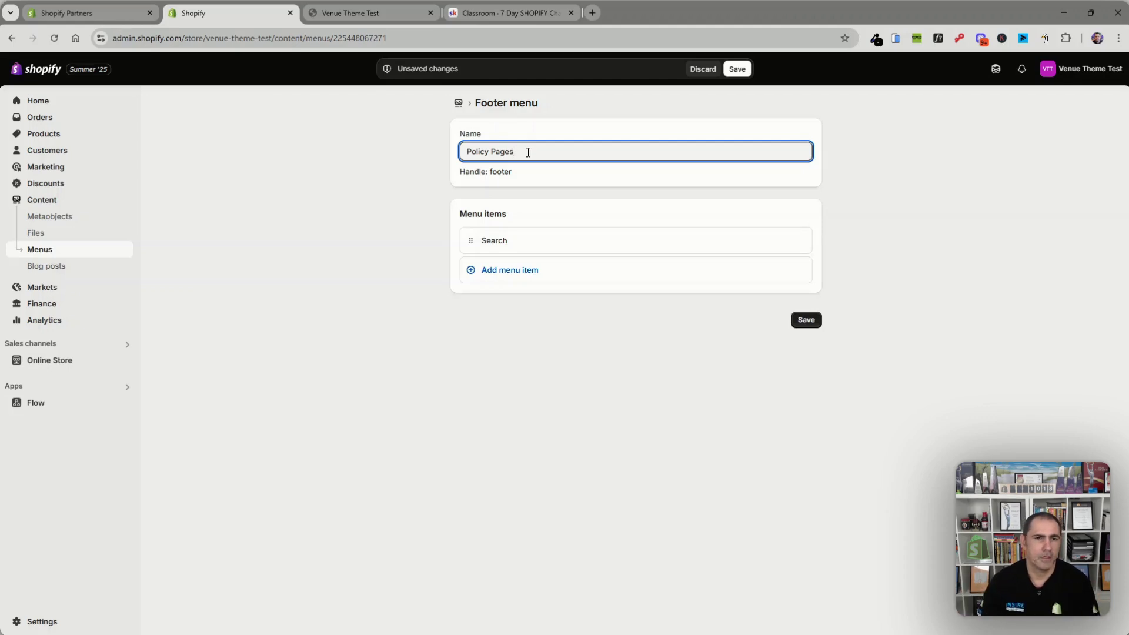
- Replace the menu's Search item with links to the Privacy Policy, Refund Policy, Shipping Policy and Terms of Service, and save the menu
click(801, 241)
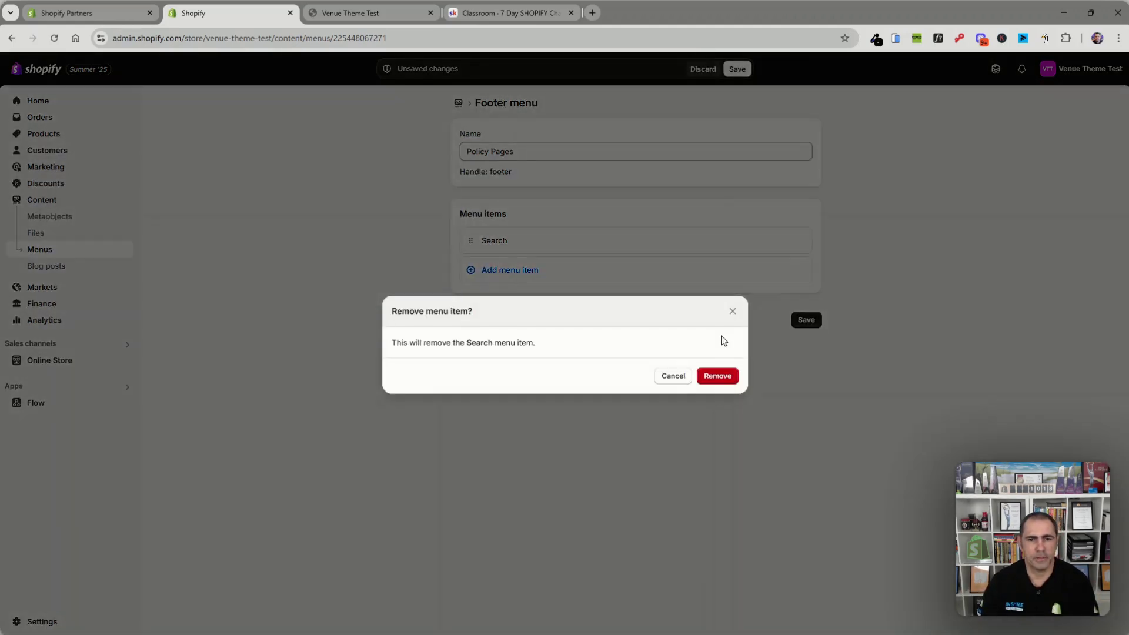
click(718, 375)
click(528, 239)
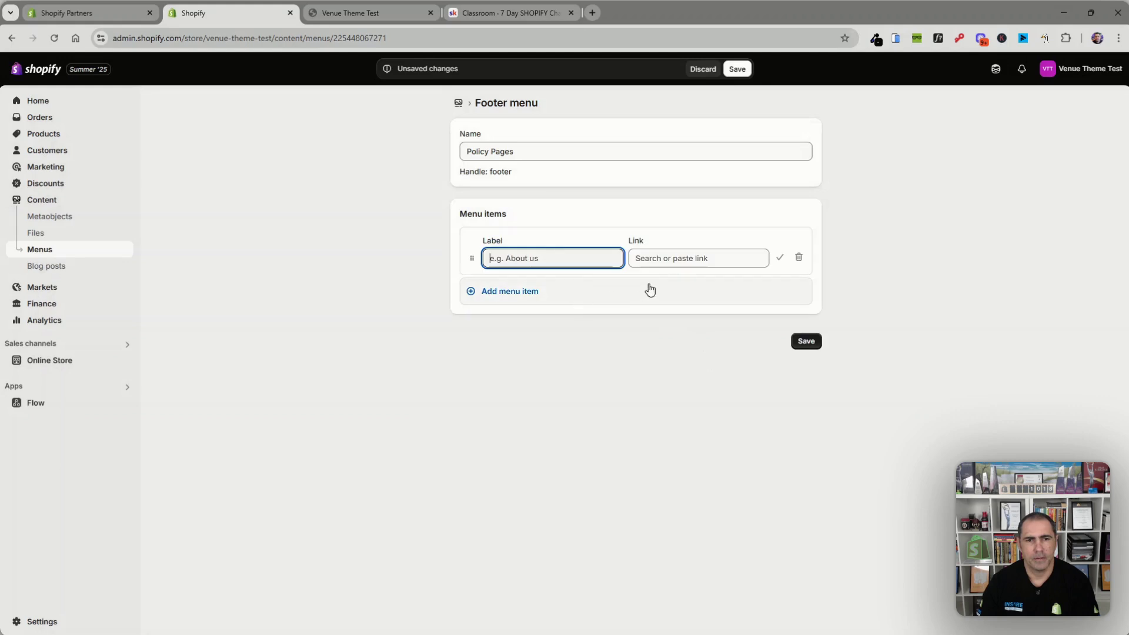
click(665, 259)
click(676, 469)
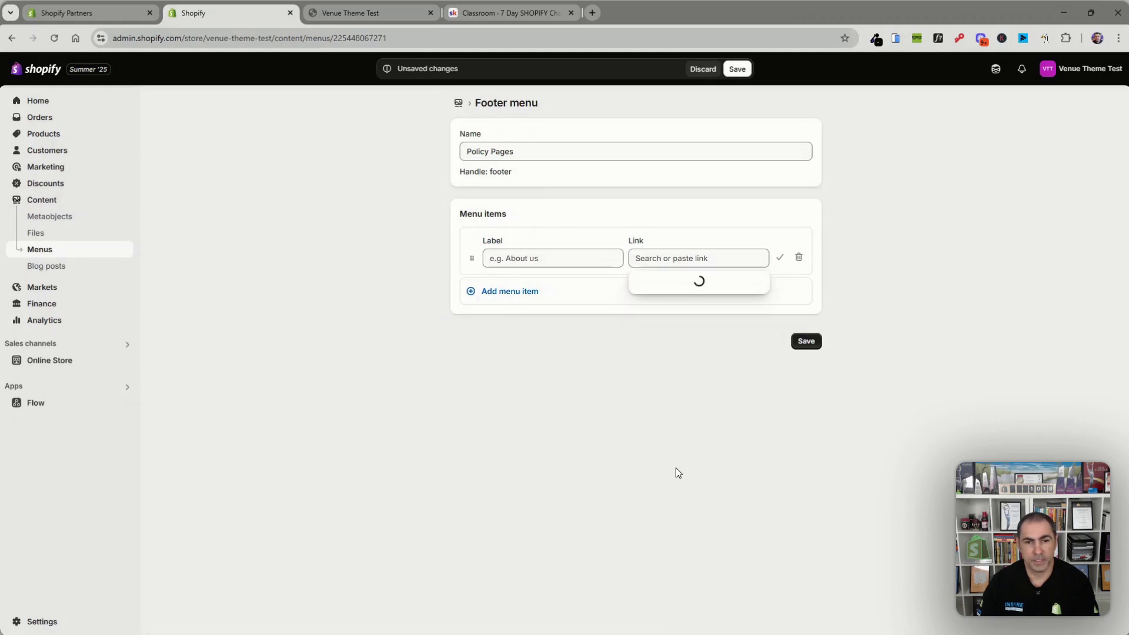
click(679, 329)
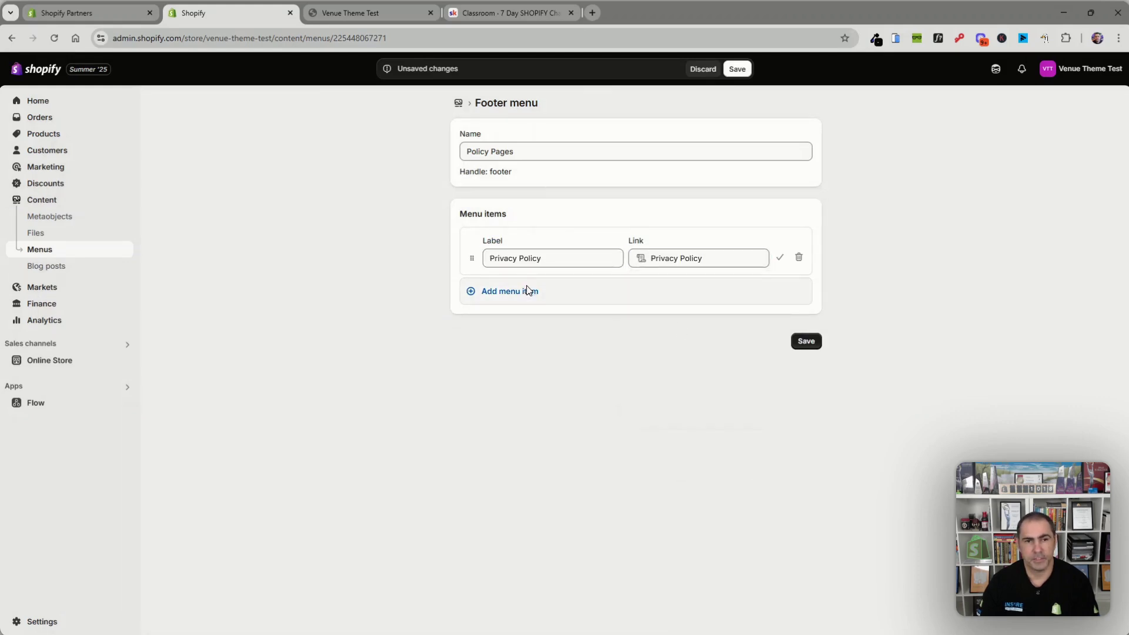
click(510, 291)
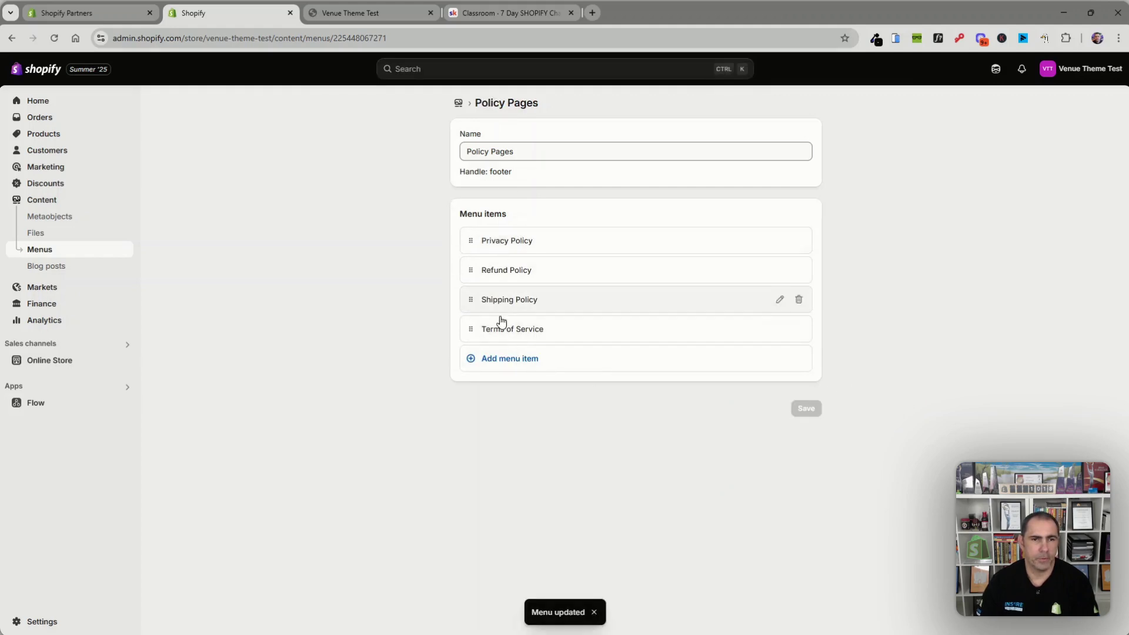
- Create a new menu named Shop Here and add an item linking to the All Products collection
click(459, 104)
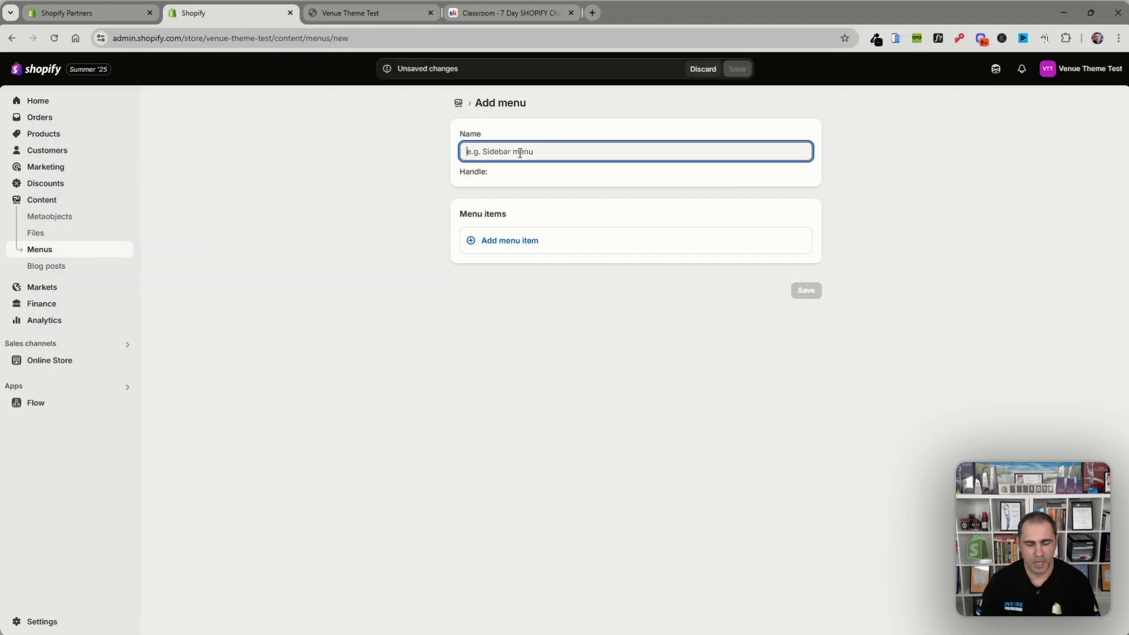
text(Shop Here)
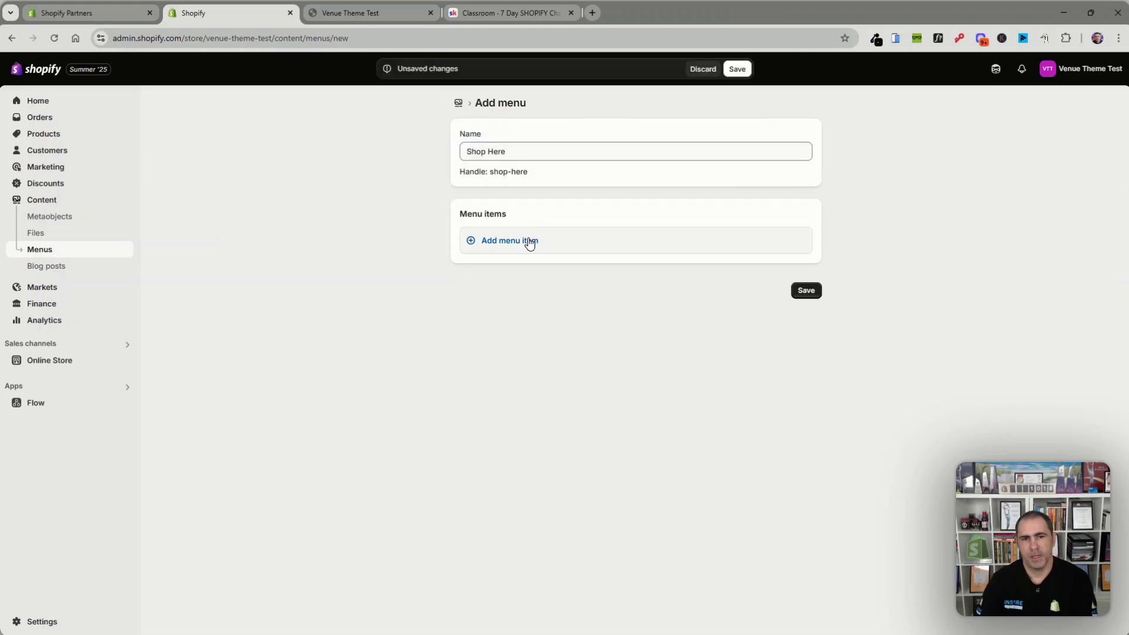
click(529, 241)
click(713, 257)
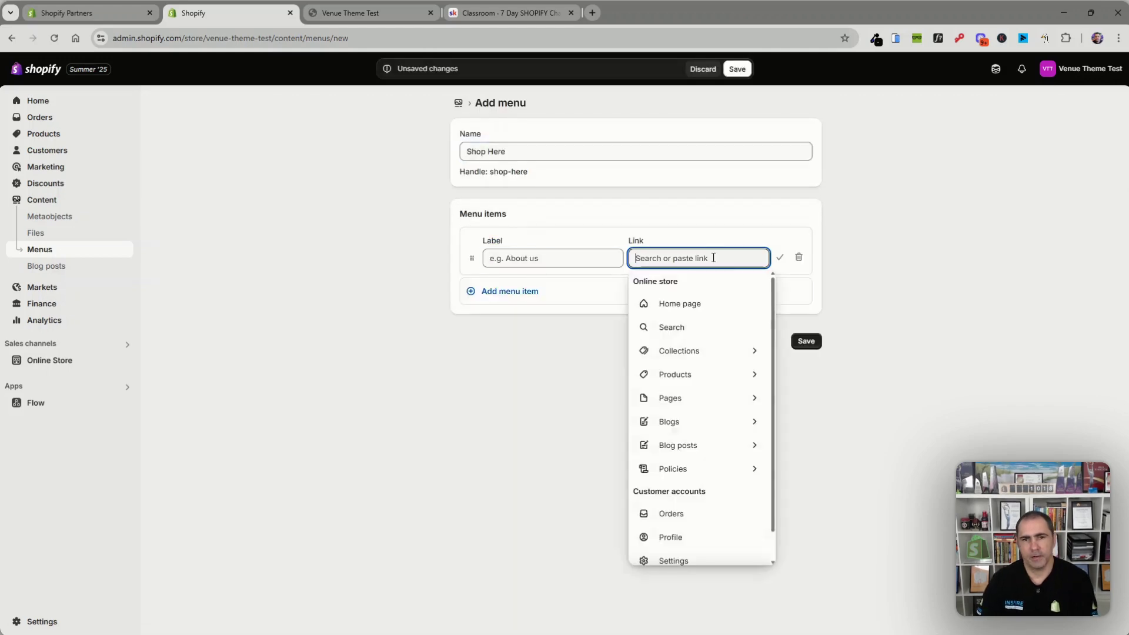
click(705, 349)
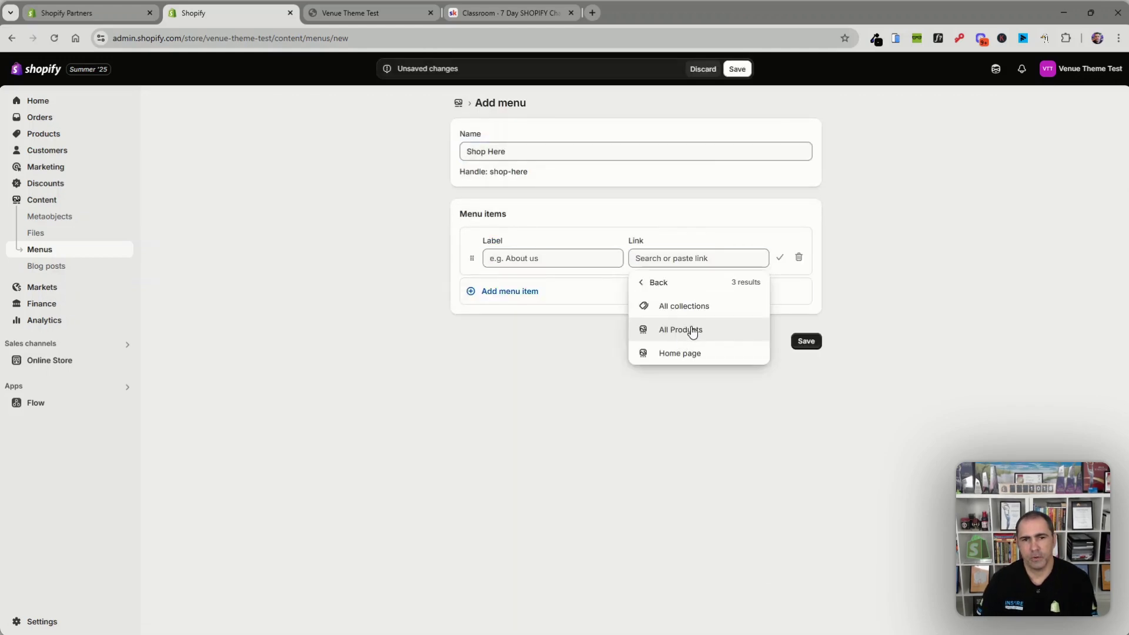
click(692, 331)
- Add an item linking to all collections, label it All Collections, and move it above All Products
click(521, 330)
click(689, 346)
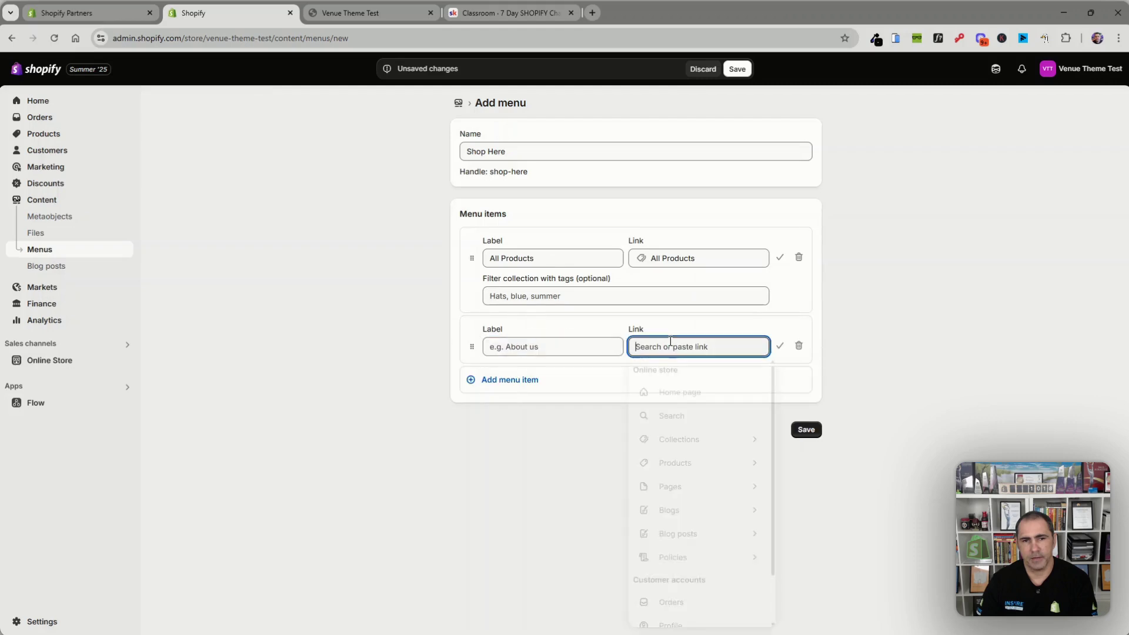
click(685, 440)
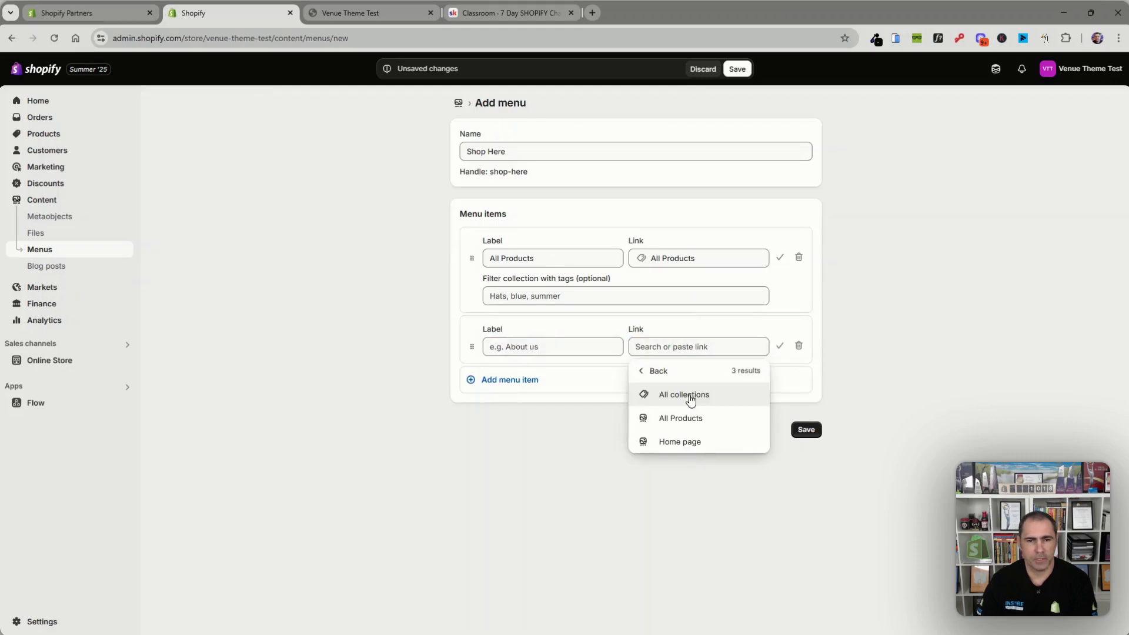
click(688, 394)
click(508, 348)
key(BackSpace)
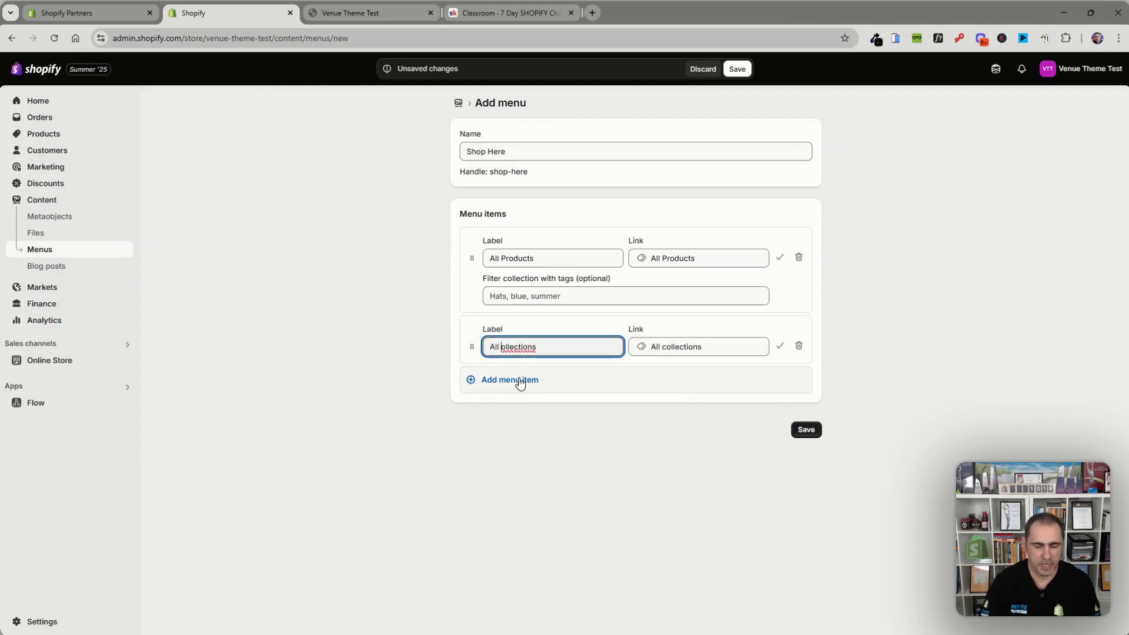
text(C)
drag(472, 347, 462, 274)
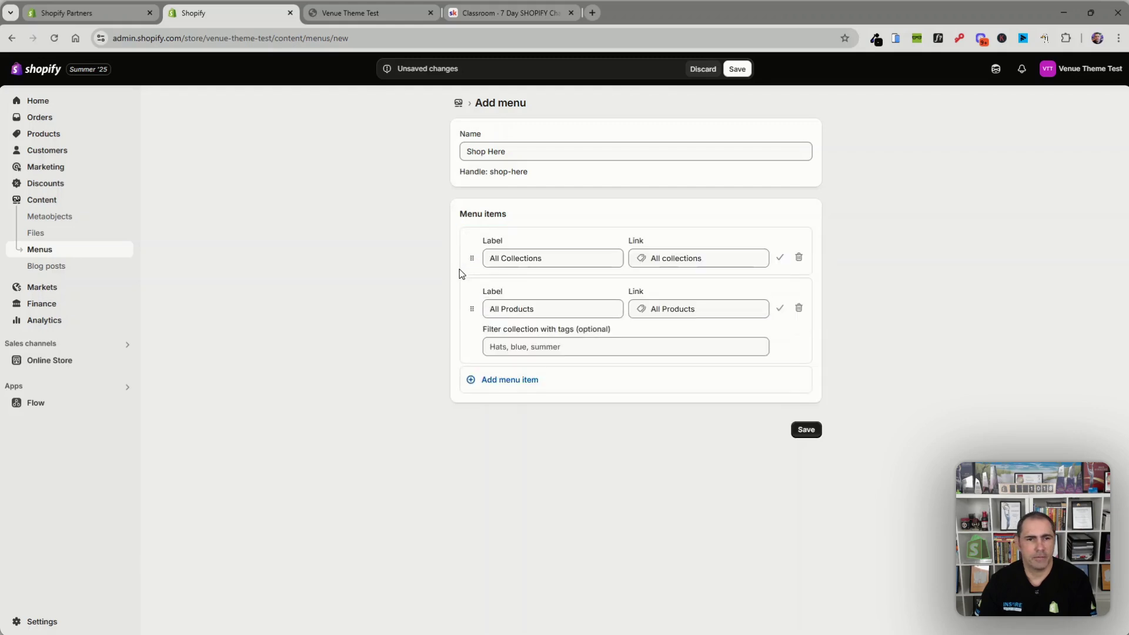
- Add a Search item linking to the store's search page and save the Shop Here menu
click(531, 382)
click(673, 399)
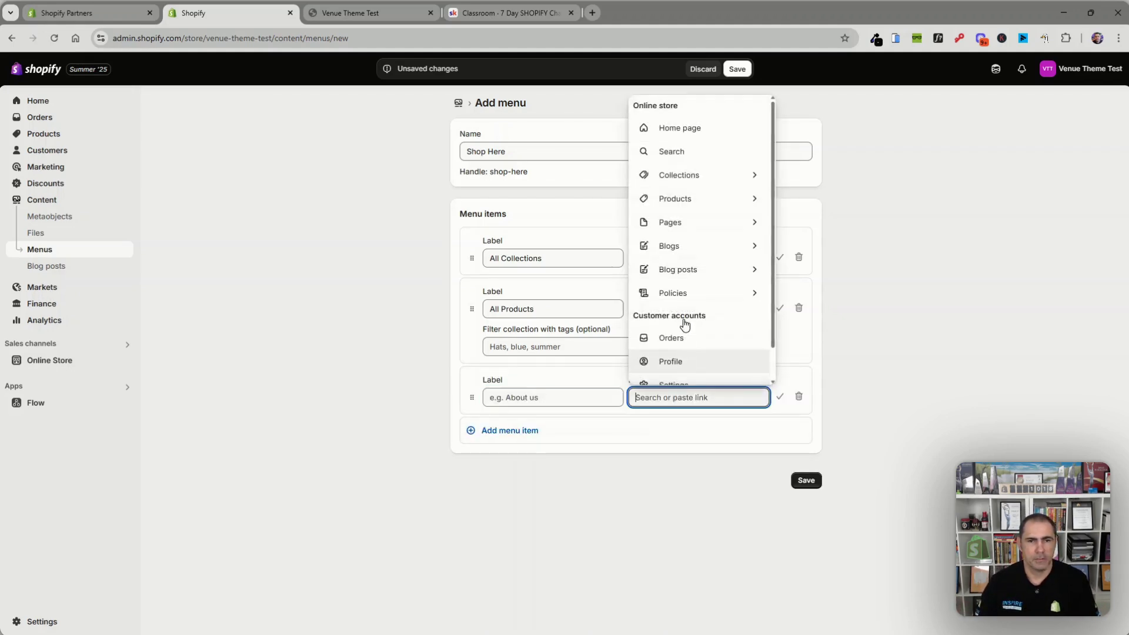
click(673, 153)
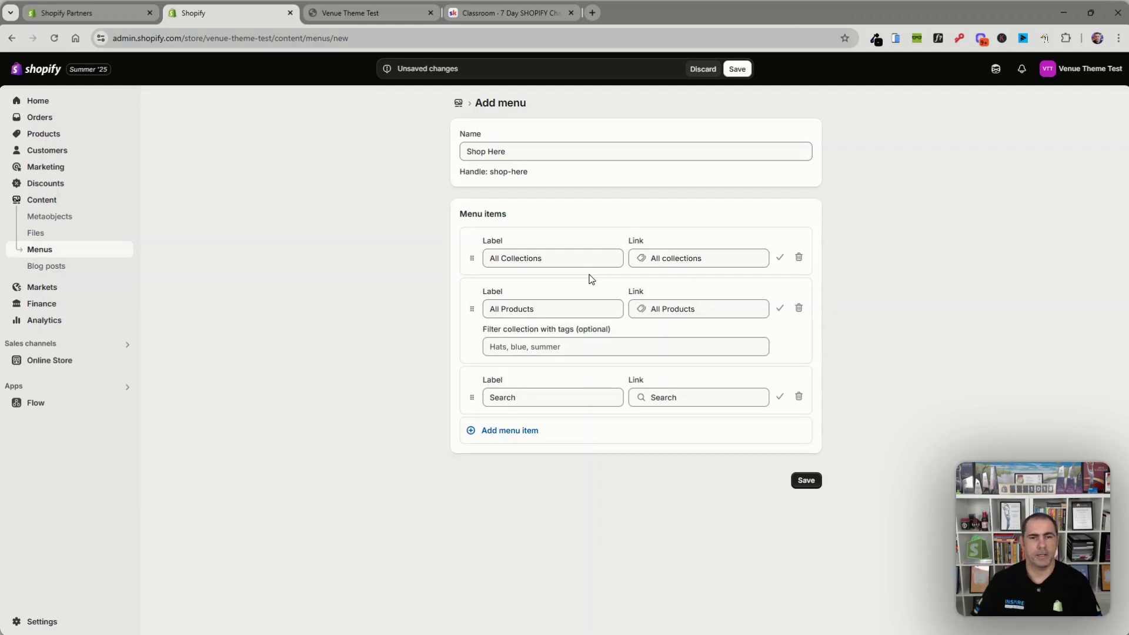
click(736, 70)
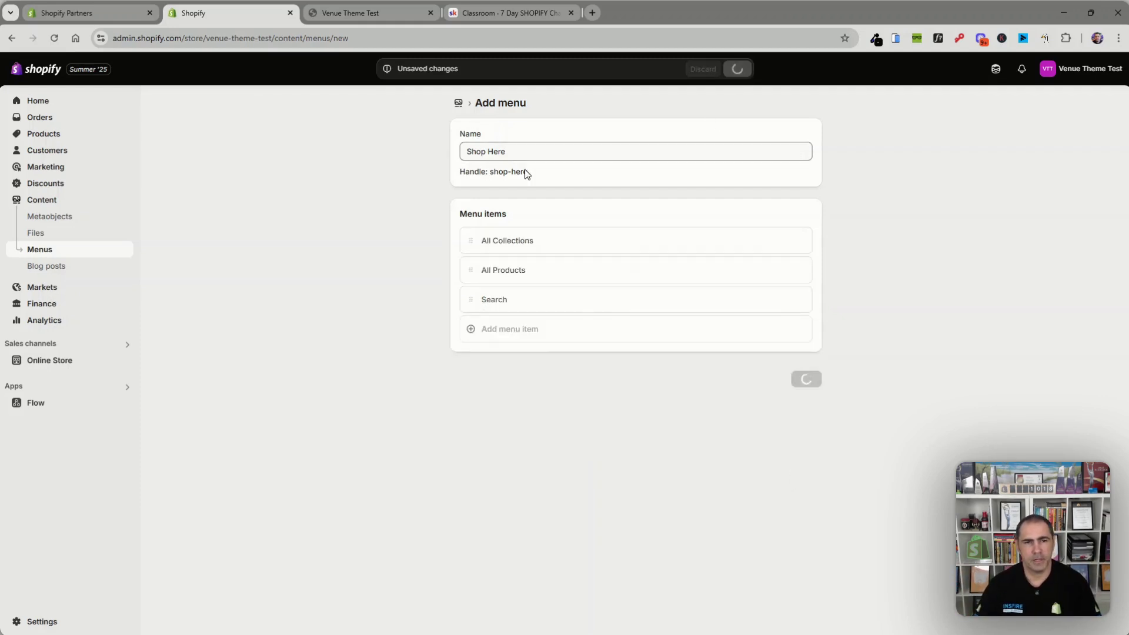
- Create a new menu named Information and add an item linking to the About Us page
click(459, 103)
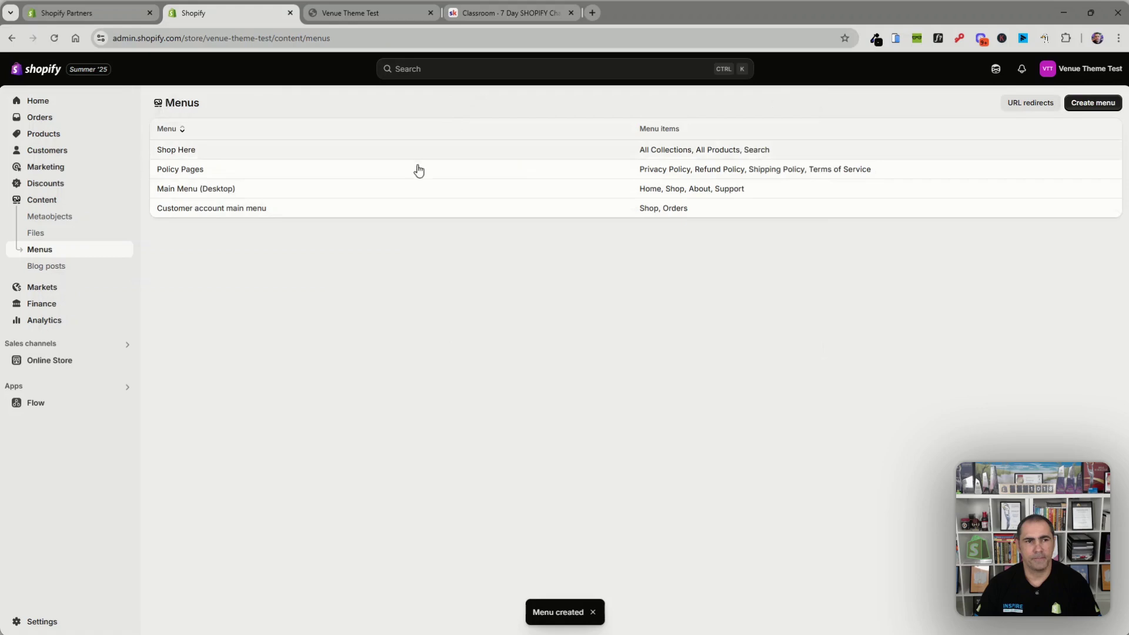
click(1093, 103)
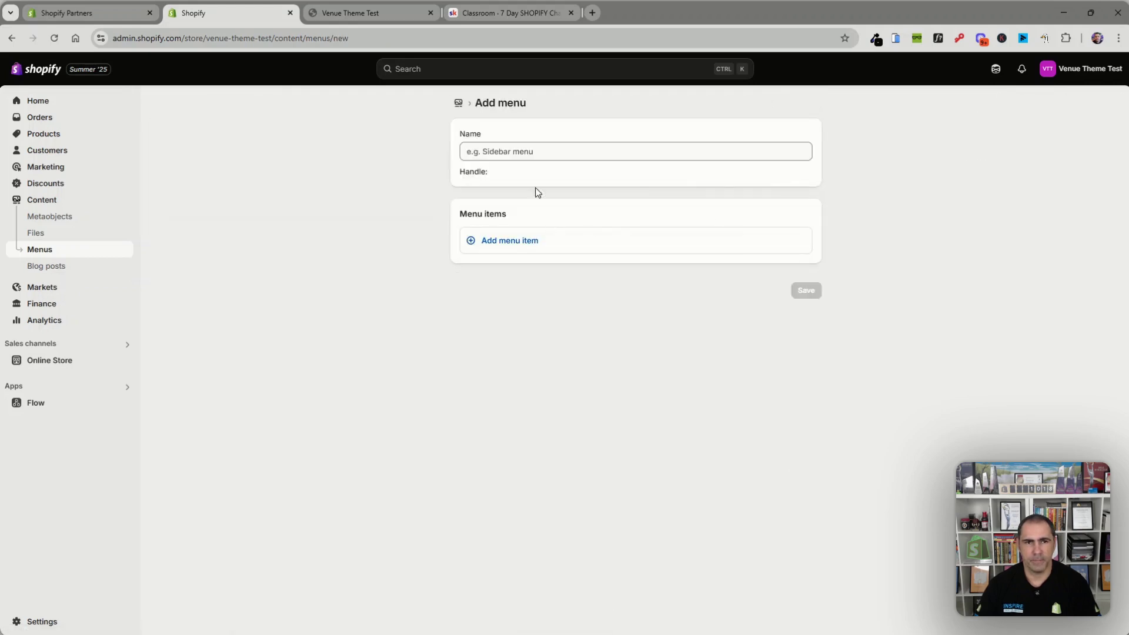
click(537, 154)
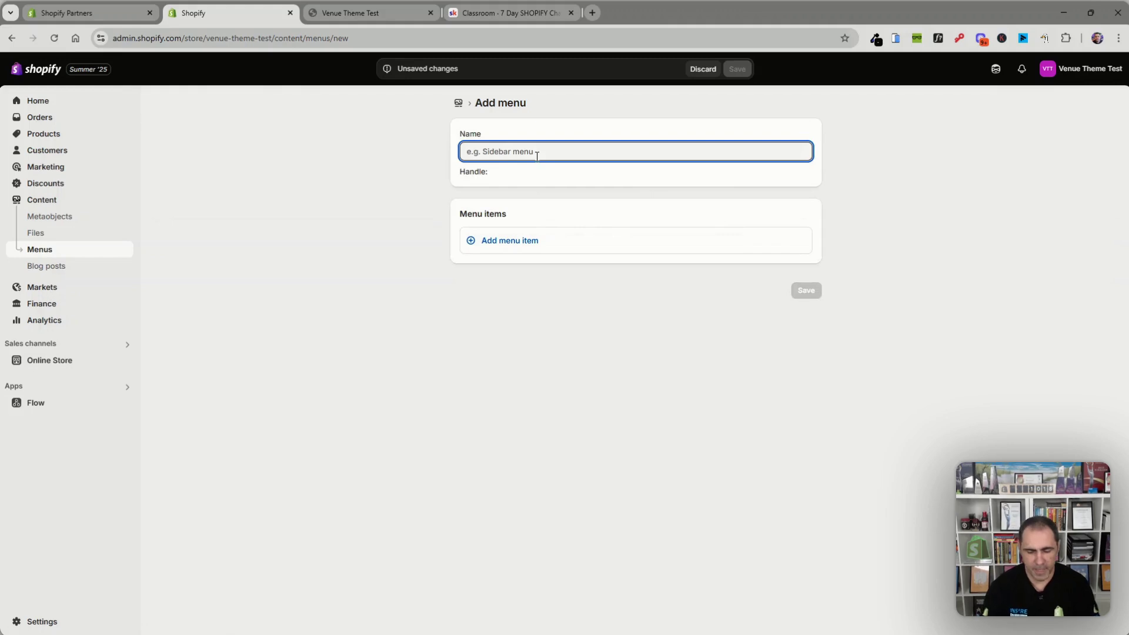
text(Information)
click(538, 248)
click(702, 260)
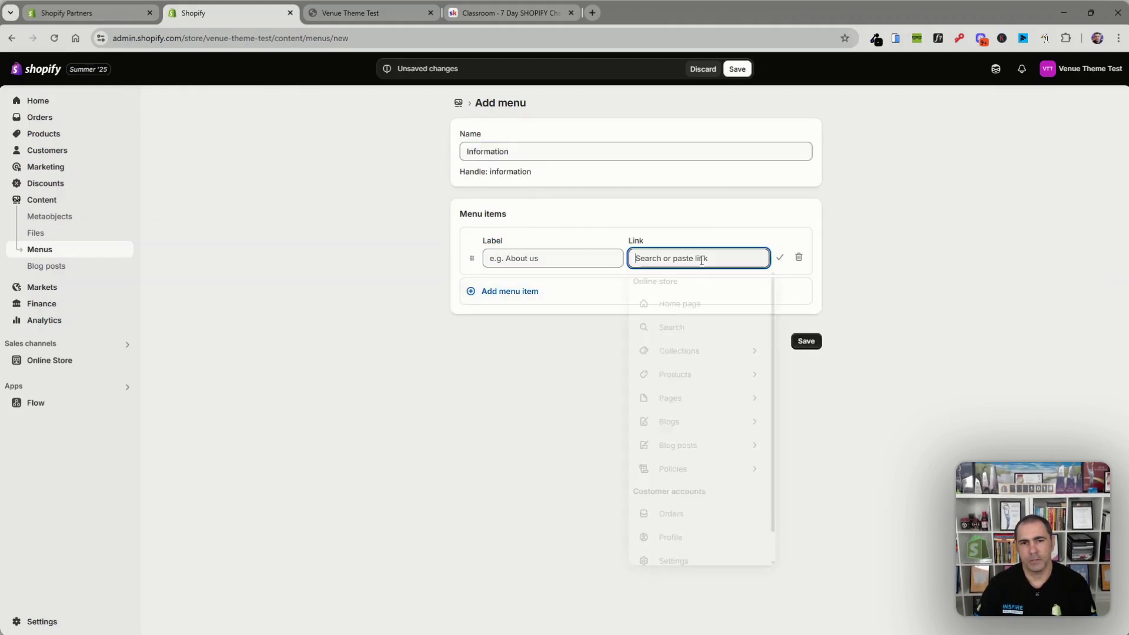
click(707, 396)
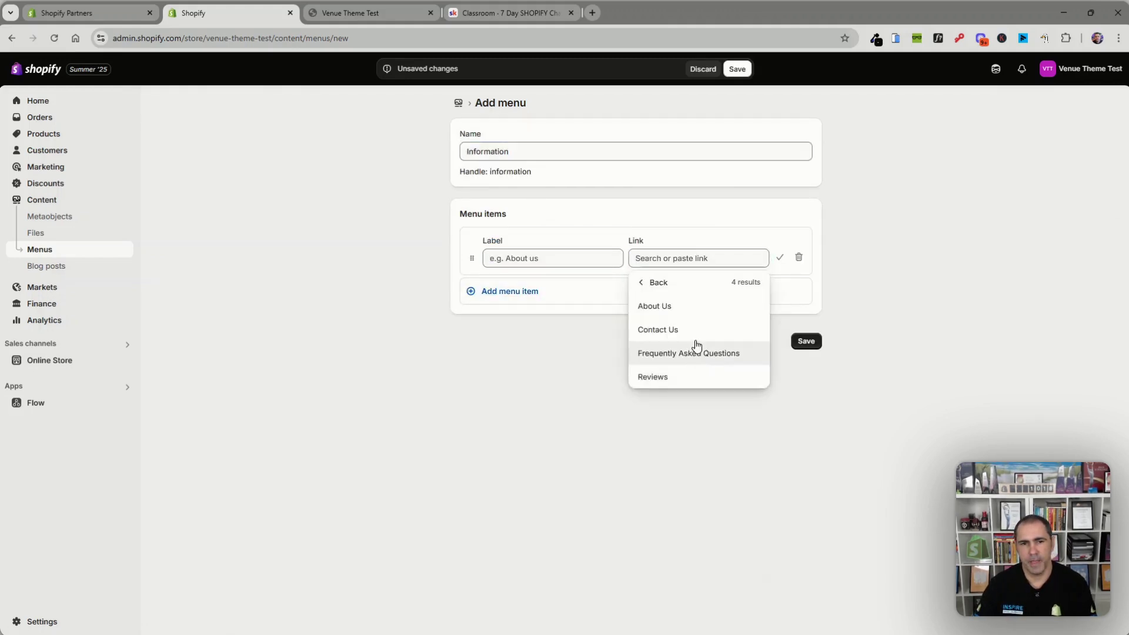
click(649, 306)
- Add items linking to the Contact Us, Frequently Asked Questions (labelled FAQs) and Reviews pages, and save the Information menu
click(529, 294)
click(700, 309)
click(646, 380)
click(540, 343)
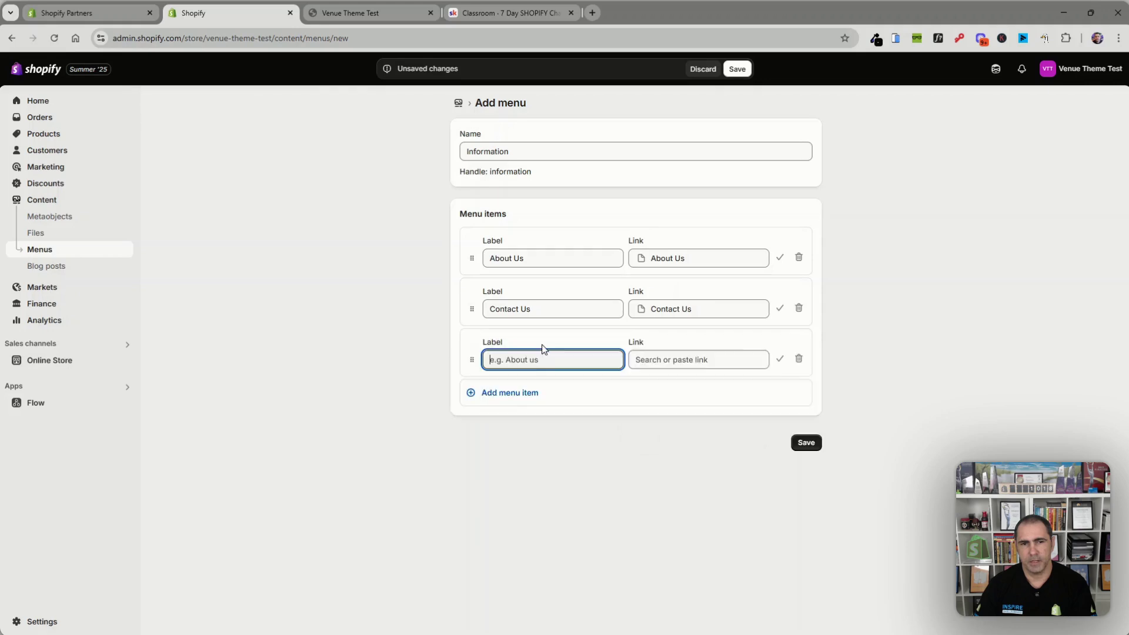
triple_click(545, 364)
text(FA)
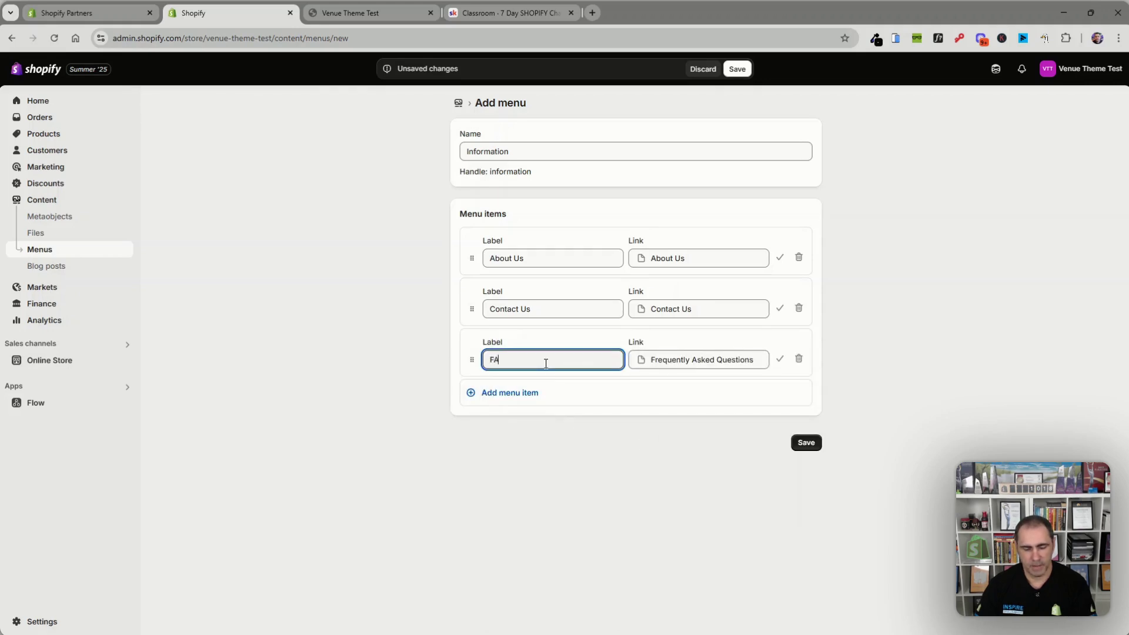
text(Qs)
click(536, 397)
click(682, 410)
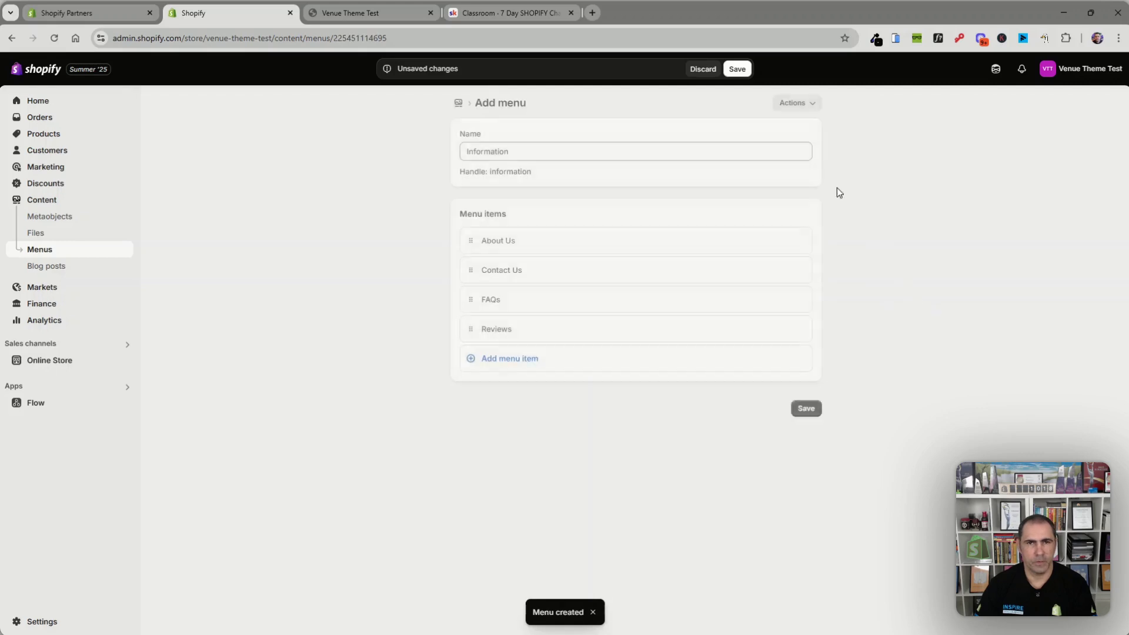
- Customize the Dawn theme and assign the Information menu to the footer's Information block
click(67, 362)
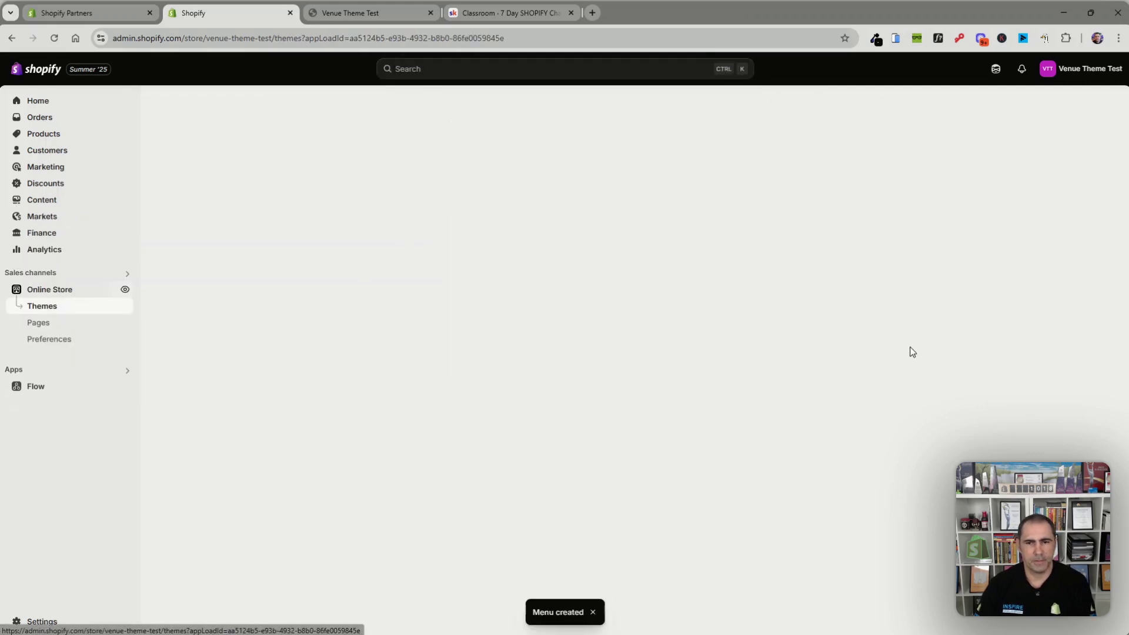
click(870, 396)
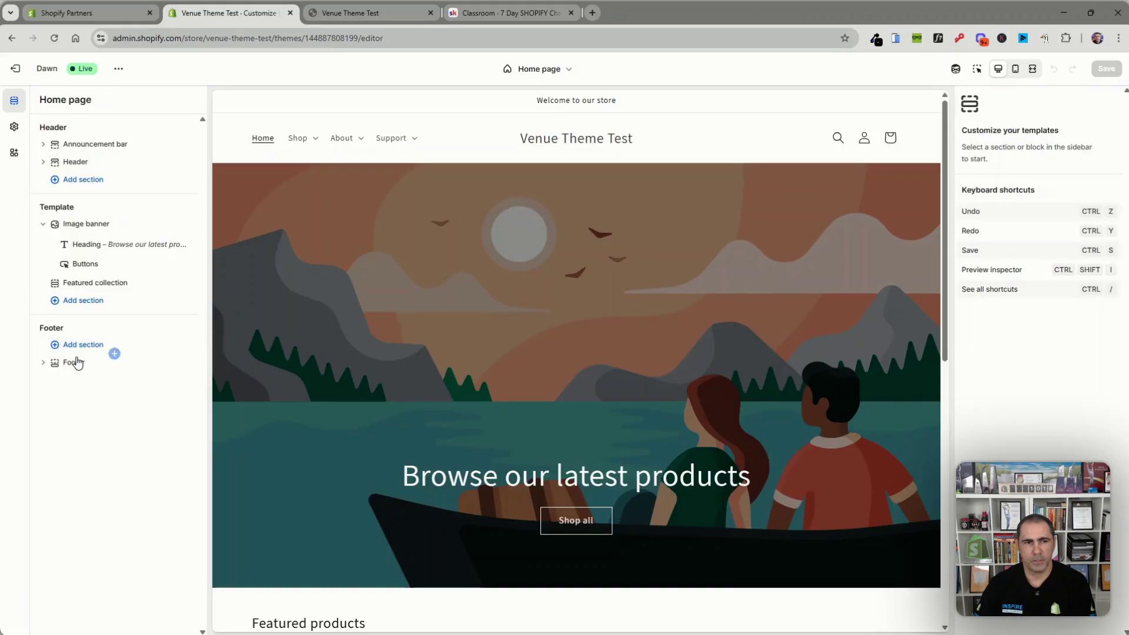
click(87, 365)
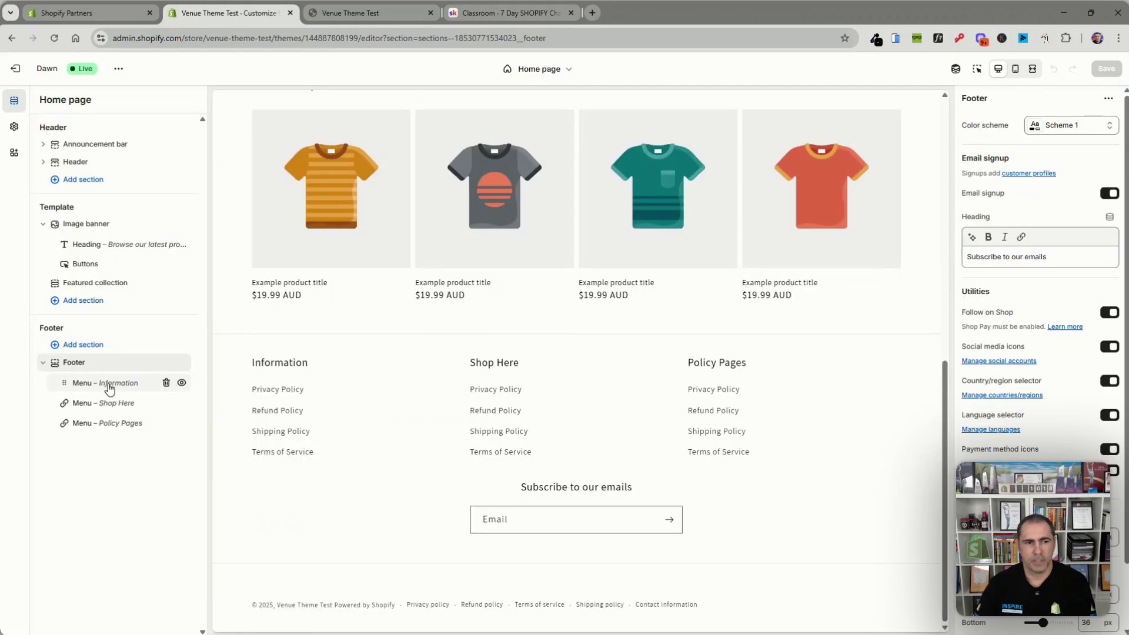
click(109, 385)
click(1076, 196)
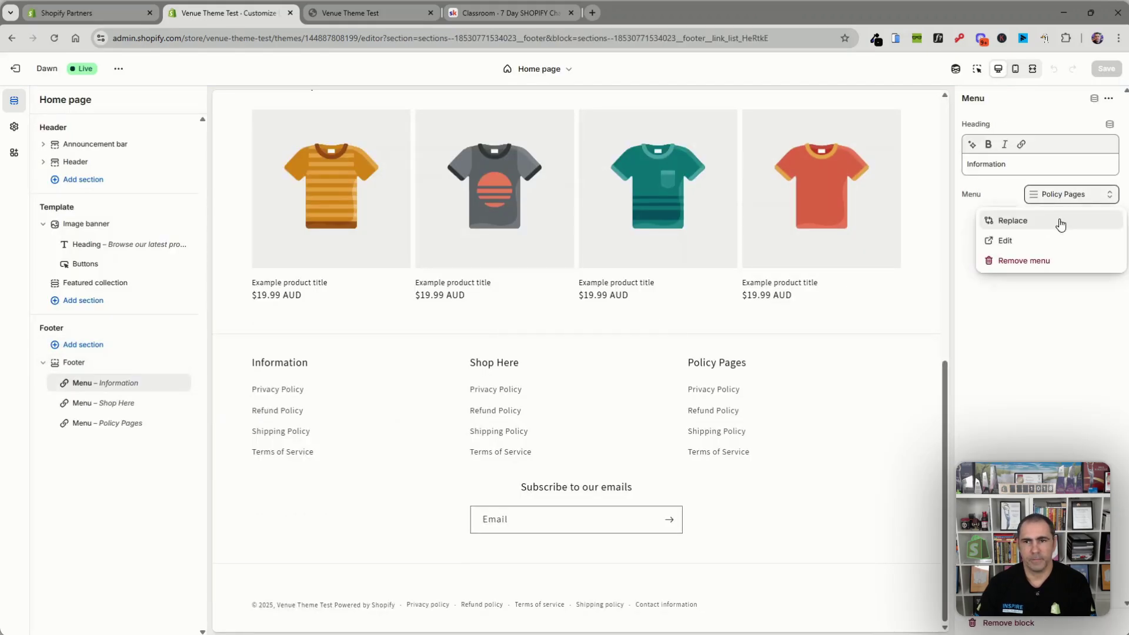
click(1060, 224)
click(1023, 228)
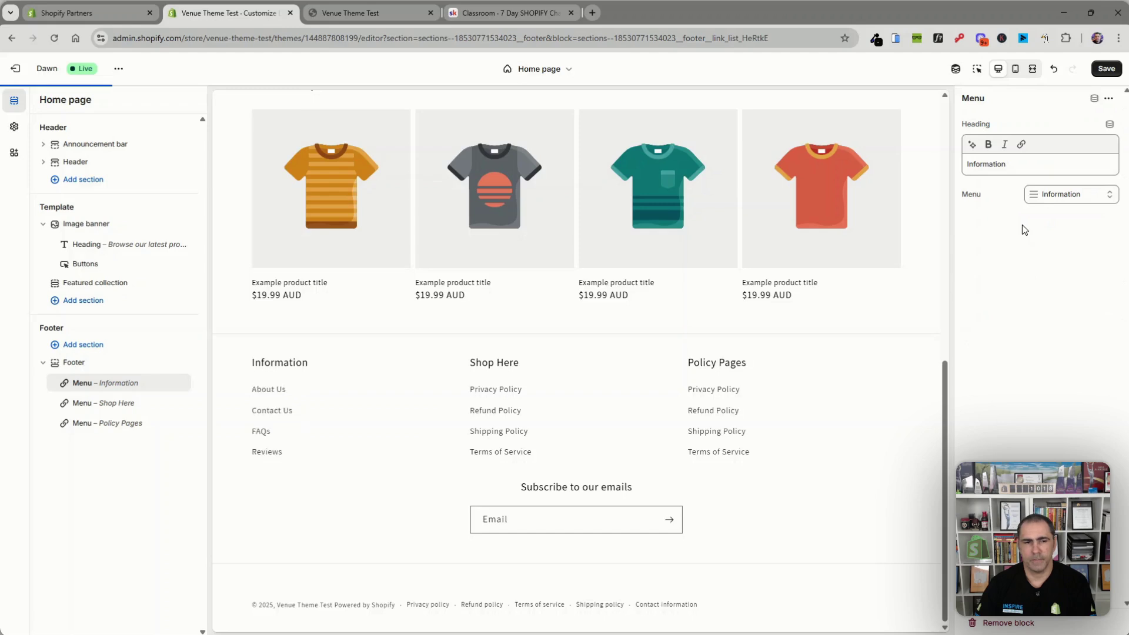
- Replace the menu in the footer's Shop Here block with the Shop Here menu
click(117, 405)
click(1071, 197)
click(1053, 226)
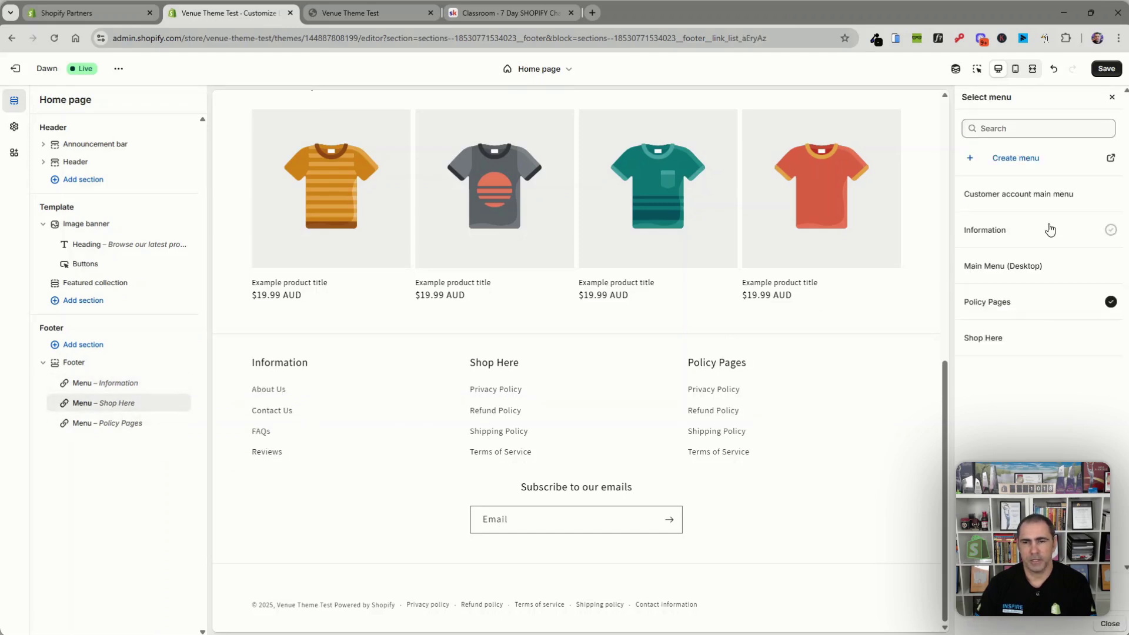
click(1008, 339)
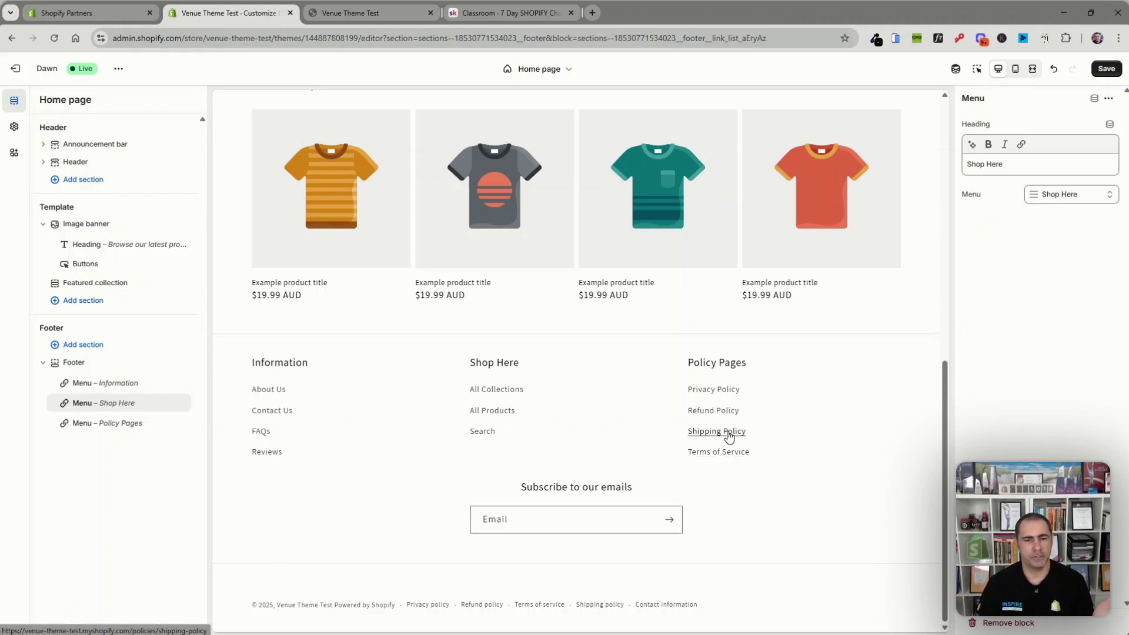
- Turn off the policy links beside the copyright line in the footer section's settings
drag(719, 615, 310, 605)
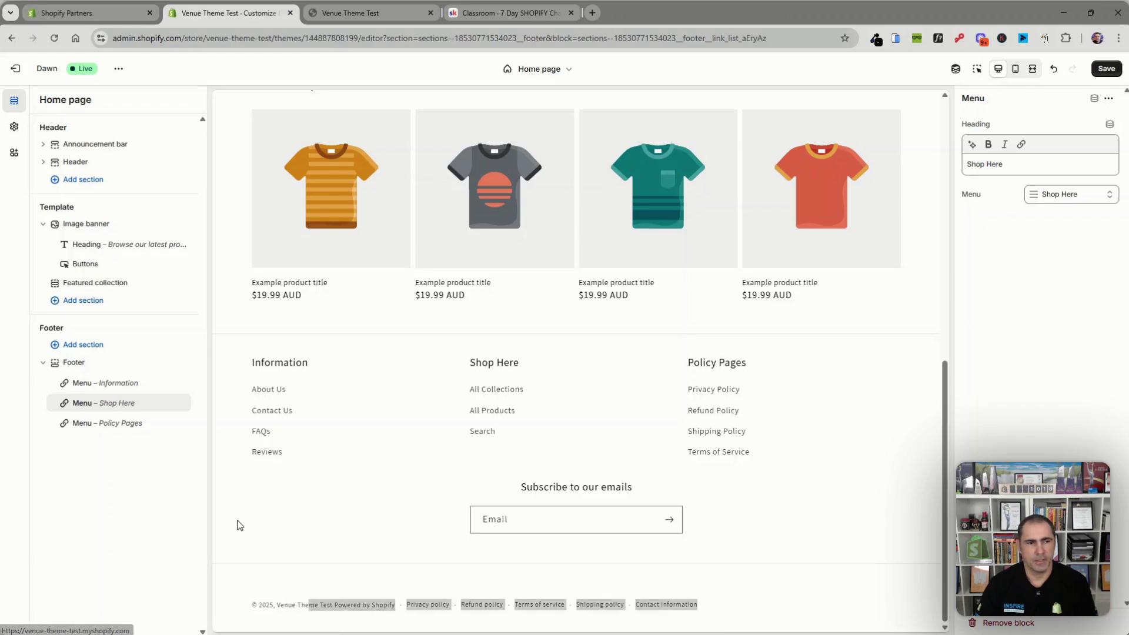
click(101, 366)
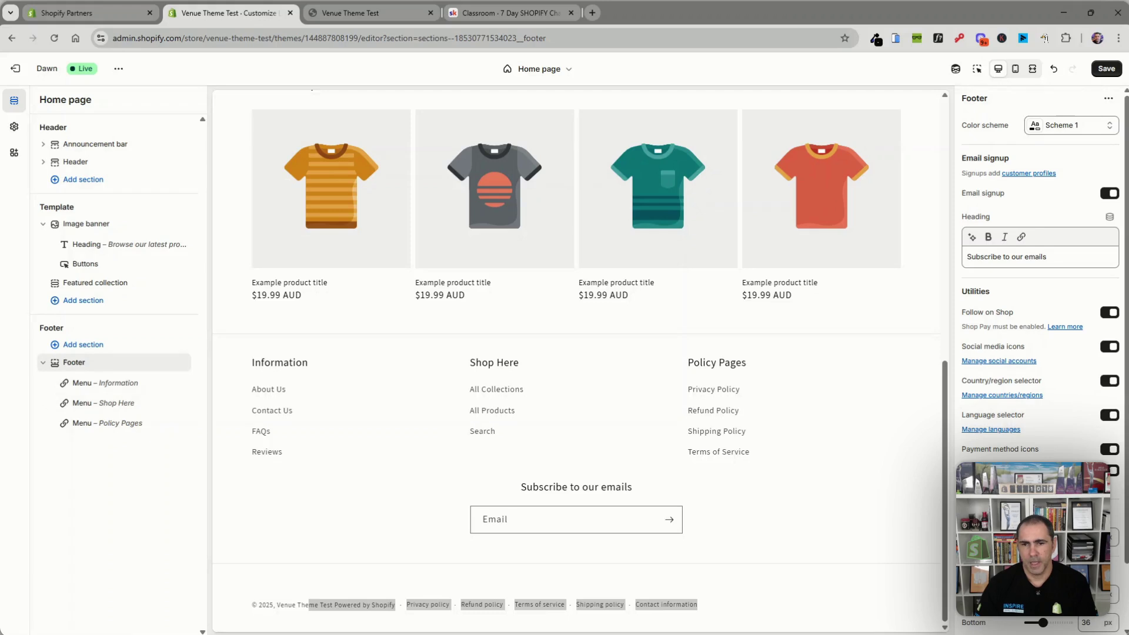
click(1111, 471)
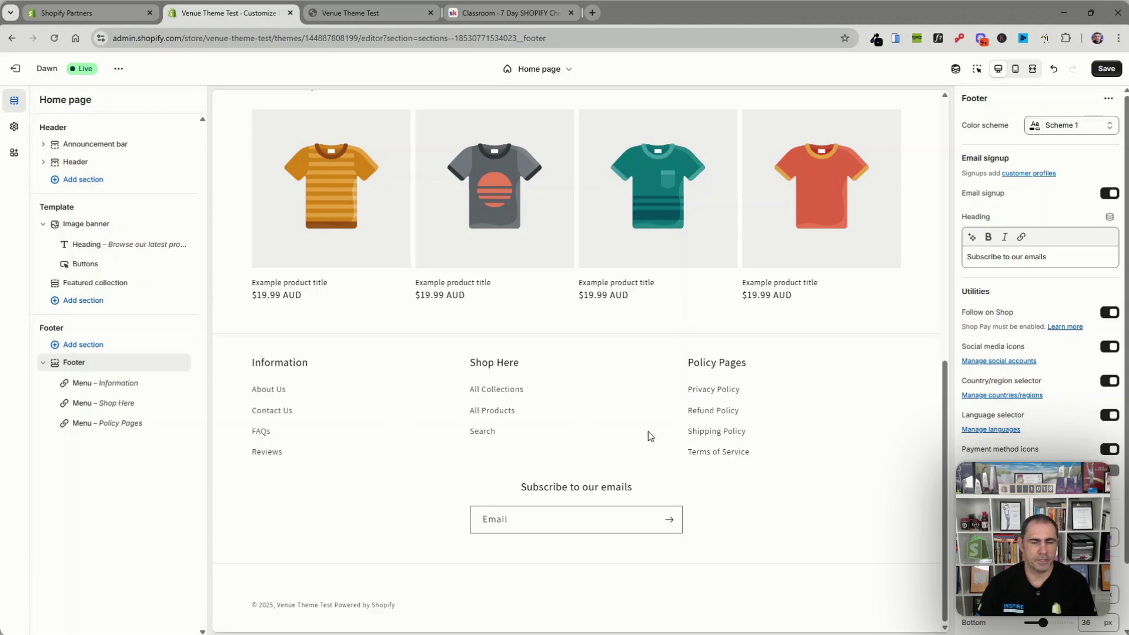
- Review the footer menus in the mobile preview and save the theme changes
click(1016, 69)
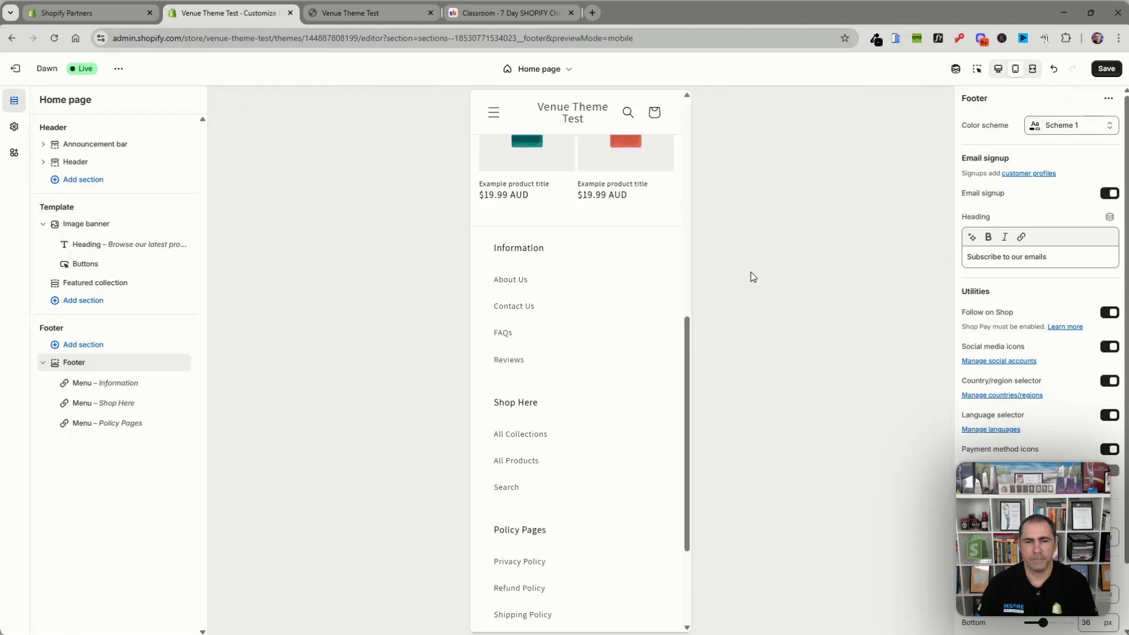
scroll(544, 412, down, 3)
scroll(553, 438, up, 5)
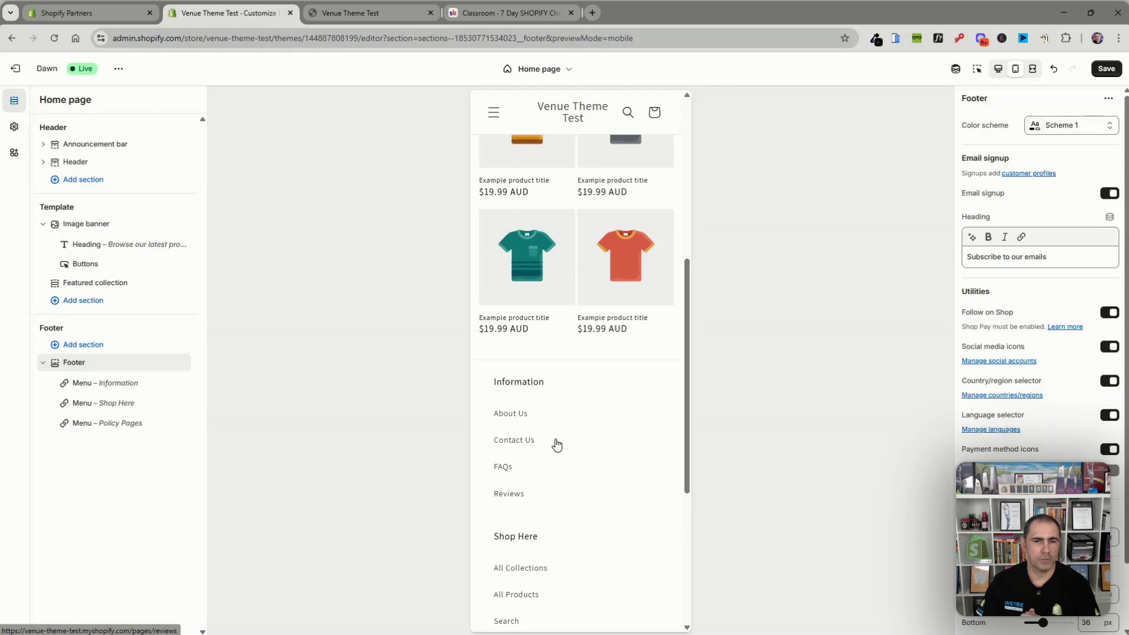
scroll(556, 445, down, 5)
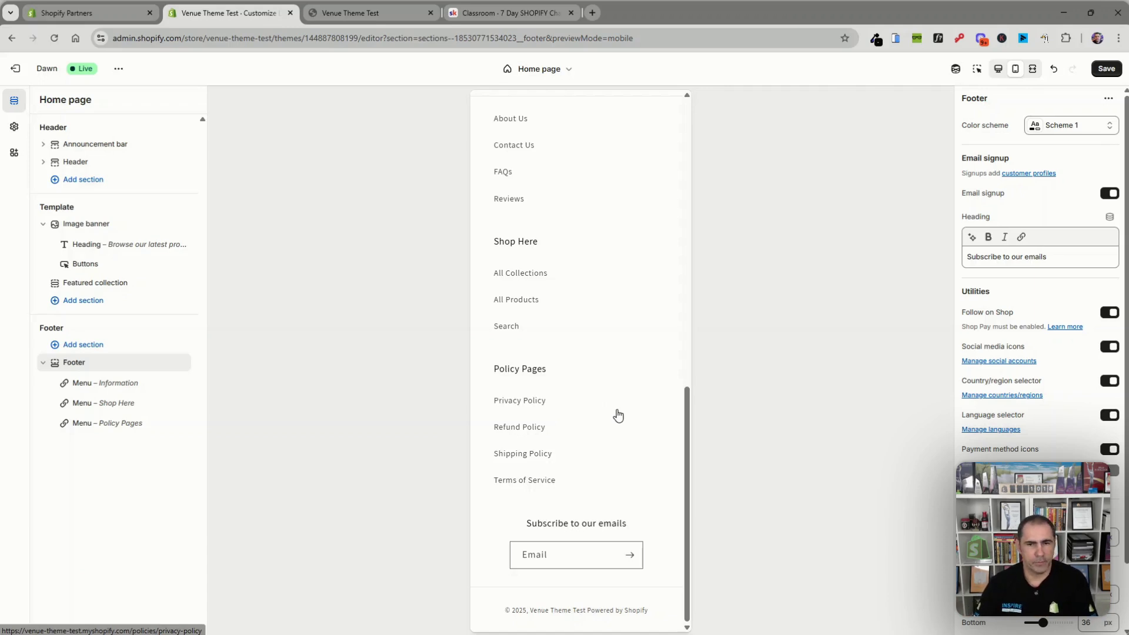
click(1106, 68)
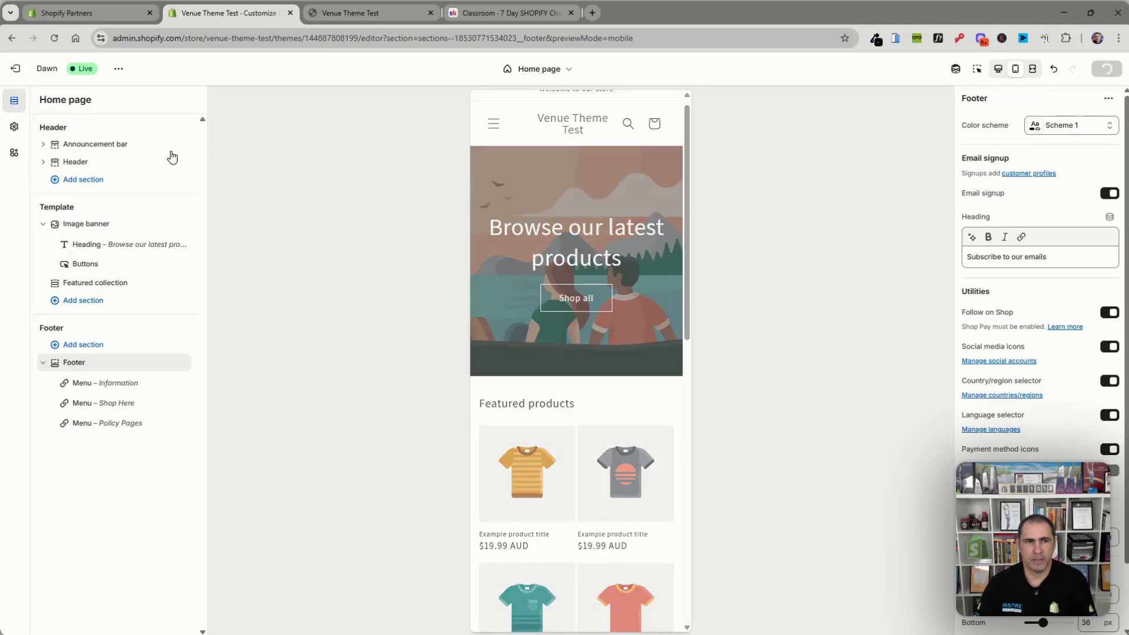
- Return to the store's menus, create a new menu named Main Menu (Mobile), and start its first menu item
click(16, 68)
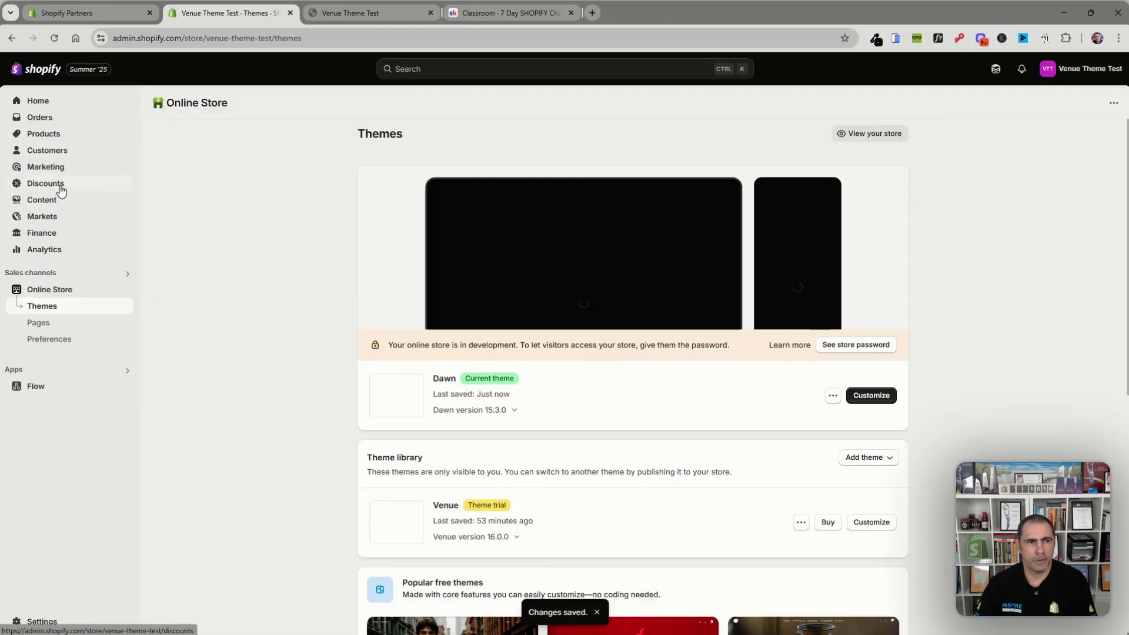
click(59, 201)
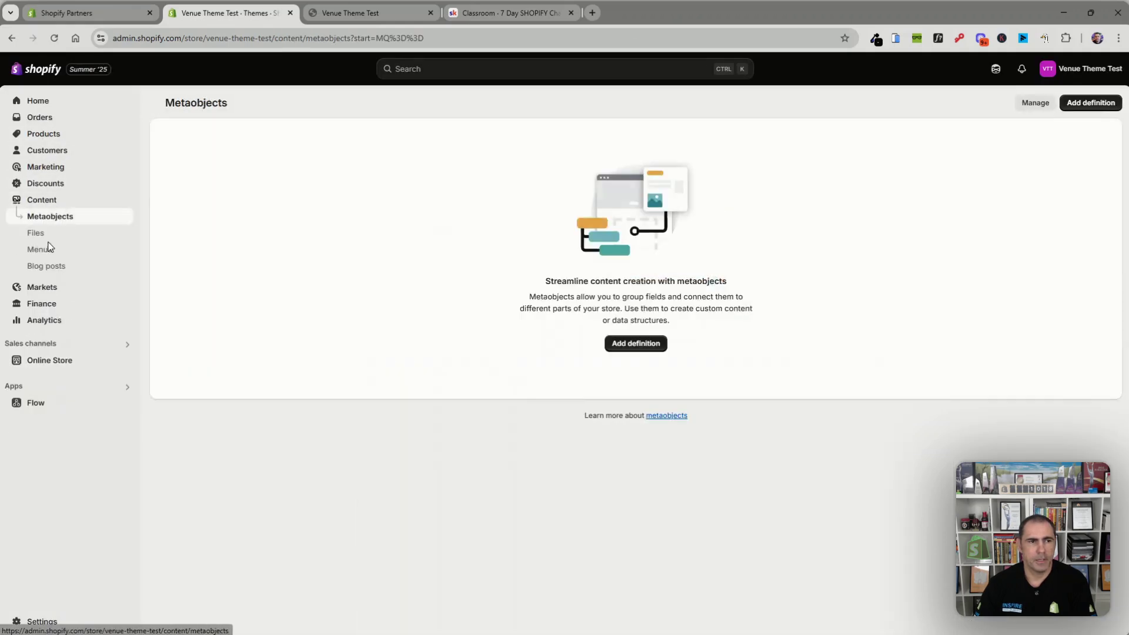
click(43, 251)
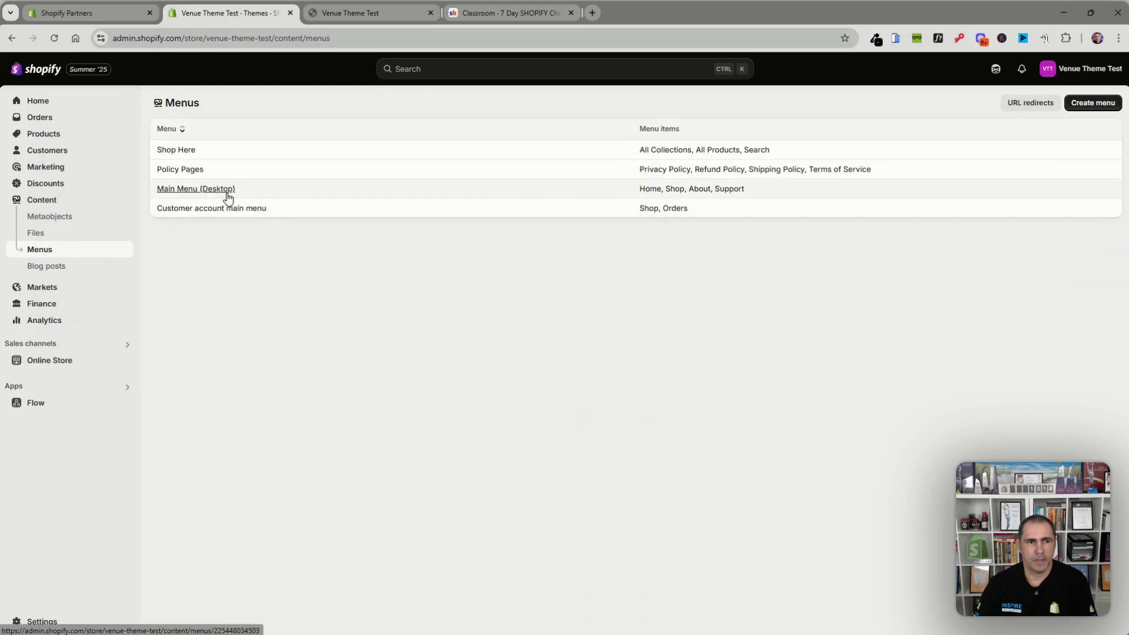
click(288, 193)
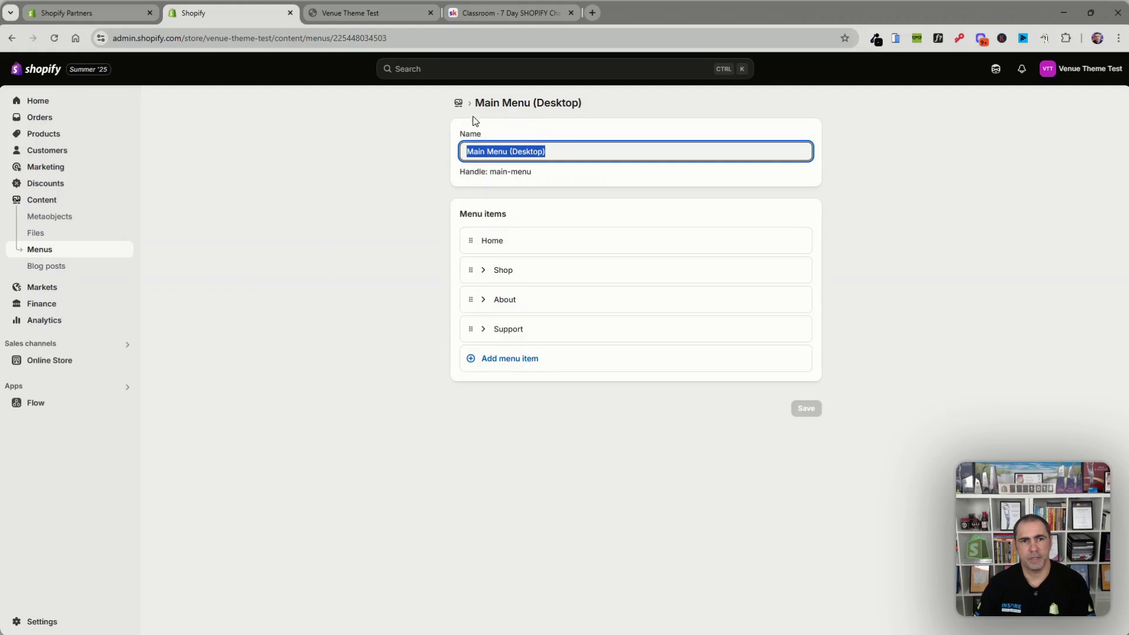
click(458, 103)
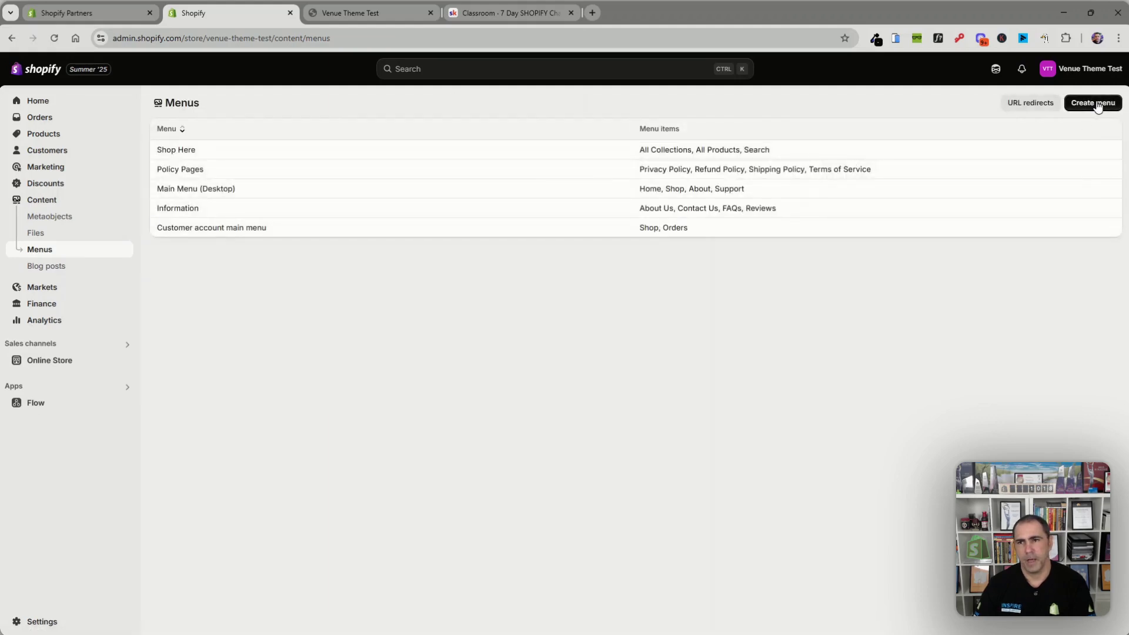
click(1097, 104)
text(Main Menu (Desktop))
double_click(531, 151)
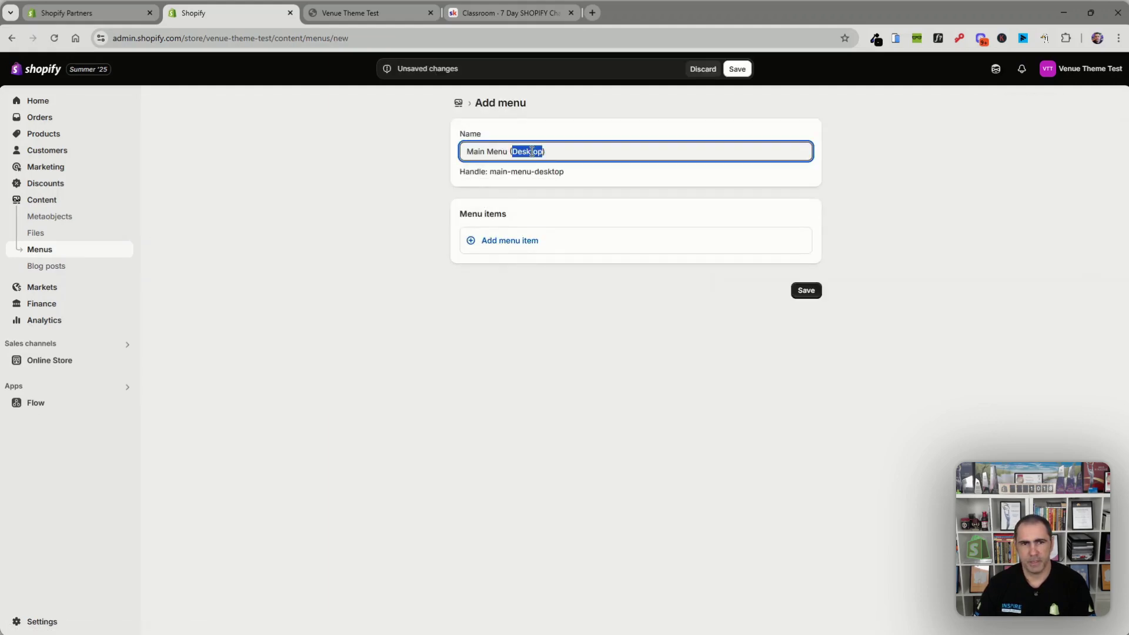
text(Mobile))
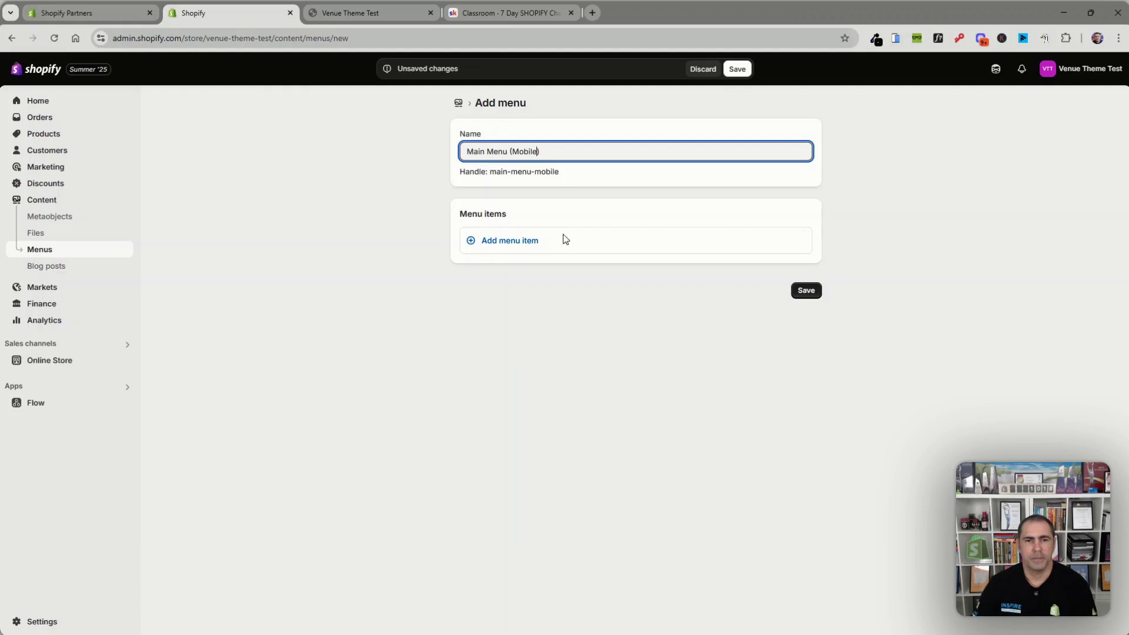
click(563, 240)
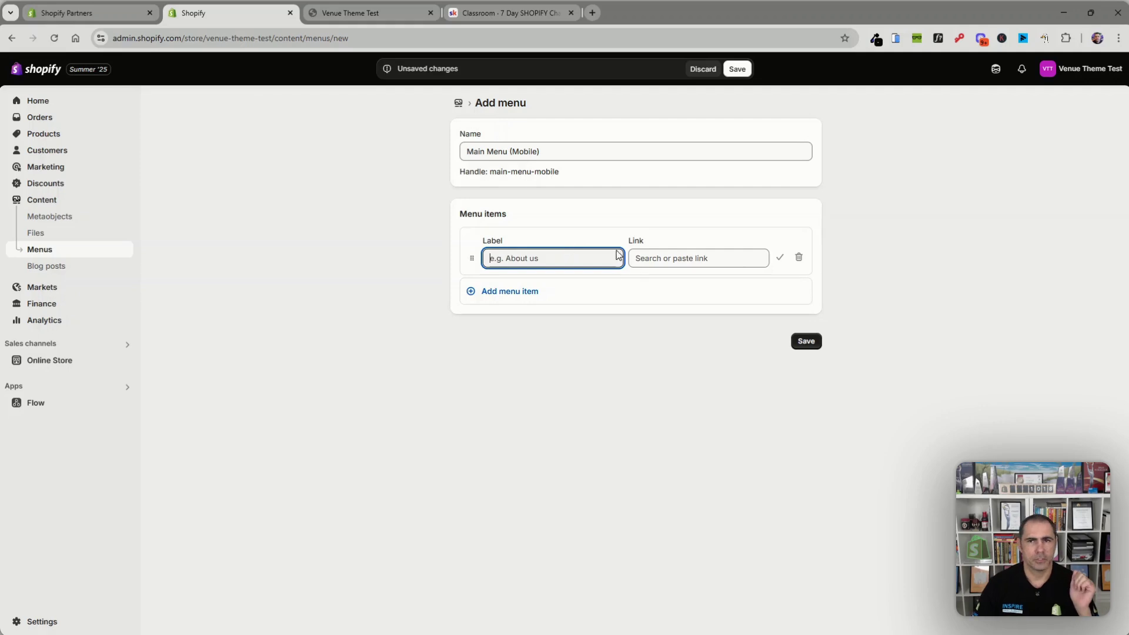
- Check the header navigation and its Shop dropdown on the desktop storefront, then return to the new menu
click(412, 13)
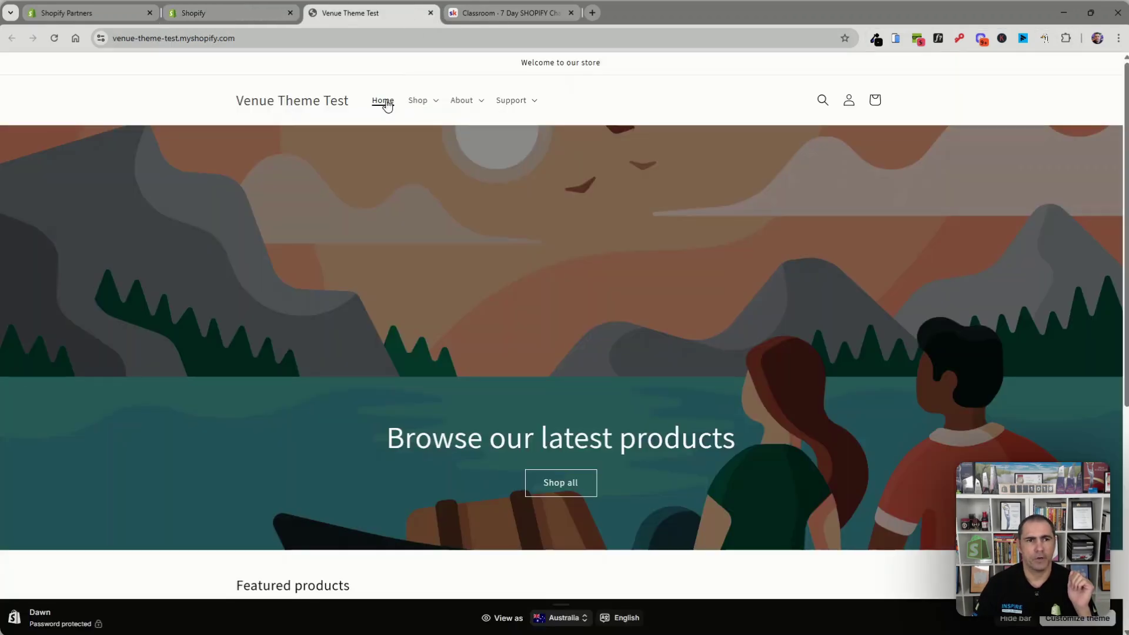
click(433, 101)
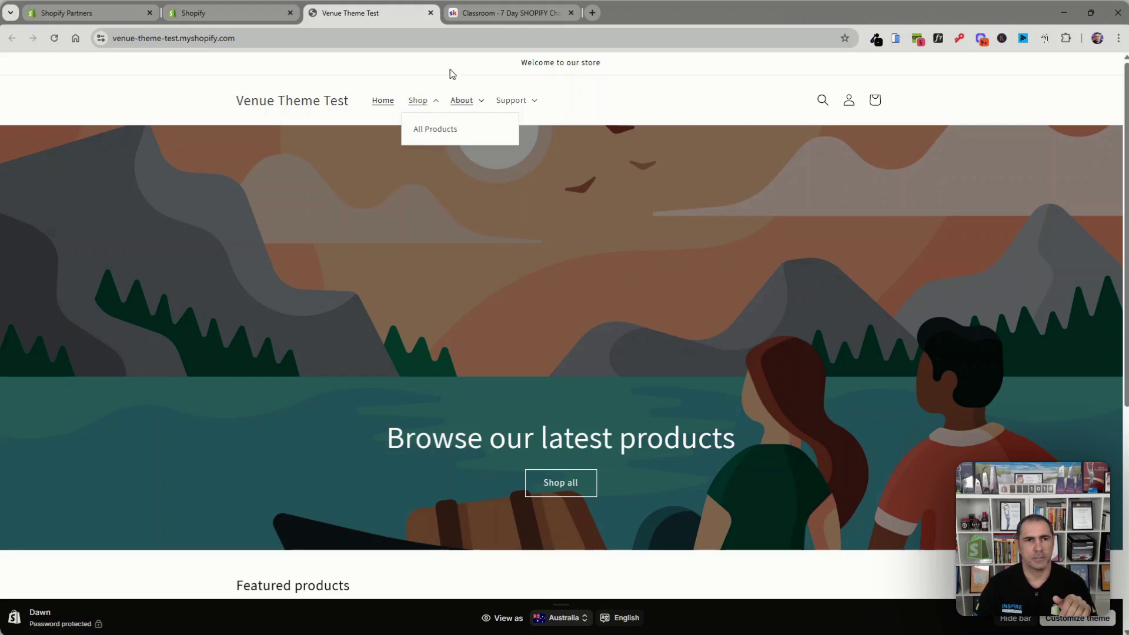
click(229, 13)
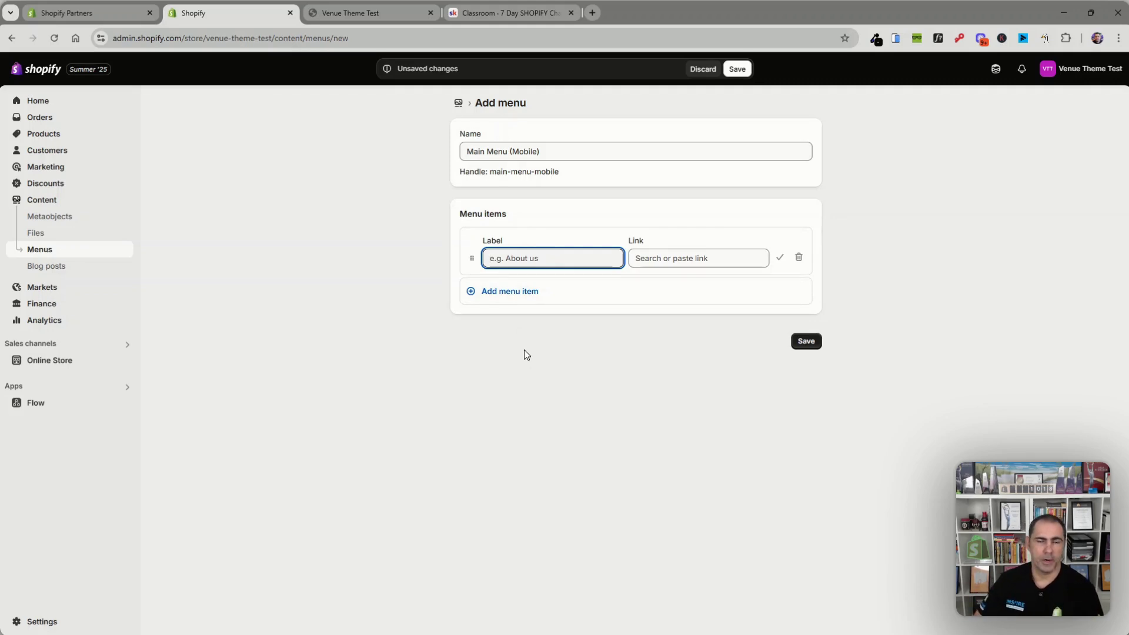
- Review the navigation menu in the storefront's mobile preview, close it, and return to the new menu
click(1091, 12)
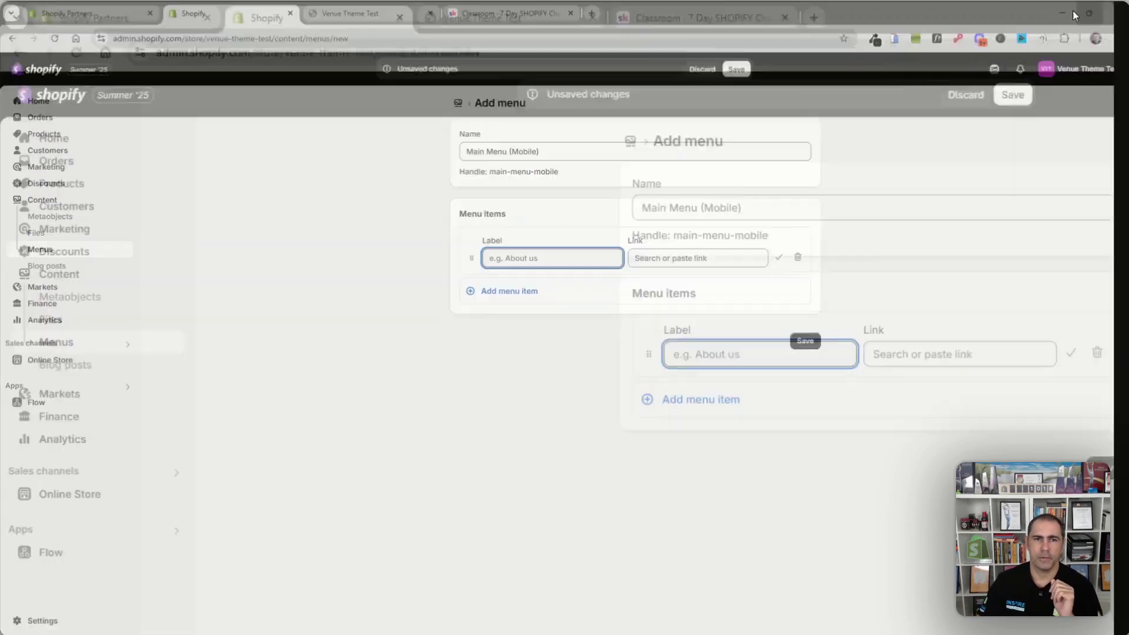
click(781, 20)
click(406, 13)
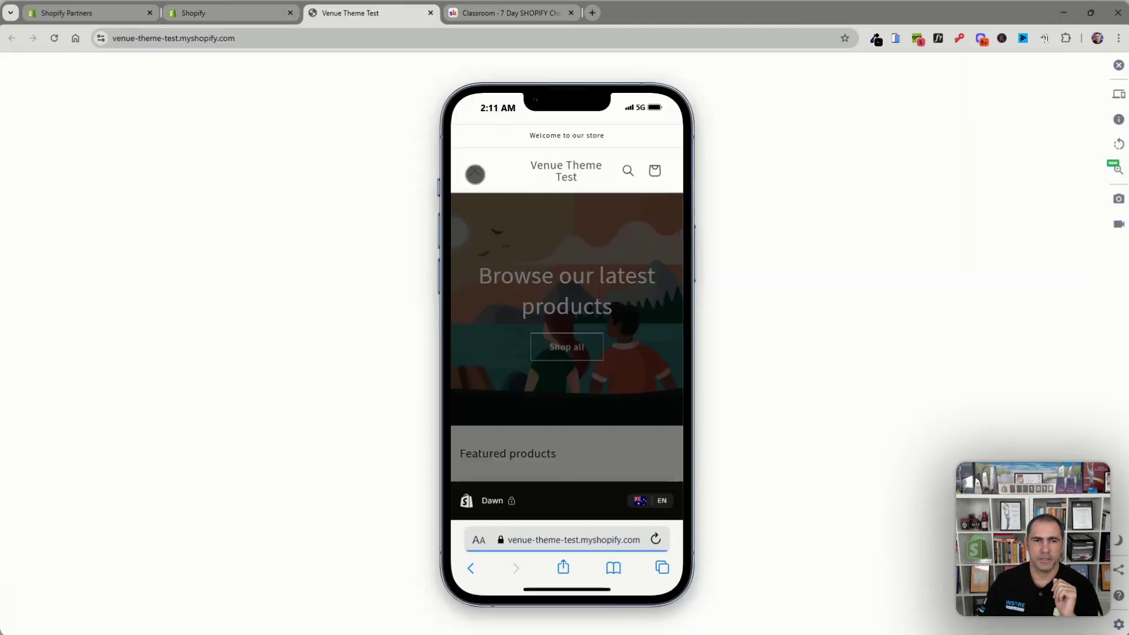
click(474, 170)
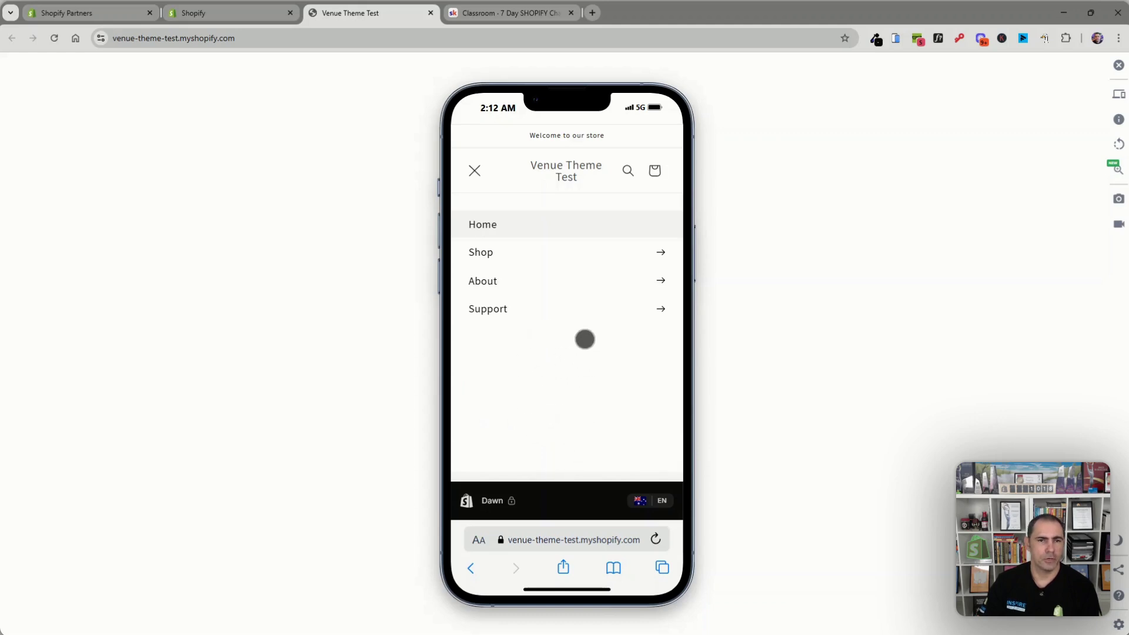
click(474, 172)
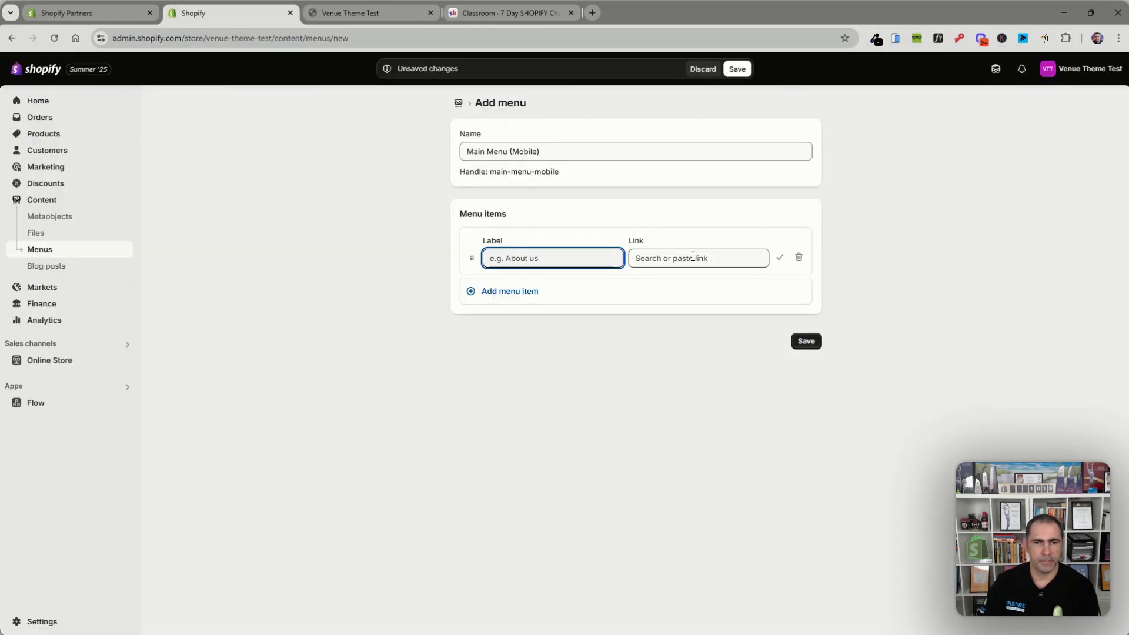
- Link the first menu item to the store's home page and label it Home Page
click(692, 257)
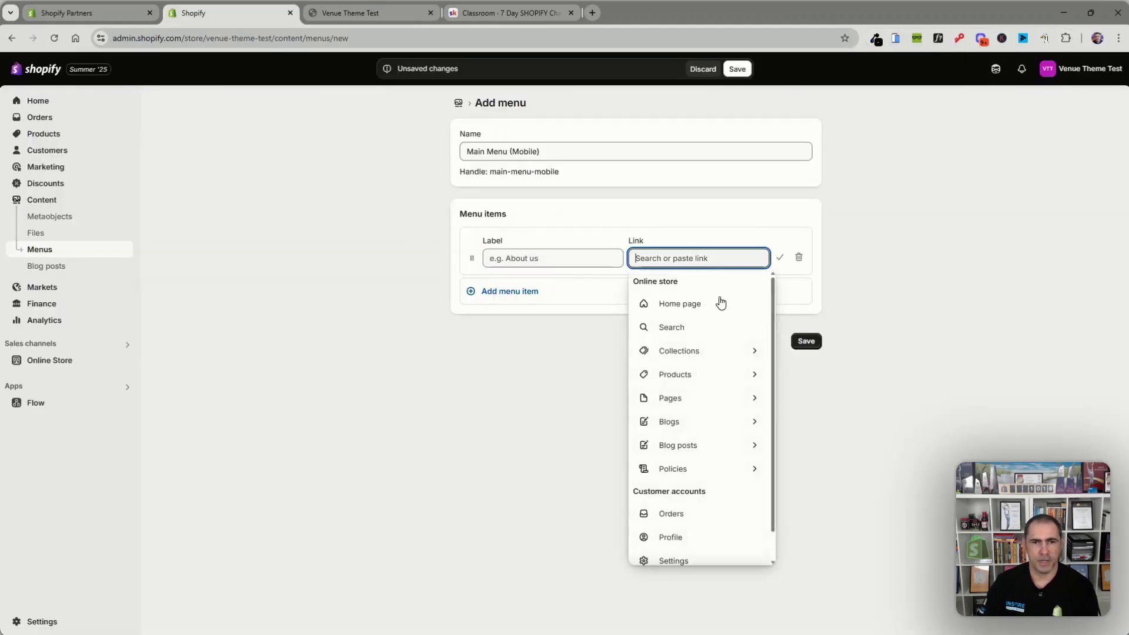
click(676, 373)
triple_click(532, 257)
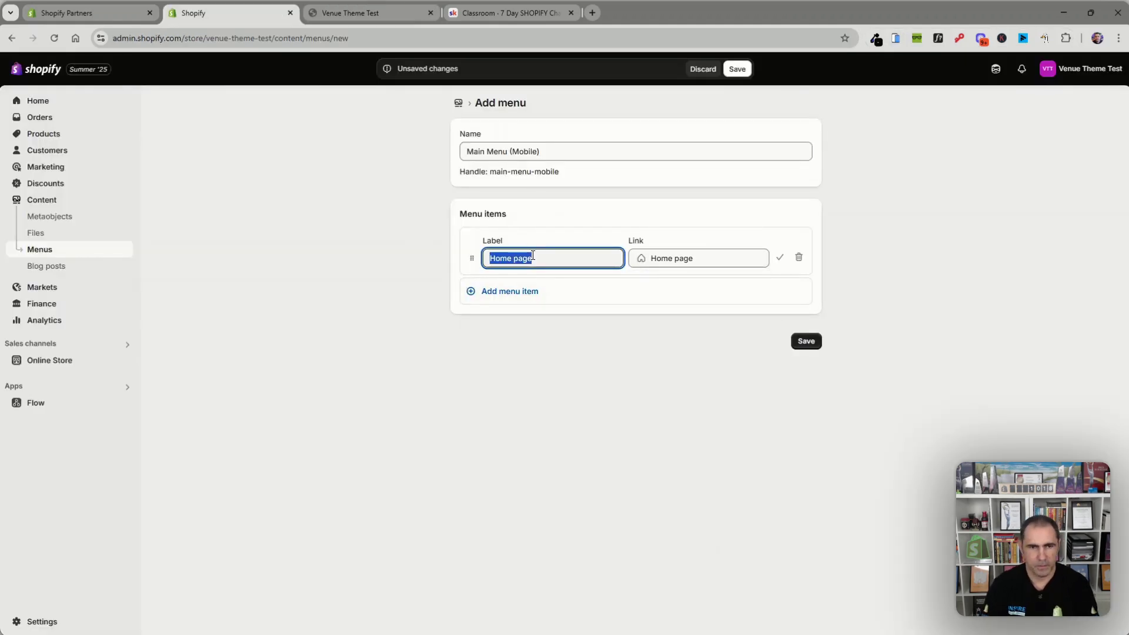
key(BackSpace)
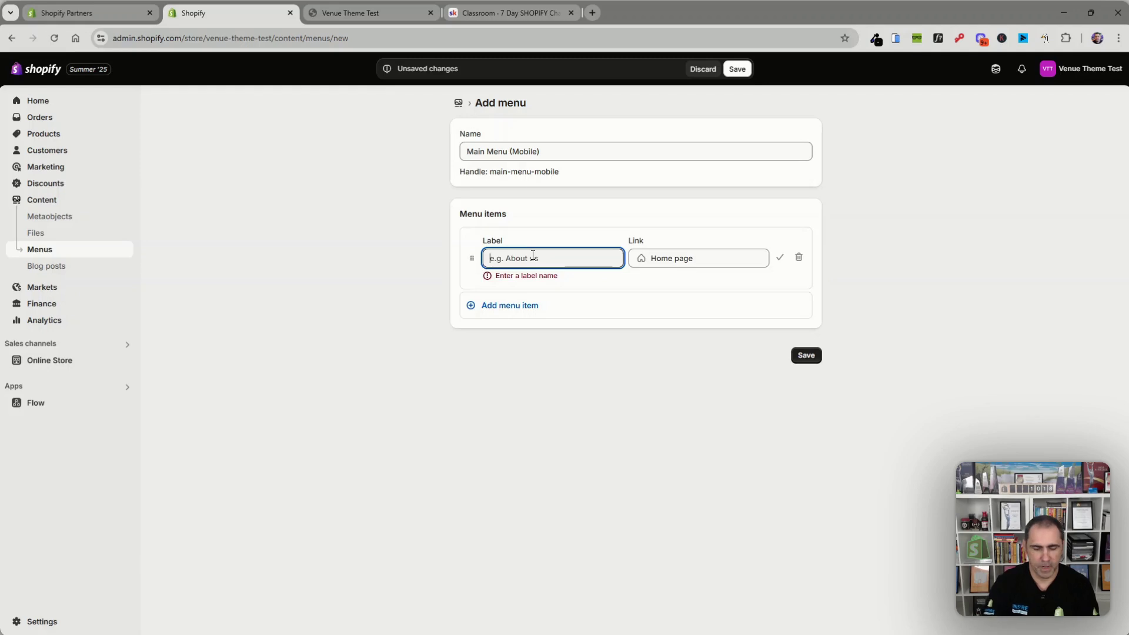
text(Home Page)
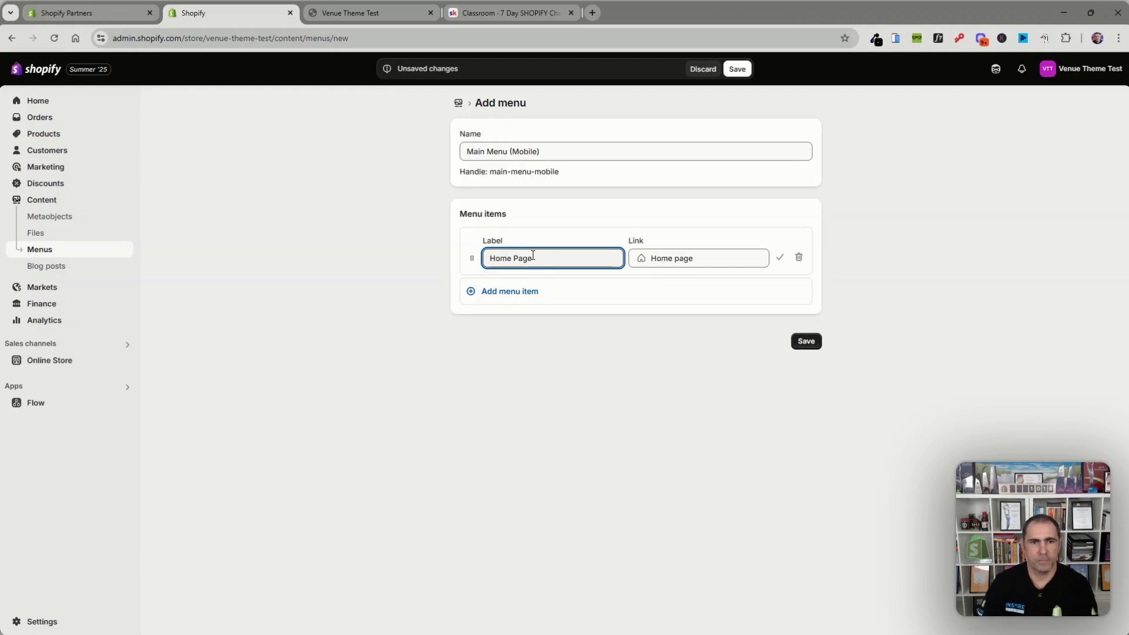
- Add a second menu item labelled Tops that links to the All Products collection
click(537, 292)
click(640, 308)
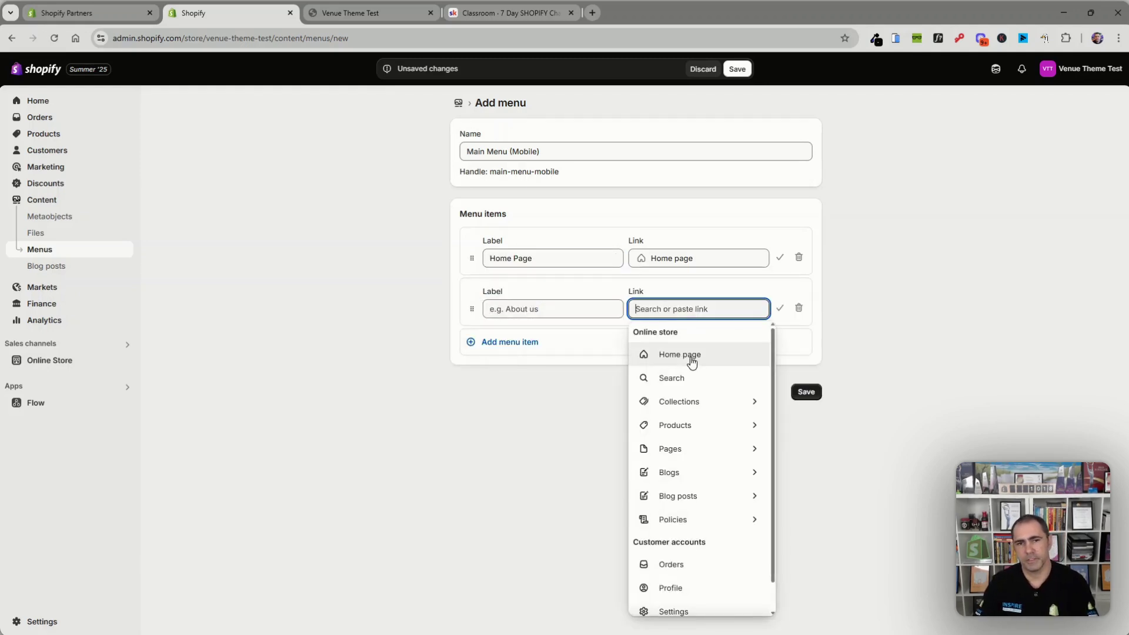
click(694, 400)
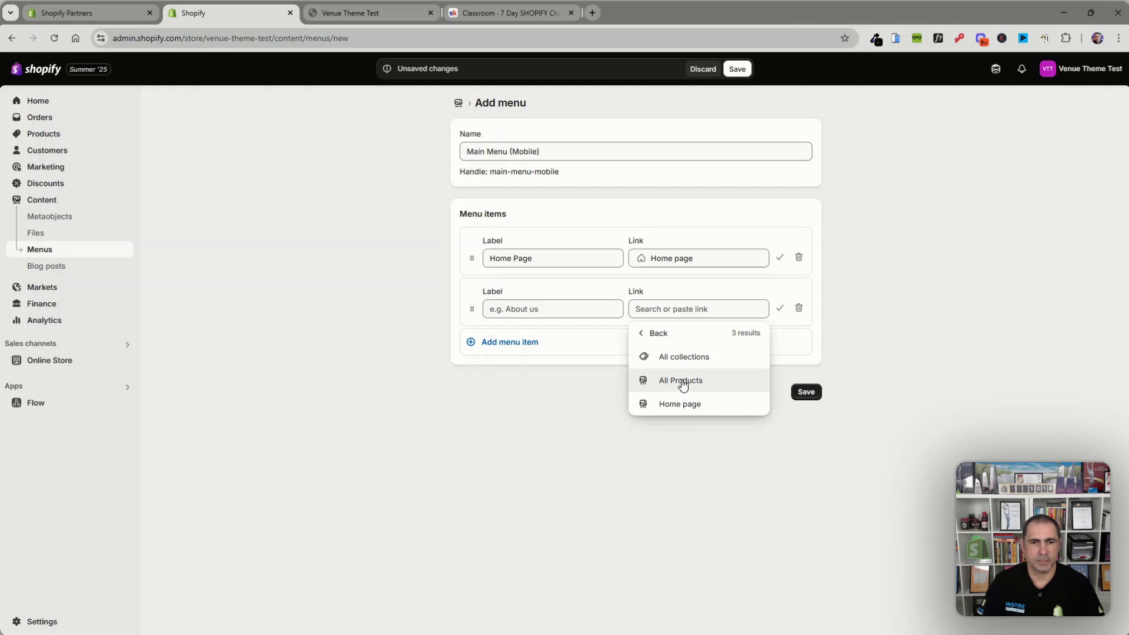
click(698, 382)
click(537, 304)
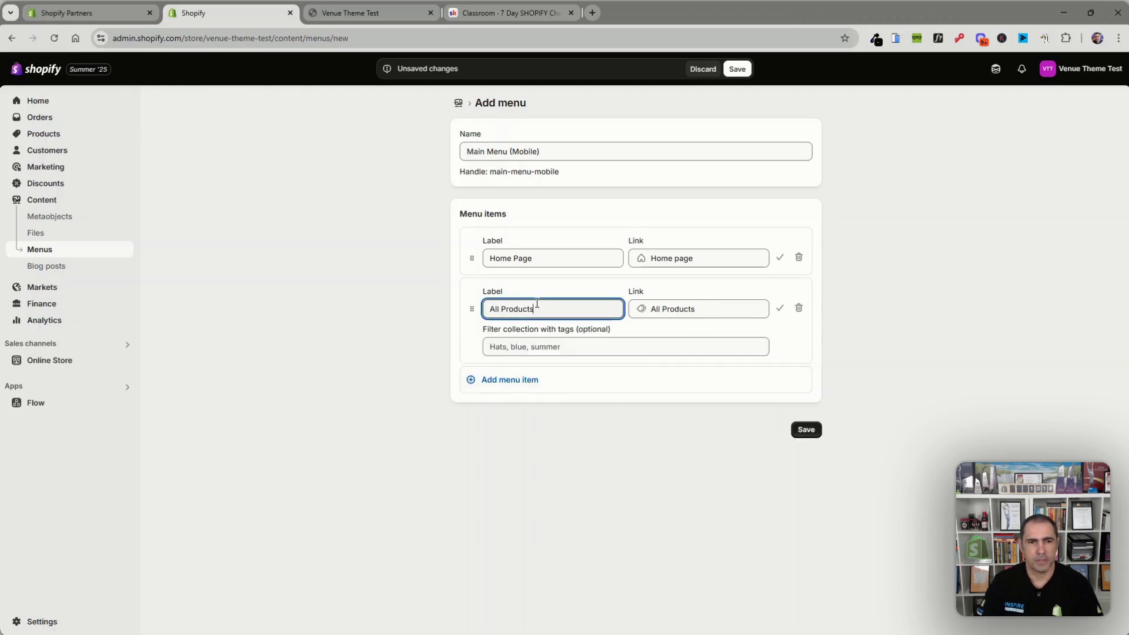
key(ctrl+a)
text(Tops)
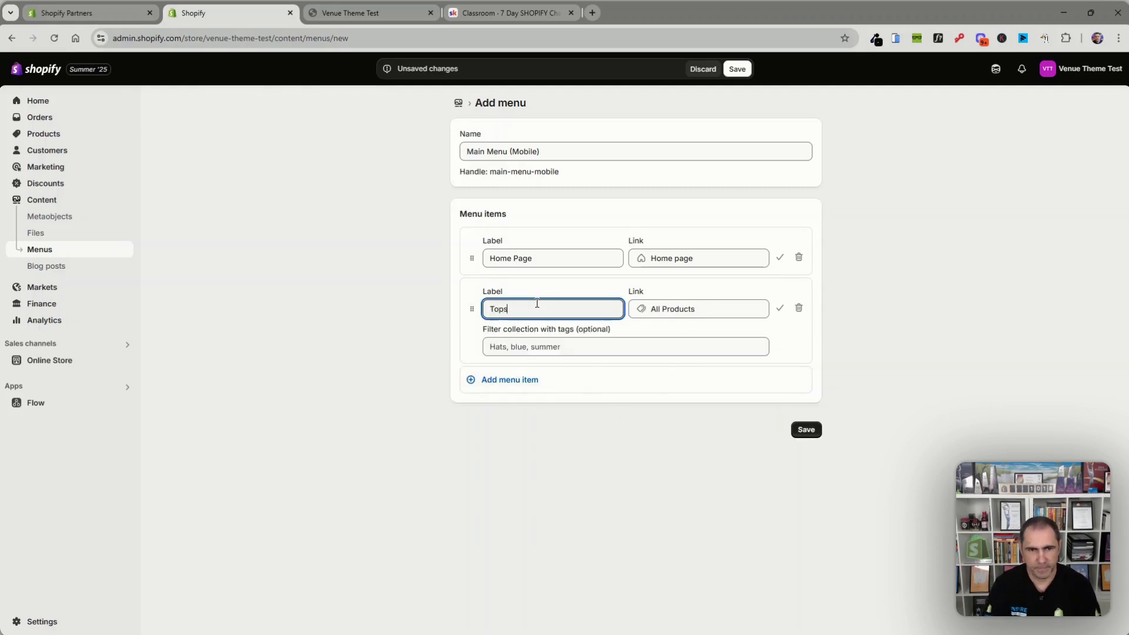
- Add a third menu item labelled Dresses that links to the All Products collection, and save the menu
key(Return)
click(663, 395)
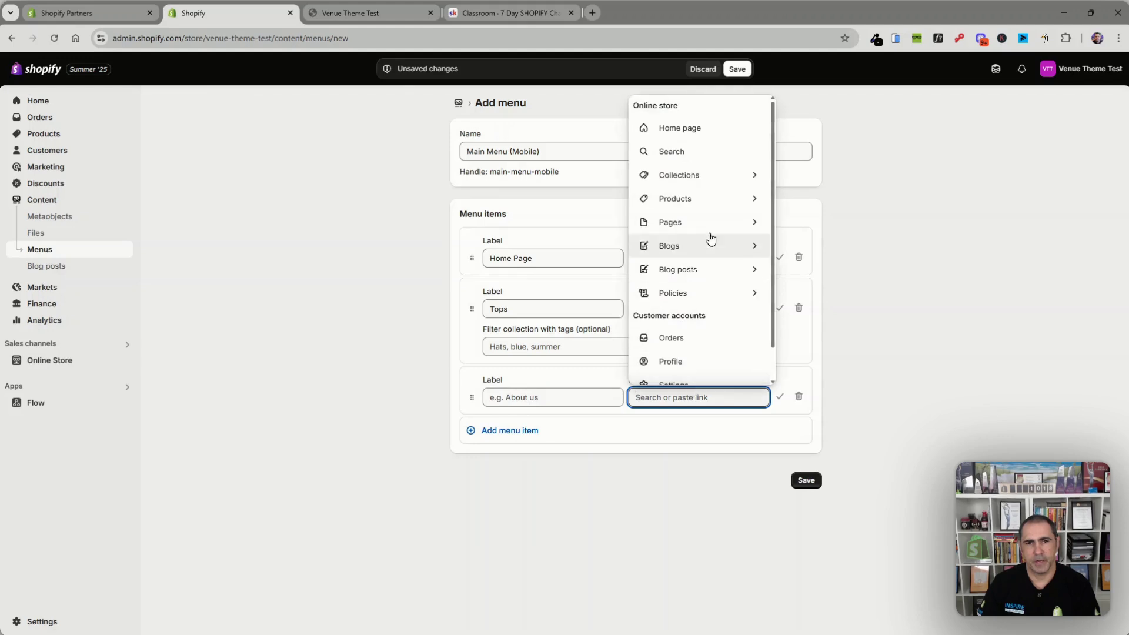
click(698, 176)
click(541, 395)
text(Dresses)
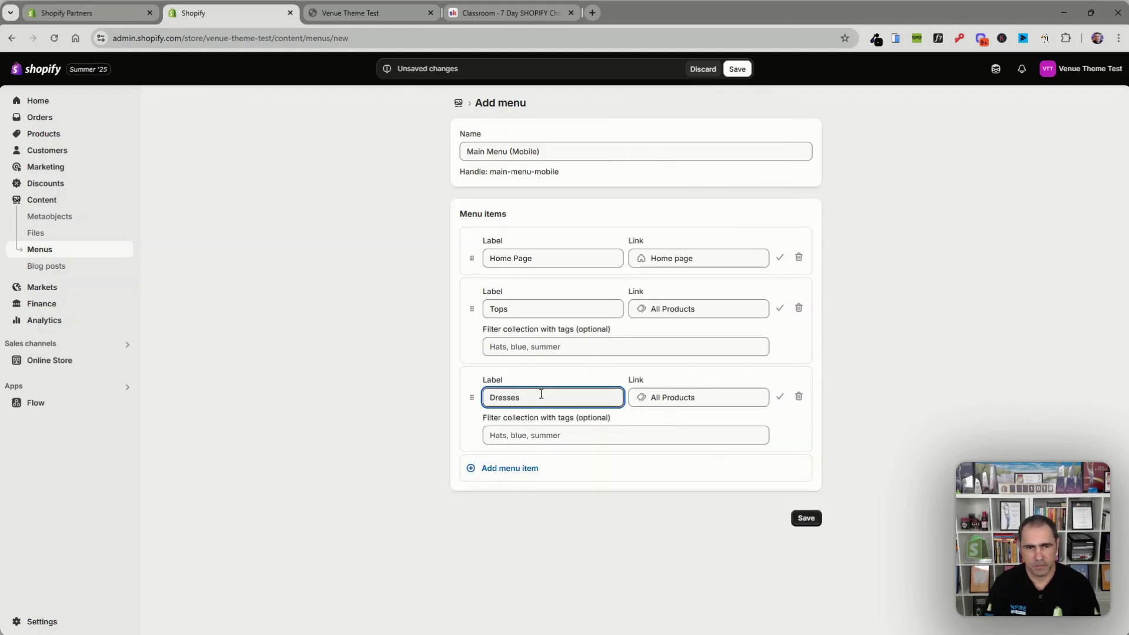
click(806, 519)
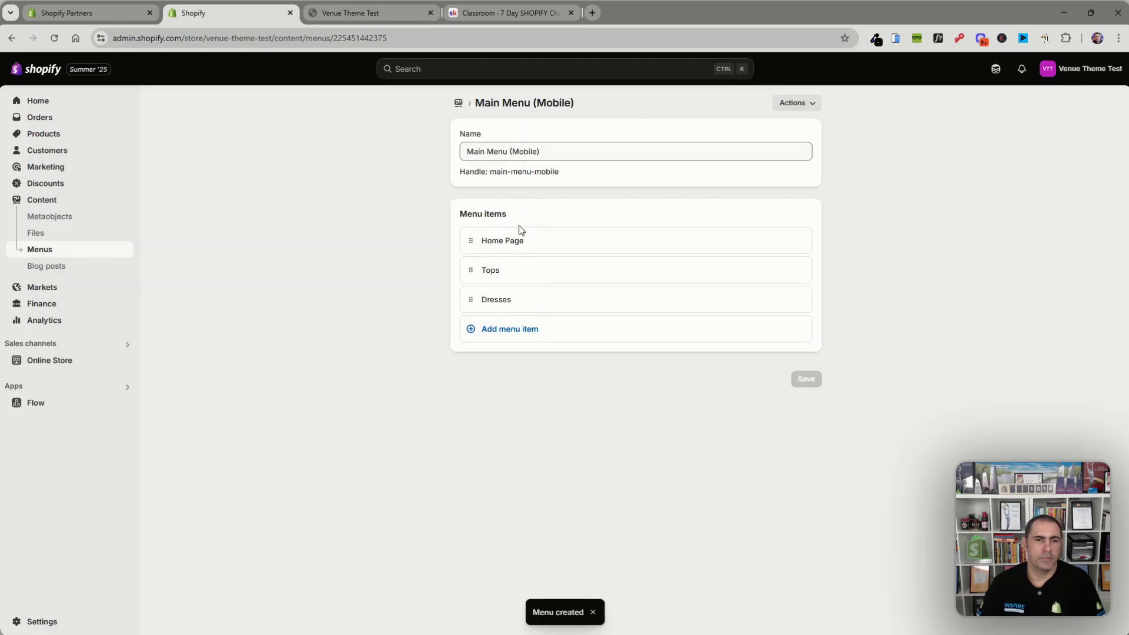
- Move the Home Page item below Dresses and add a menu item labelled Information with the placeholder link #
drag(470, 241, 471, 294)
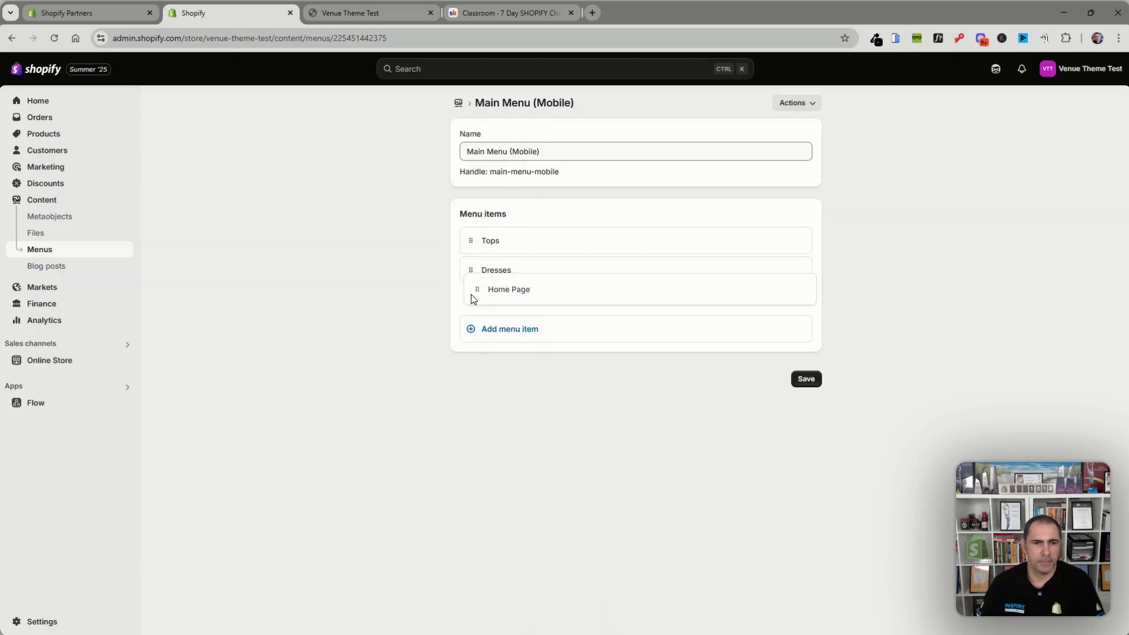
click(516, 328)
click(676, 347)
text(#)
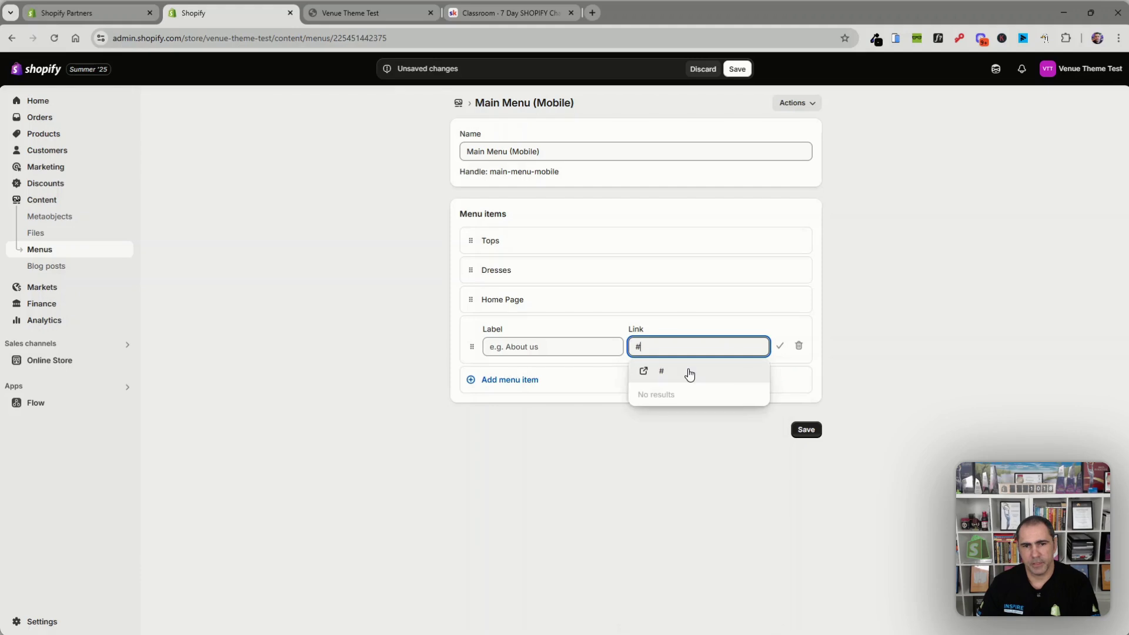
click(685, 373)
click(565, 345)
key(BackSpace)
text(Info)
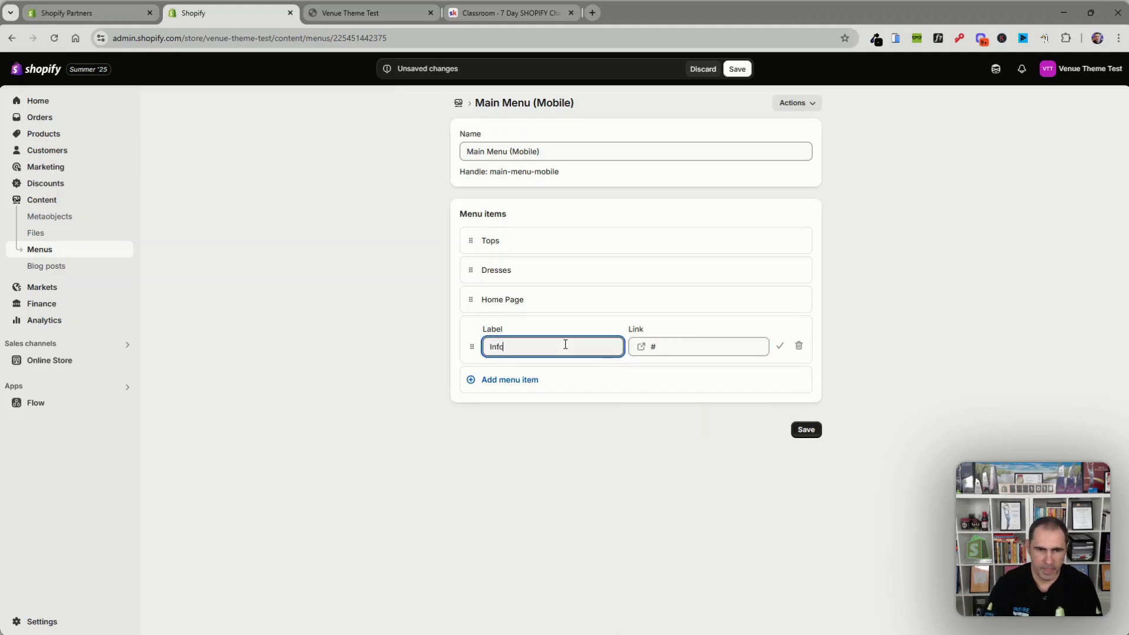
- Add a Policy Pages item with the placeholder link #, and save the menu with Home Page moved to the end
click(683, 397)
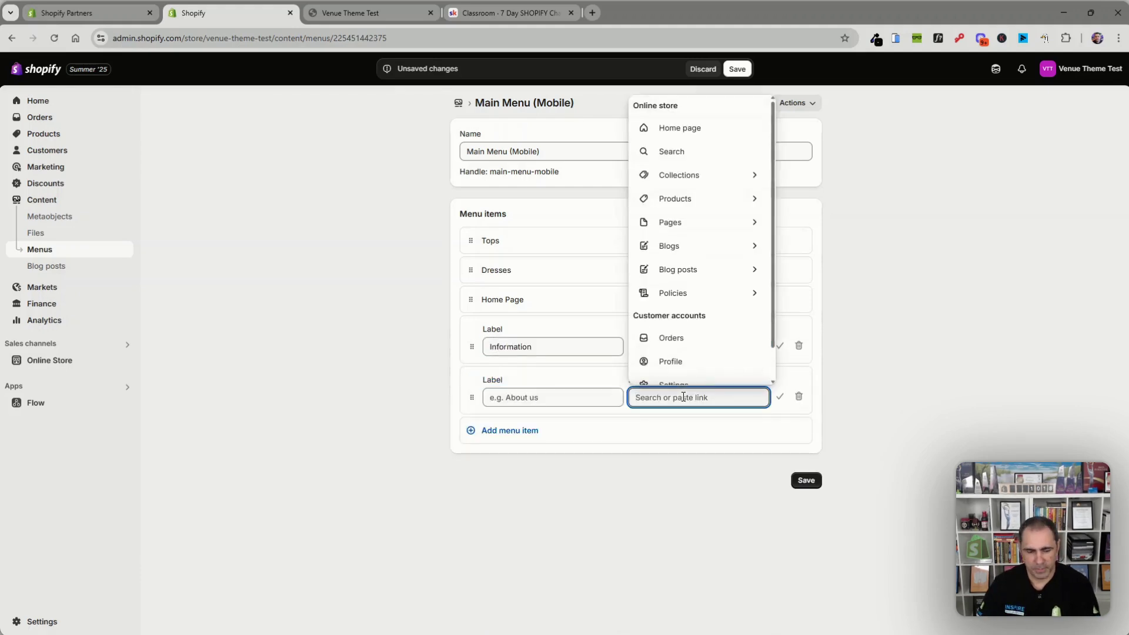
text(#)
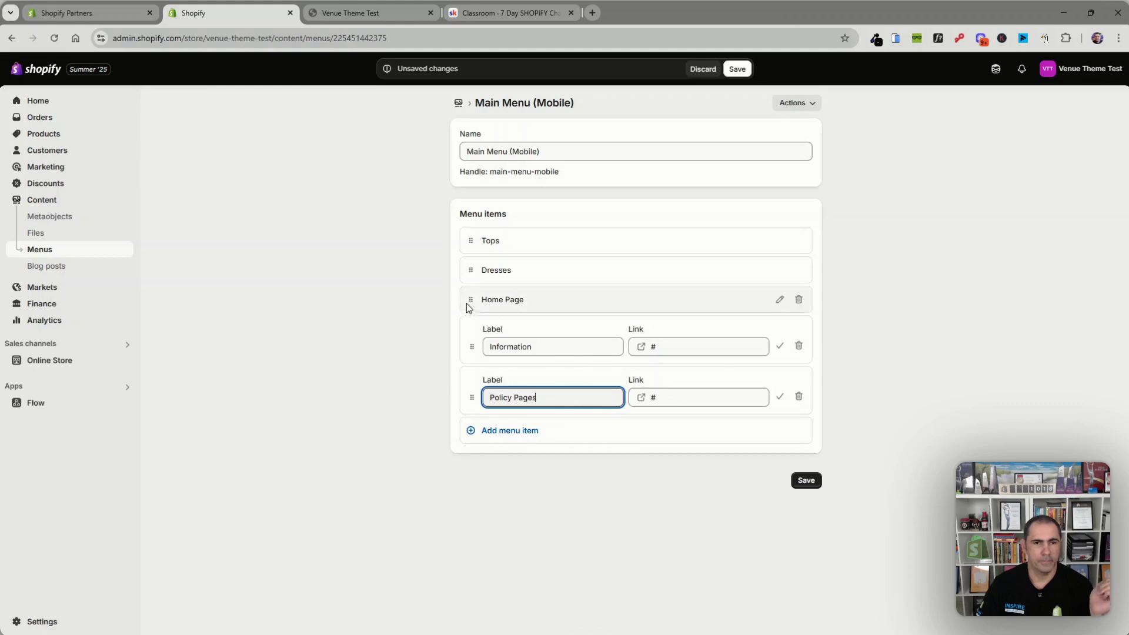
drag(470, 300, 465, 406)
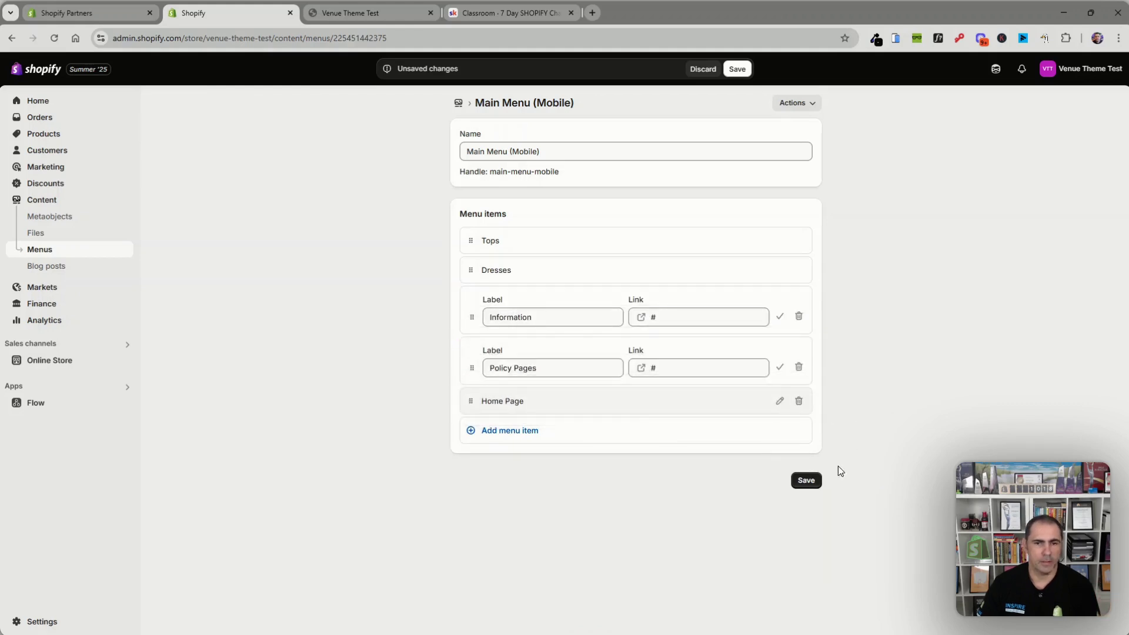
click(814, 481)
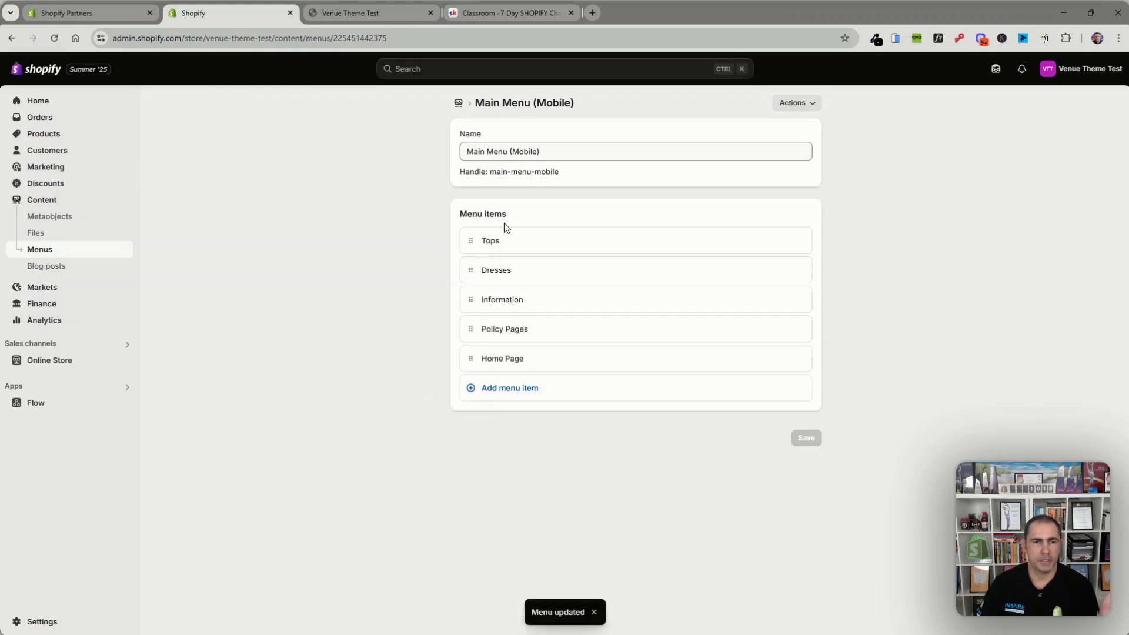
- Add another menu item that links to the All Products collection and label it Shop All
click(509, 388)
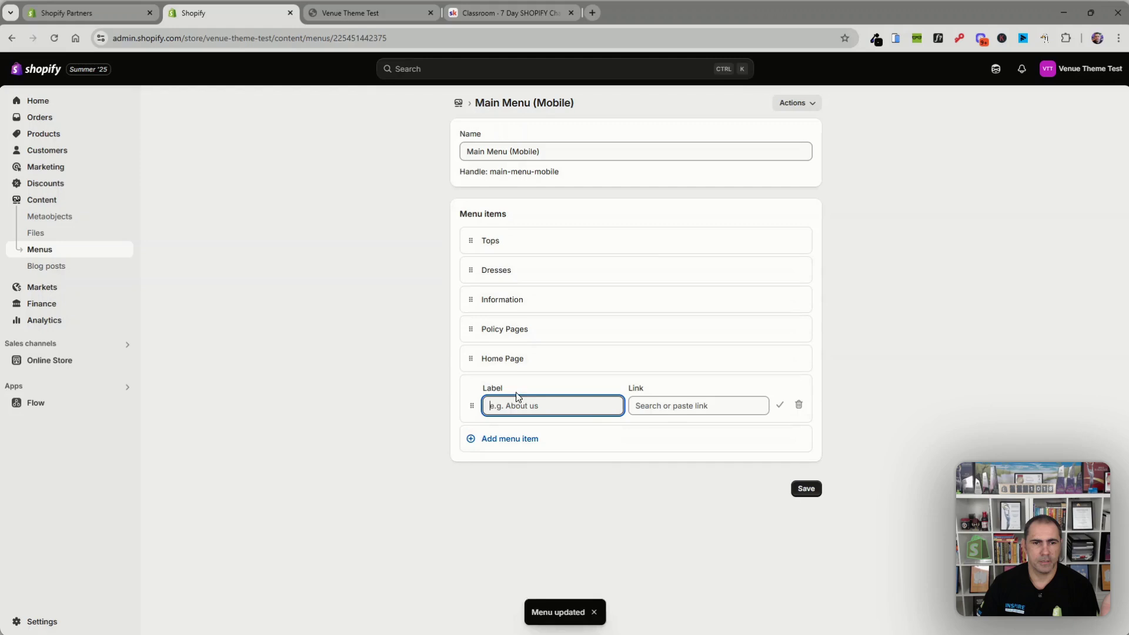
click(685, 406)
click(693, 179)
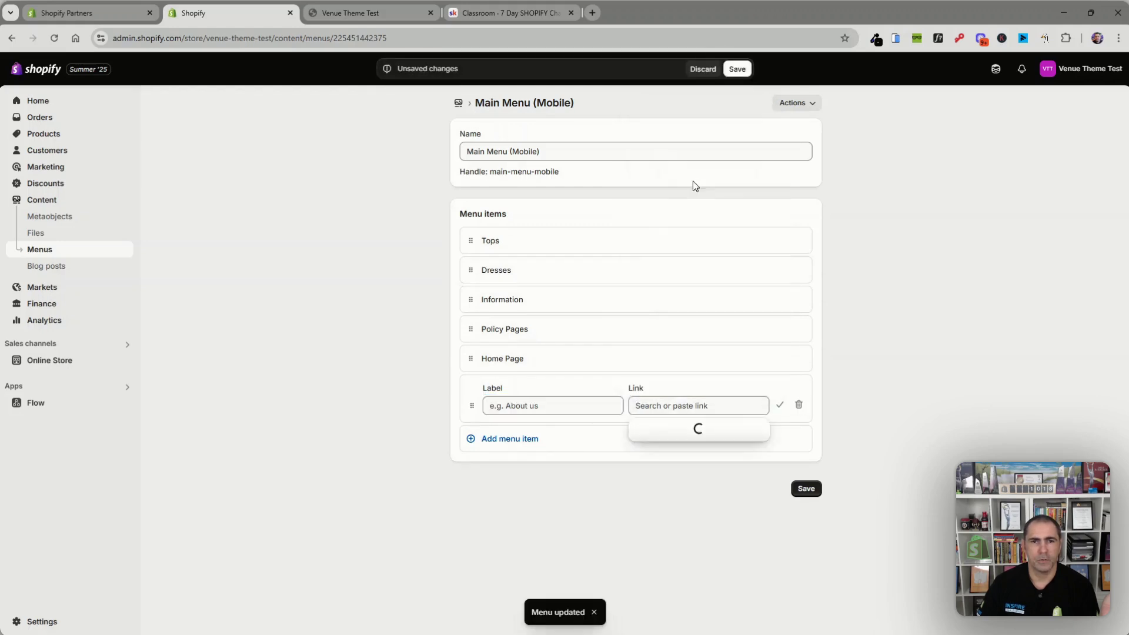
click(682, 476)
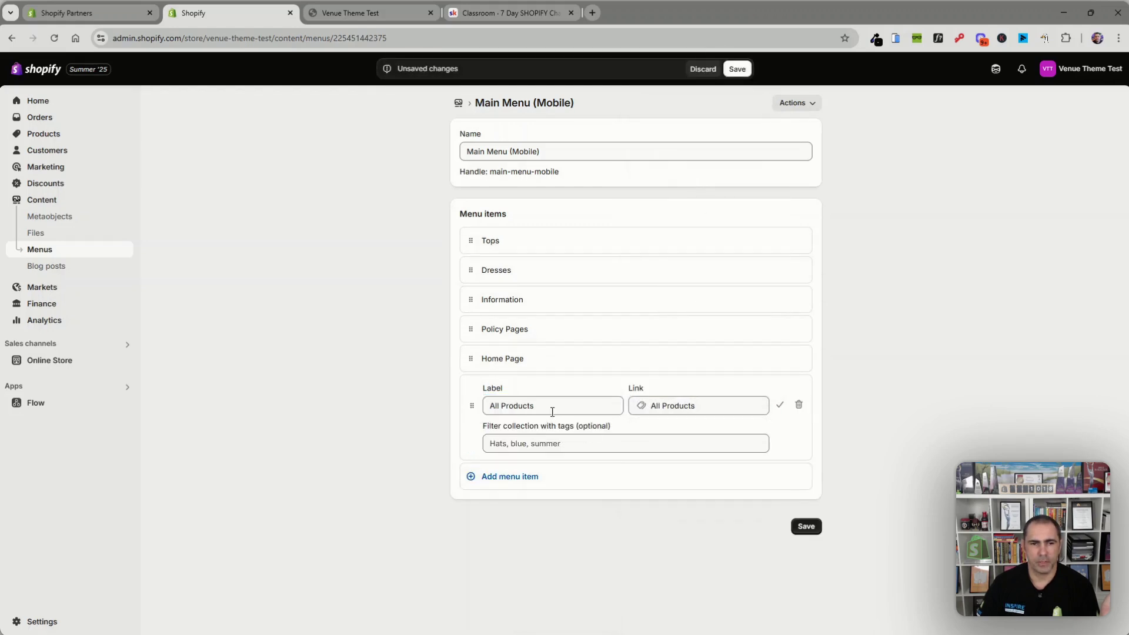
click(552, 410)
key(BackSpace)
key(BackSpace)
key(BackSpace)
key(BackSpace)
key(BackSpace)
key(BackSpace)
key(BackSpace)
key(BackSpace)
key(BackSpace)
key(BackSpace)
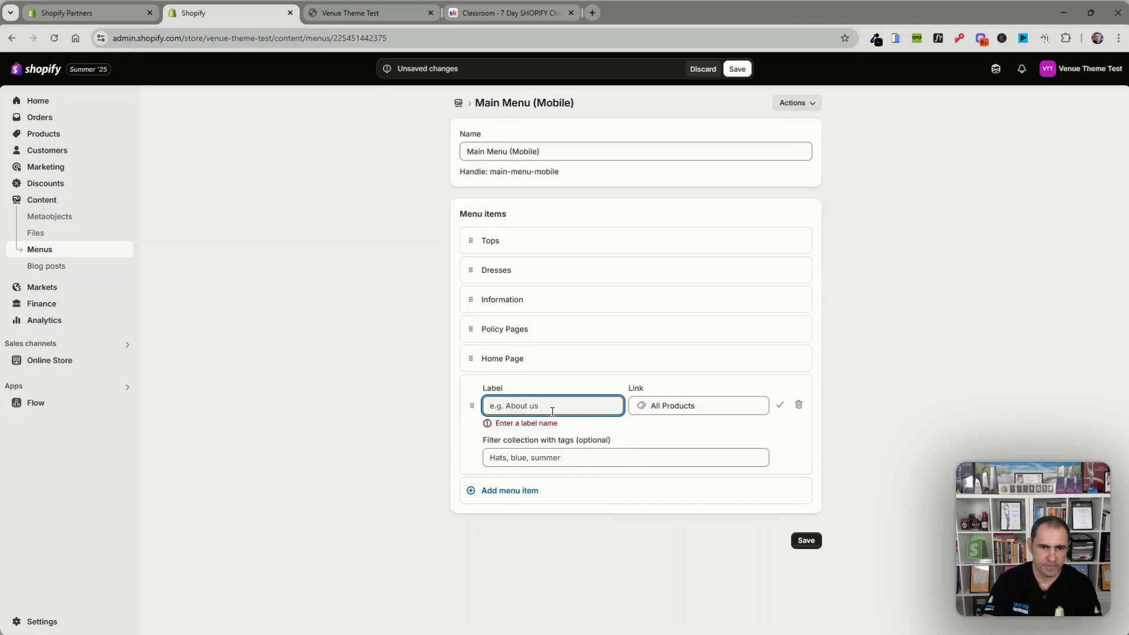
text(Shop All)
- Move the Shop All item above Tops as the first menu item and save the menu
drag(471, 406, 467, 242)
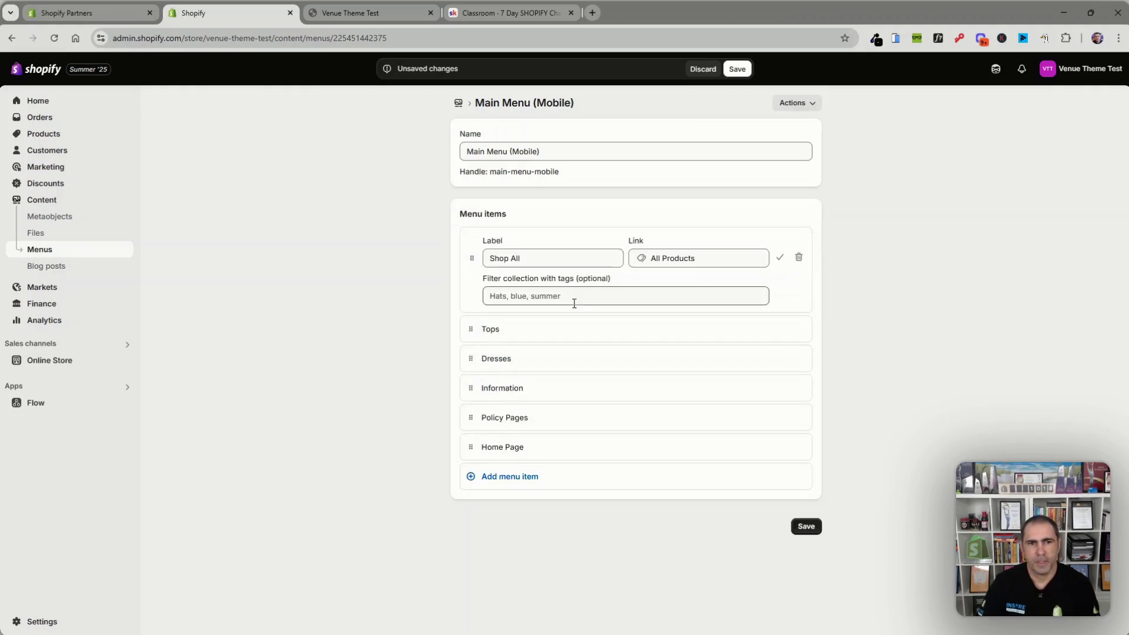
click(780, 259)
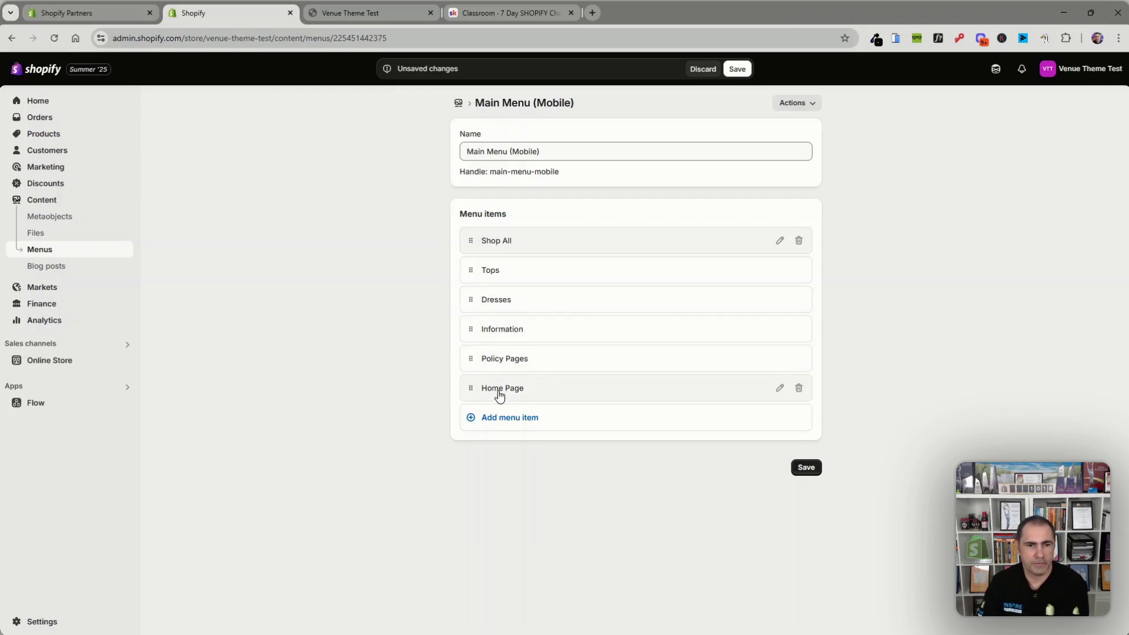
click(804, 468)
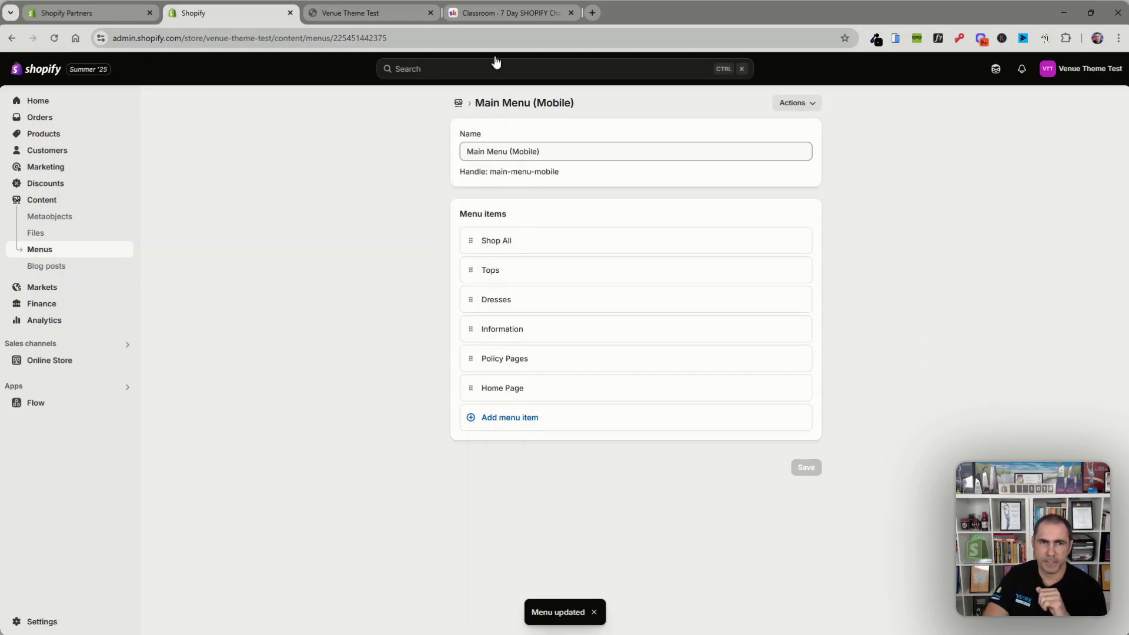
- Switch to the Skool classroom page of the 7 Day SHOPIFY Challenge
click(497, 16)
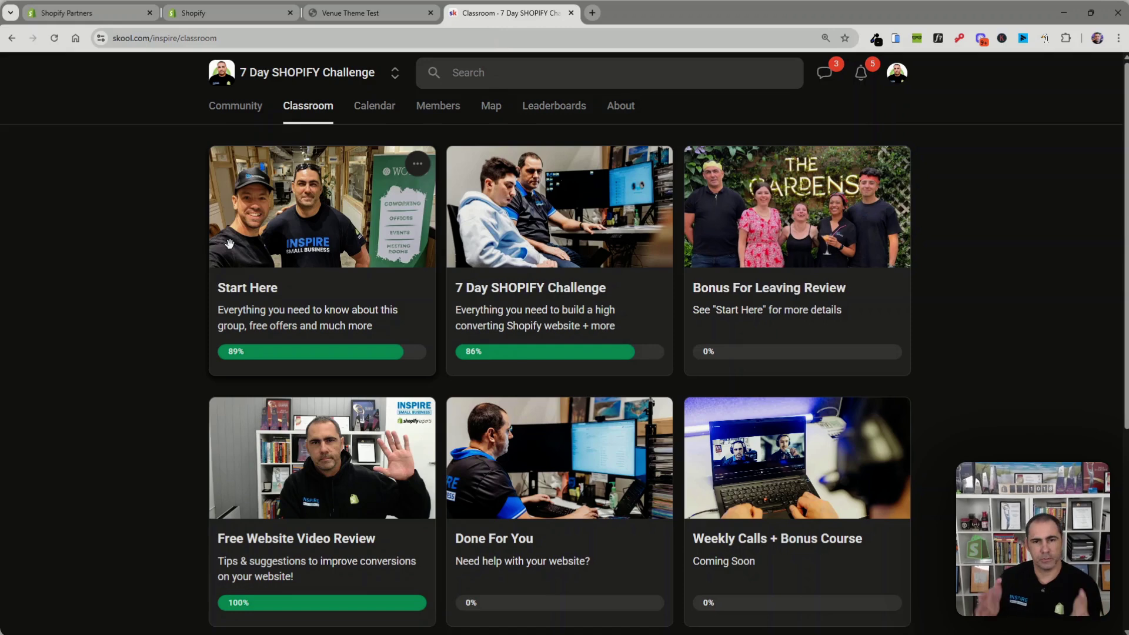